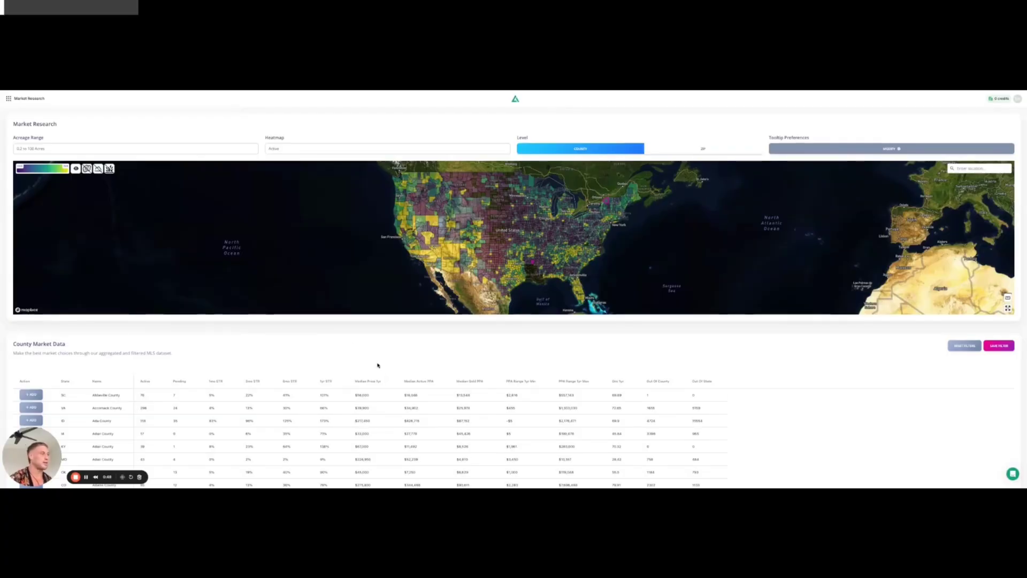
Filter the County Market Data table to counties whose state contains SC.
scroll(293, 367, down, 1)
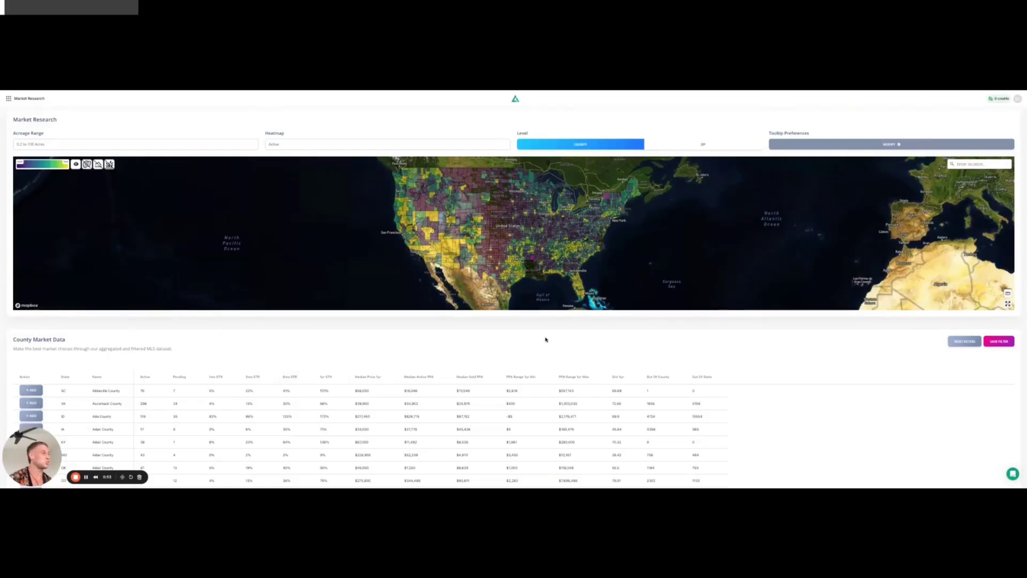
scroll(546, 340, up, 1)
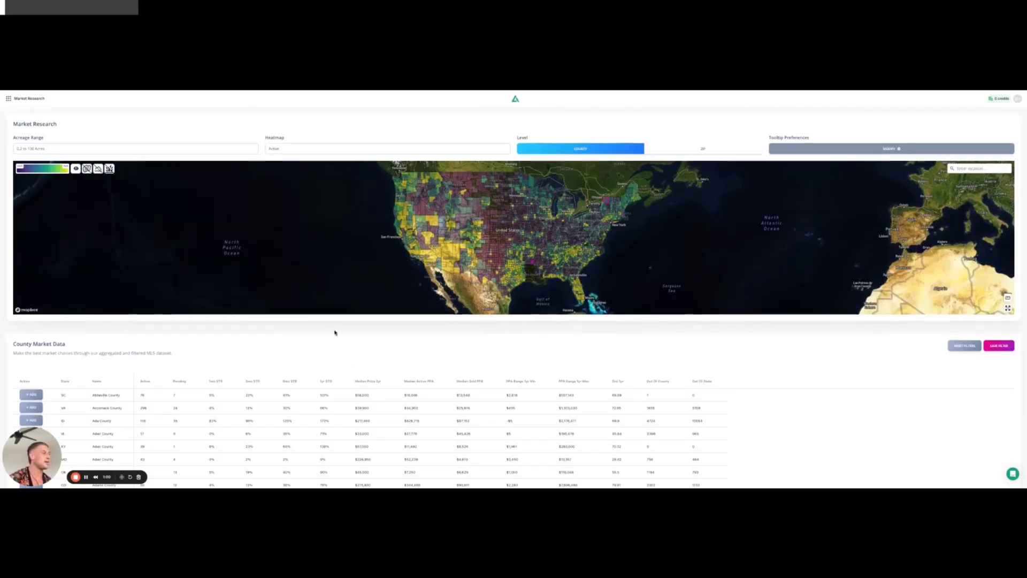
click(79, 383)
text(SC)
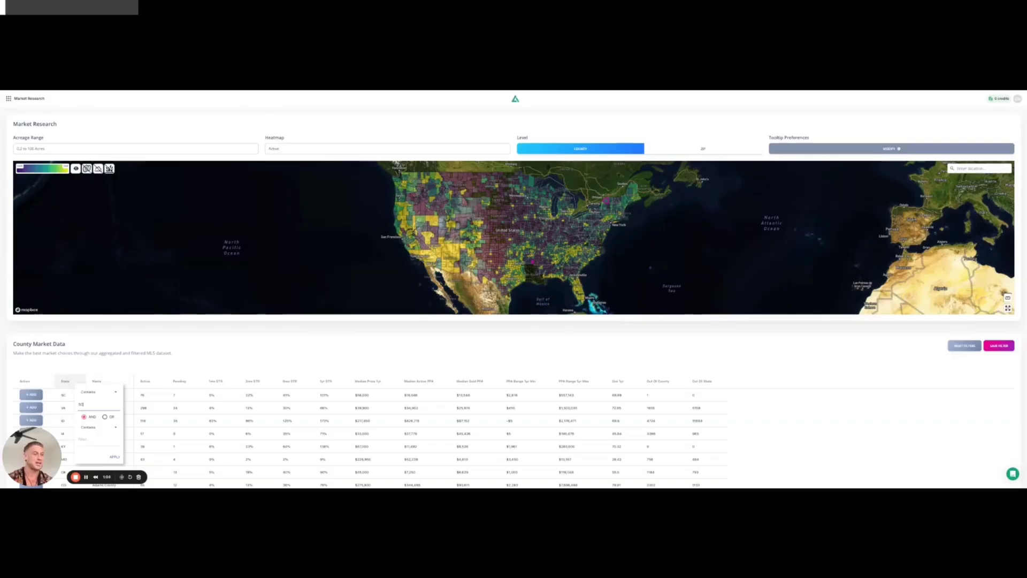
click(166, 352)
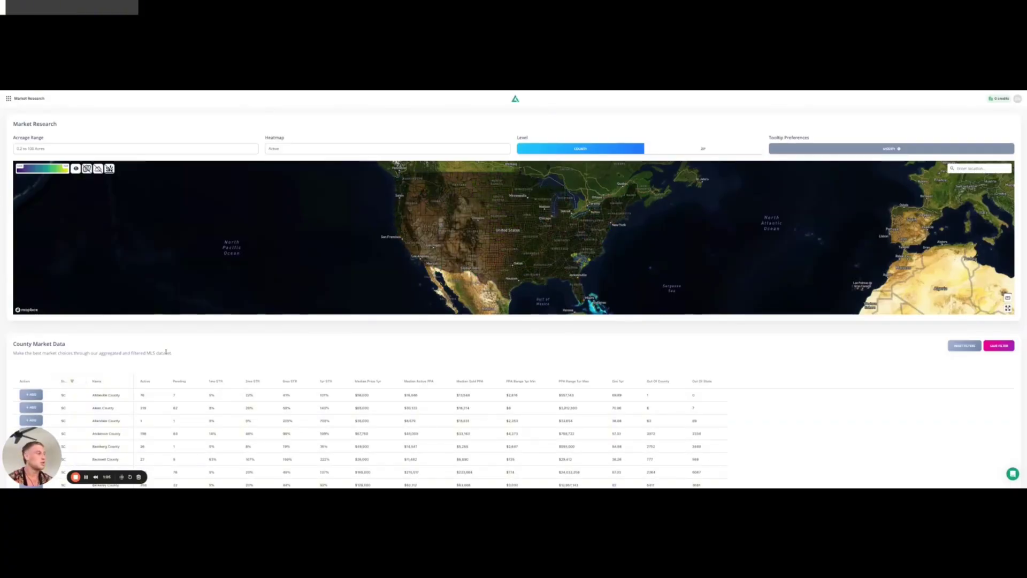
Inspect the South Carolina counties on the heatmap and sort the county table by 1-year STR, highest first.
scroll(608, 256, up, 5)
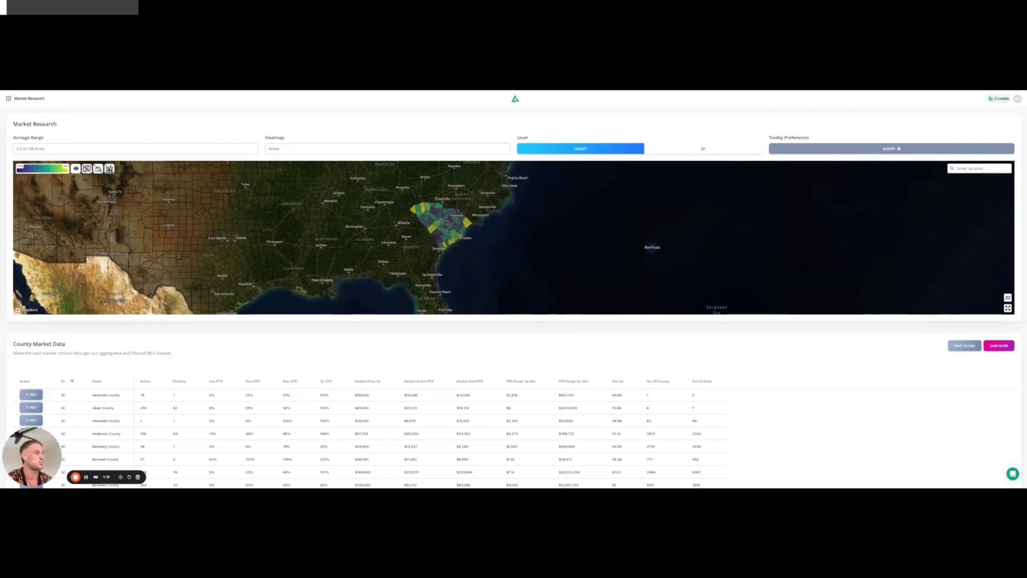
mouse_move(455, 228)
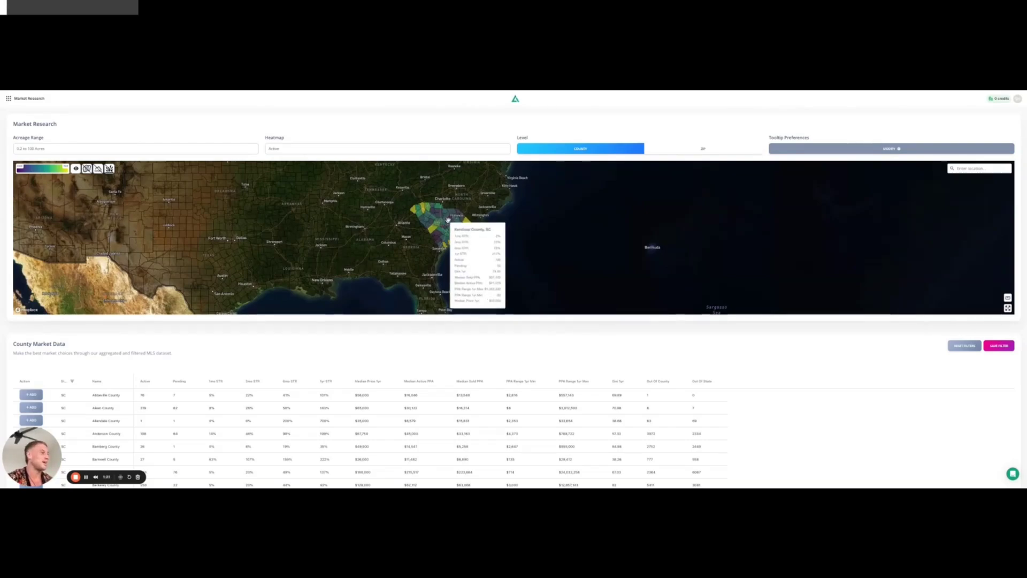
scroll(454, 227, up, 2)
scroll(454, 228, up, 2)
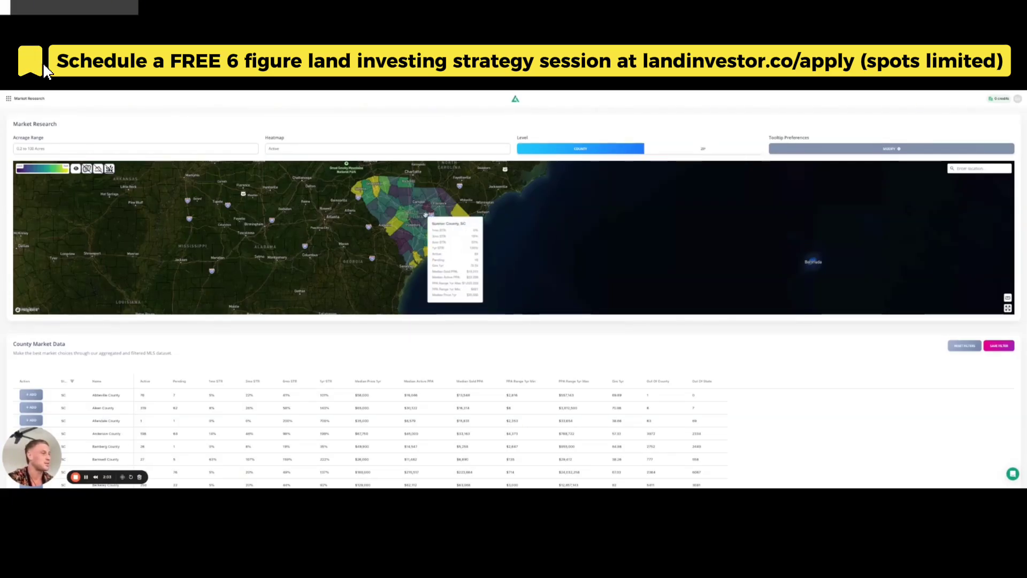
scroll(335, 380, down, 1)
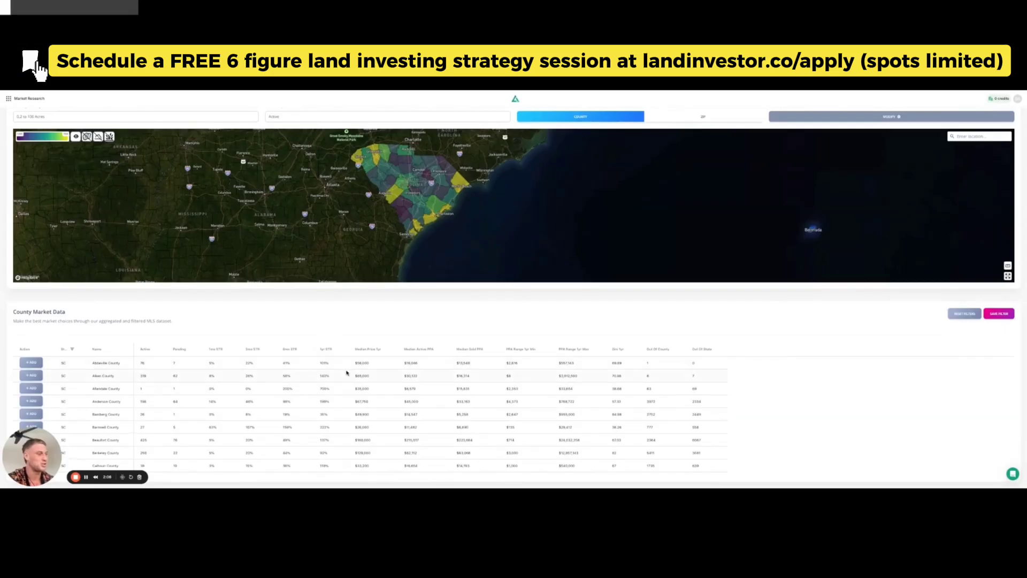
click(335, 350)
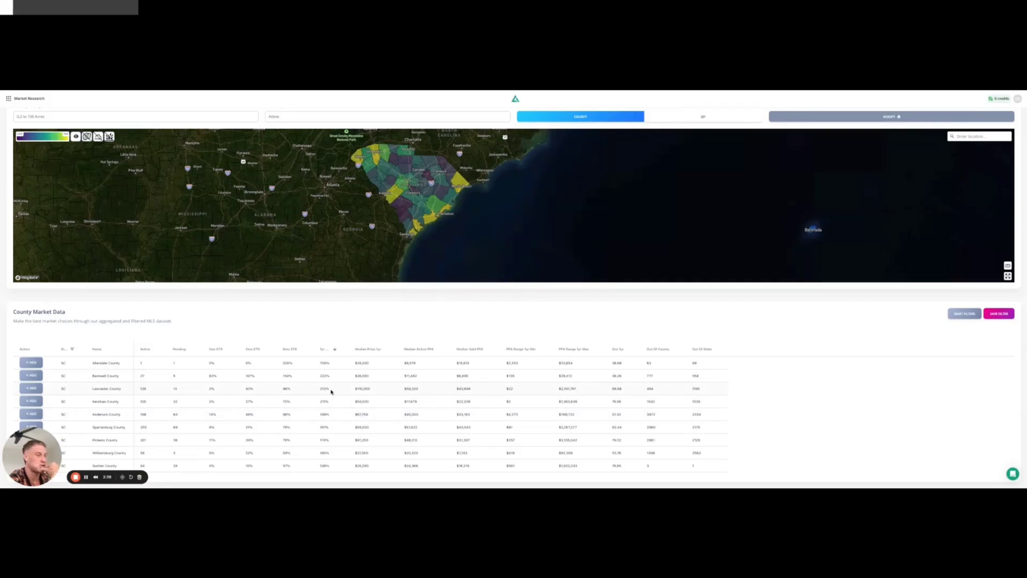
Add Anderson, Lancaster and Kershaw counties in SC to the selected markets.
scroll(332, 391, down, 1)
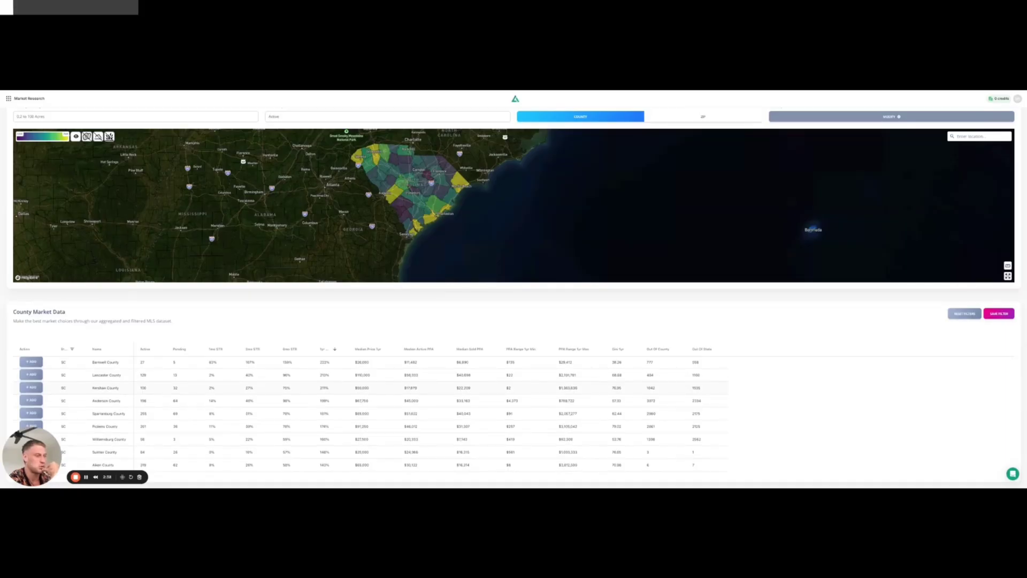
scroll(206, 373, down, 1)
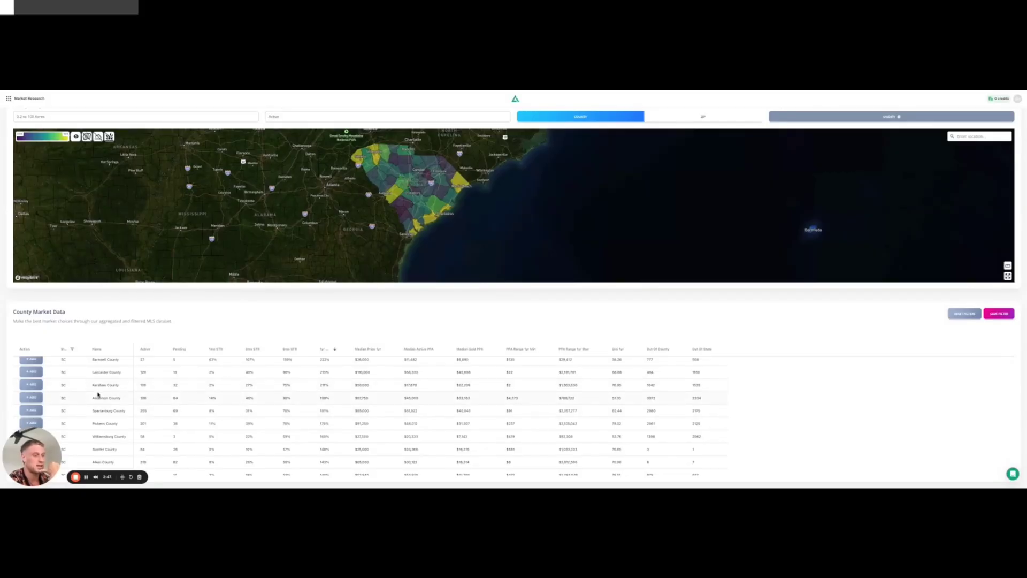
click(41, 399)
click(39, 372)
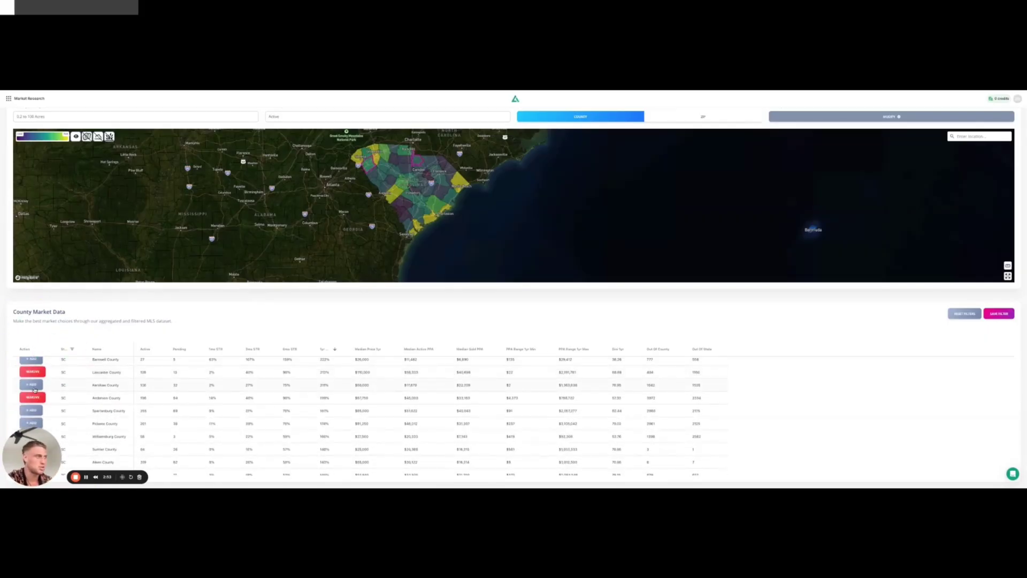
click(33, 386)
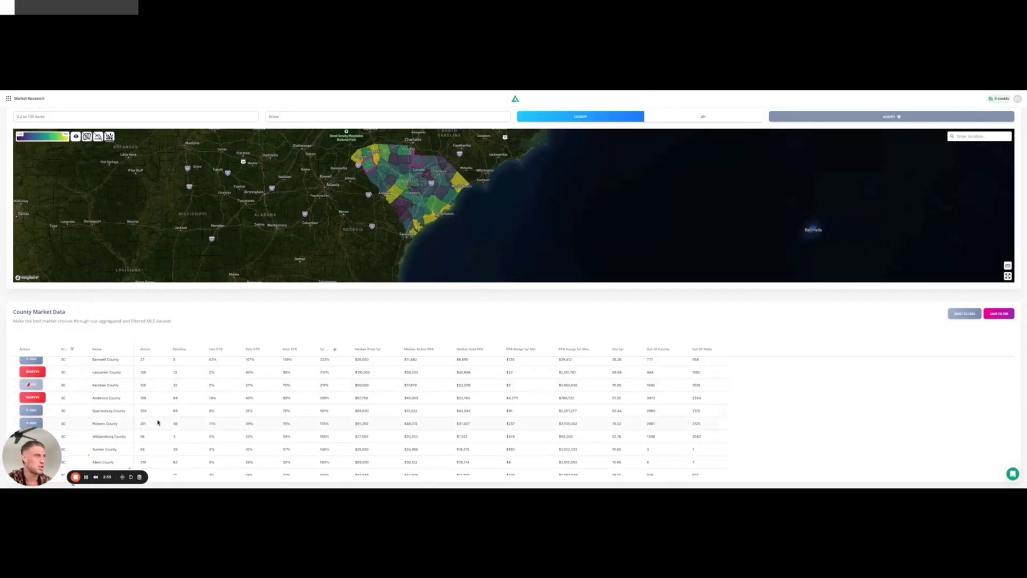
Check the added counties on the map and set the acreage range to 5 to 10 acres.
scroll(166, 426, down, 2)
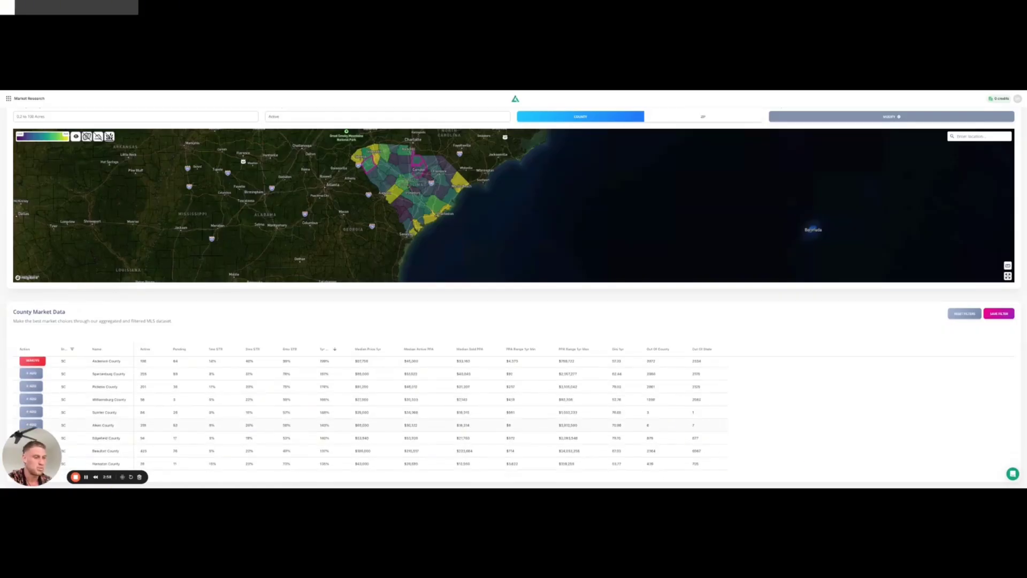
scroll(517, 413, down, 2)
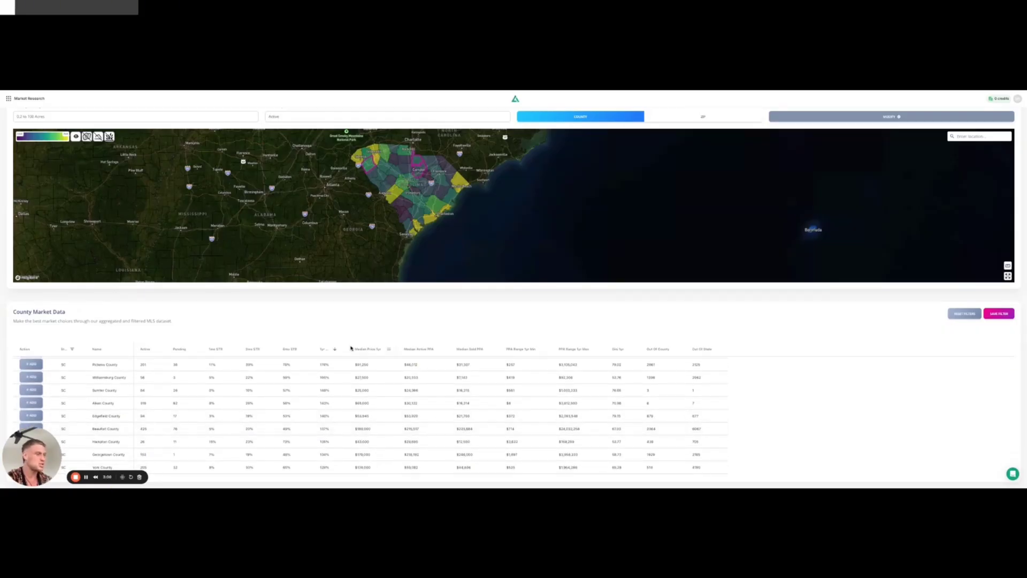
mouse_move(419, 175)
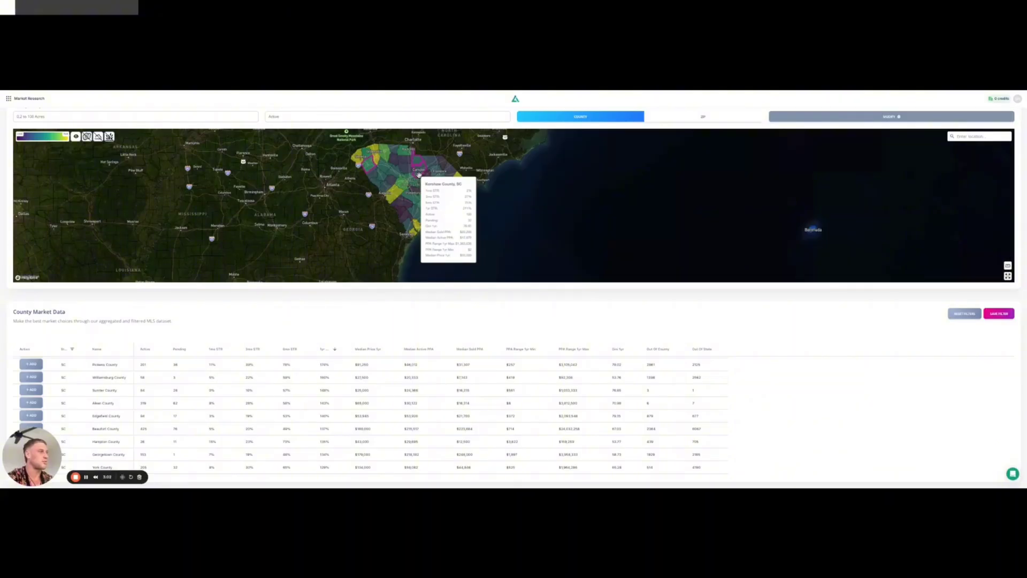
scroll(419, 175, up, 3)
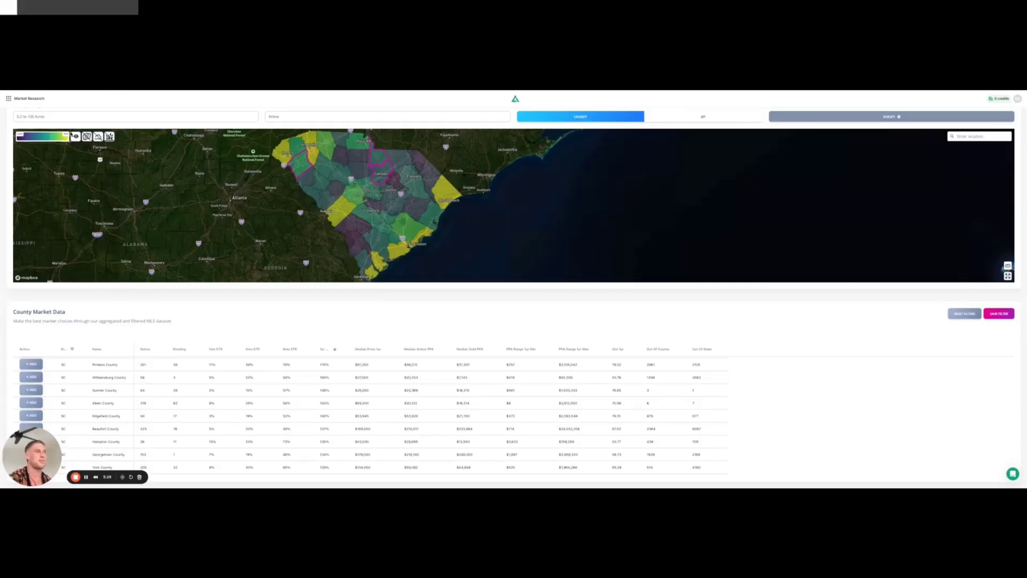
scroll(71, 134, up, 1)
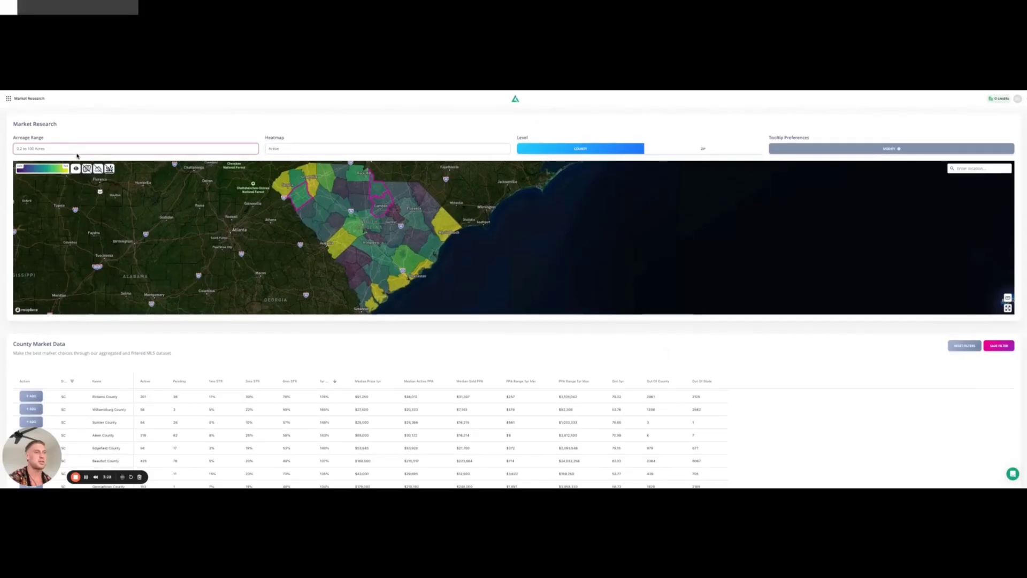
click(76, 155)
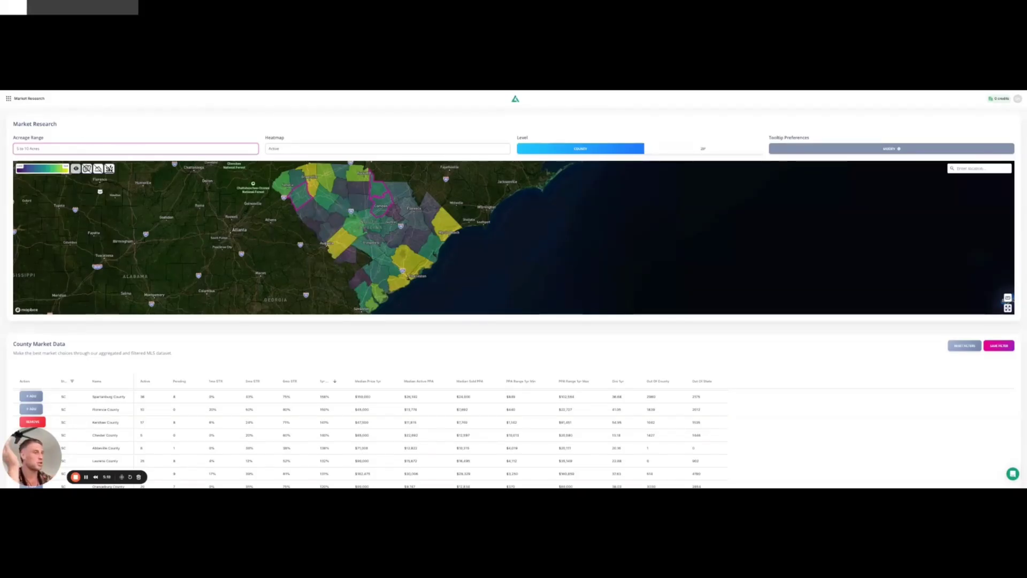
Compare the counties' market data for 1 to 2, 10 to 20 and larger acreages, and return the range to 5 to 10 acres.
click(89, 152)
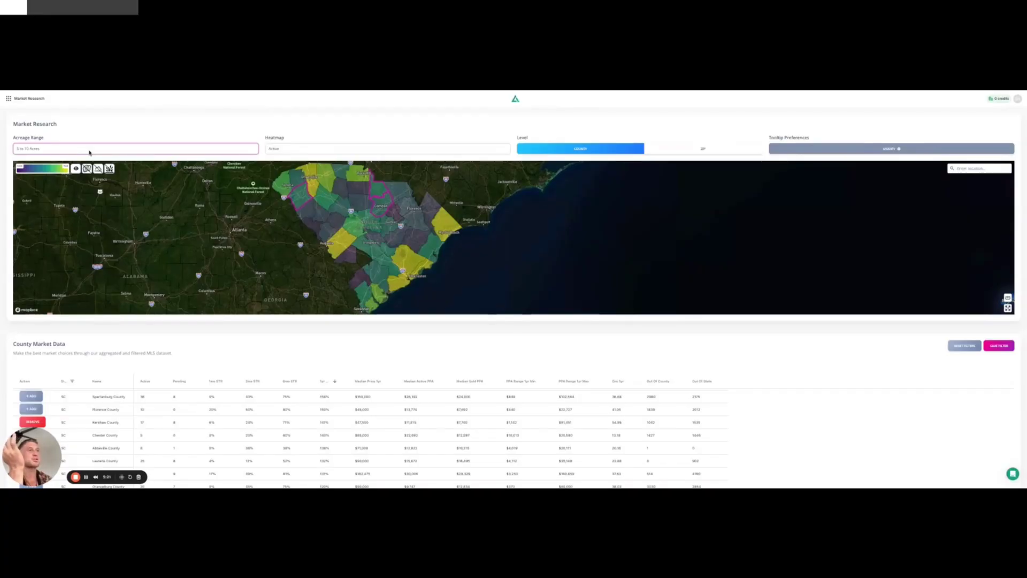
click(89, 166)
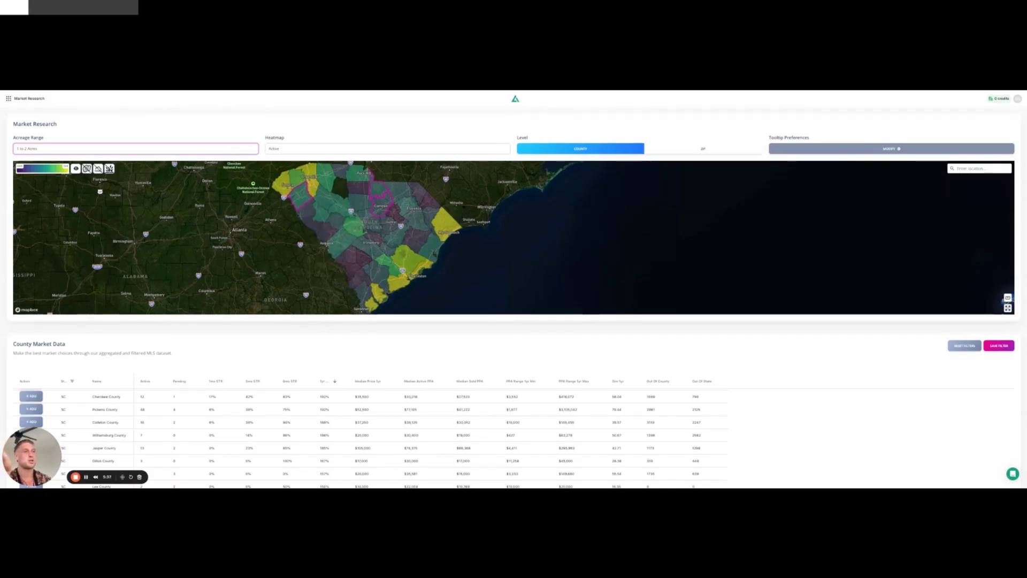
click(225, 174)
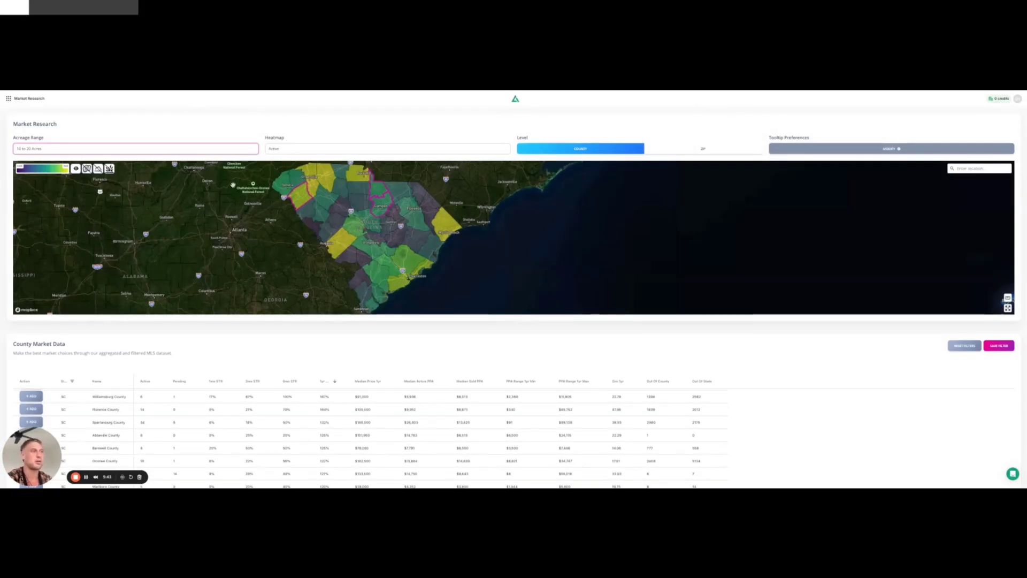
key(Down)
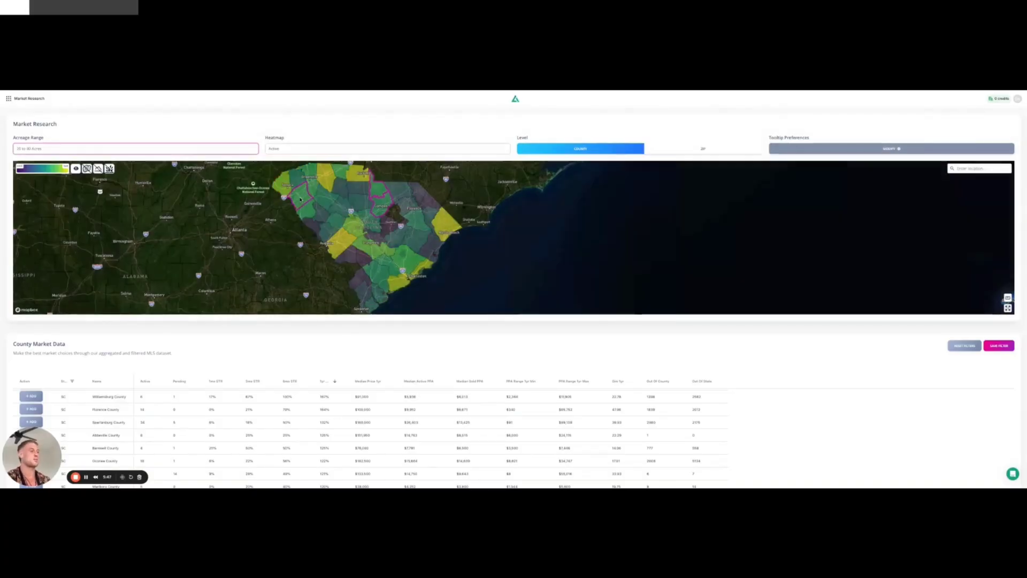
mouse_move(302, 198)
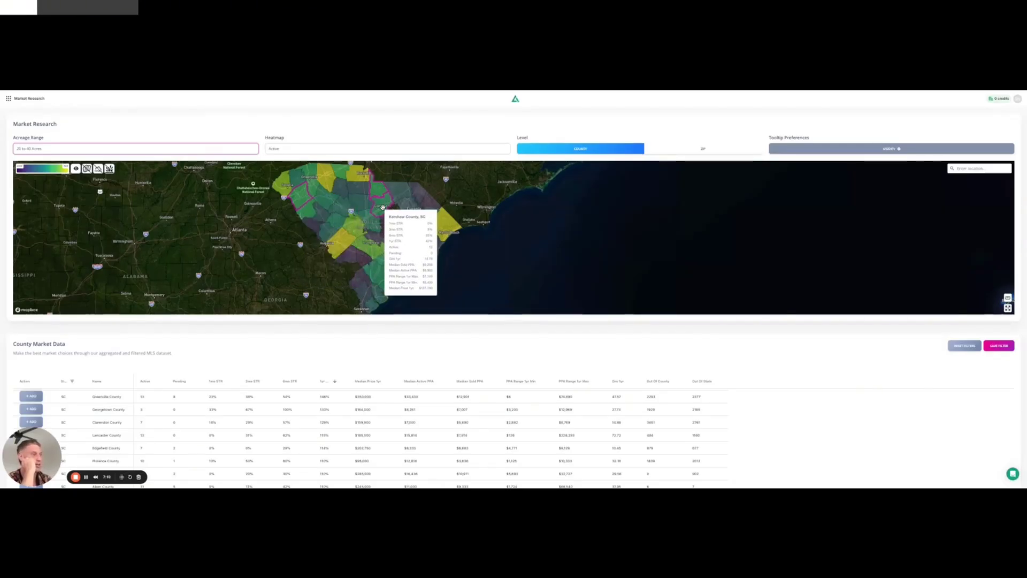
click(222, 151)
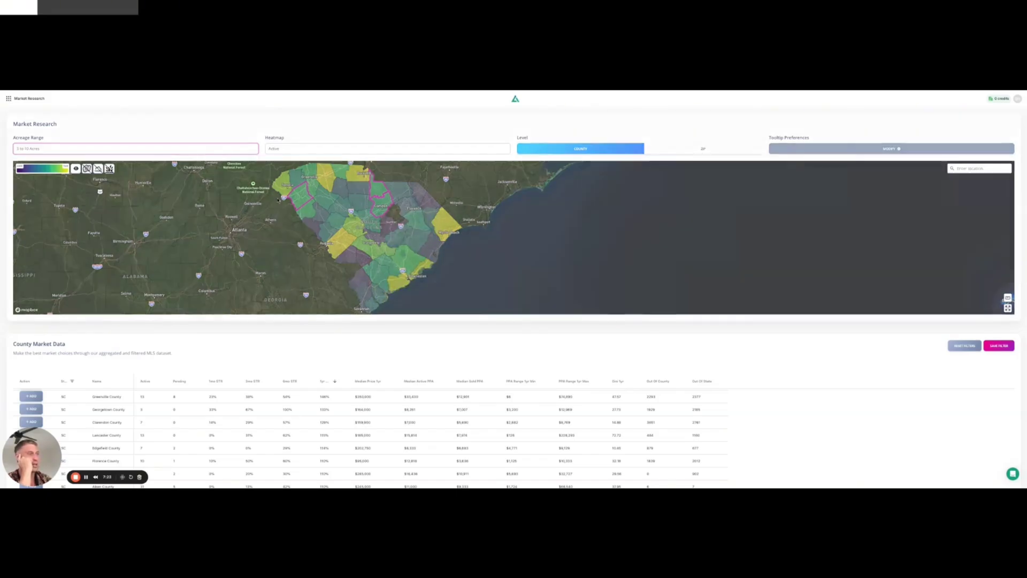
mouse_move(378, 201)
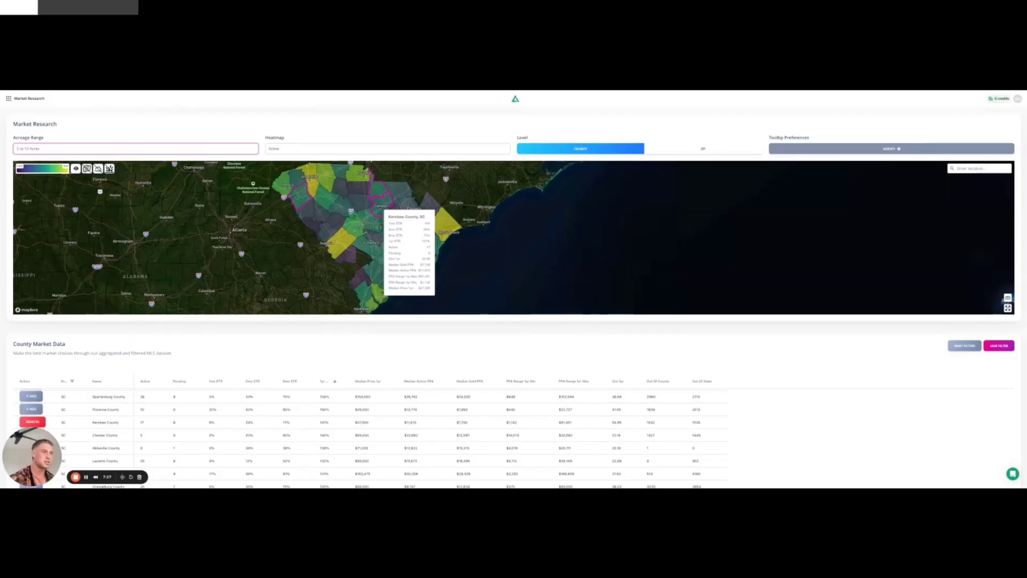
Open the Data Platform and filter its parcels to Anderson County, SC.
click(21, 103)
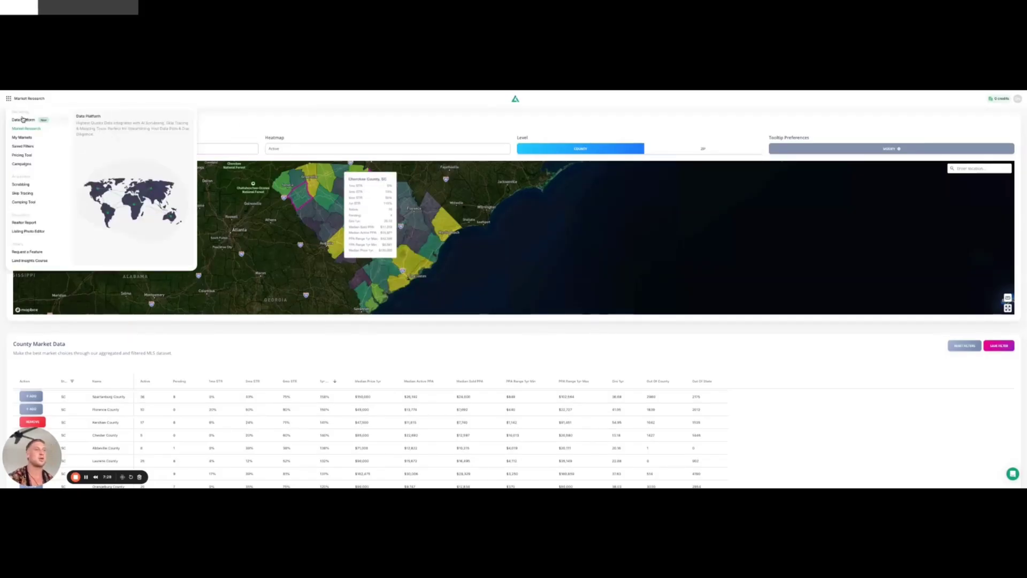
click(23, 119)
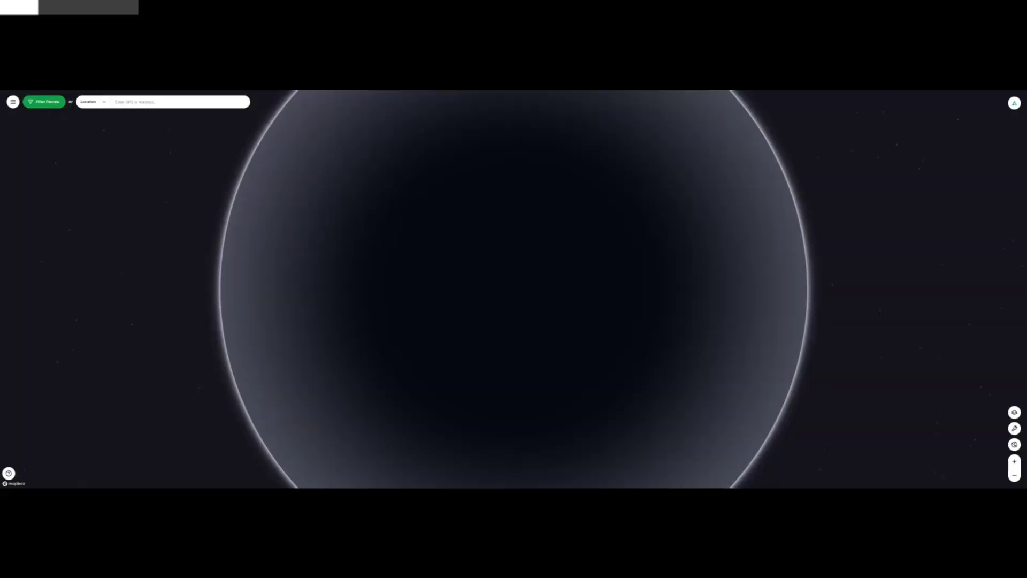
click(54, 102)
click(28, 164)
text(ande)
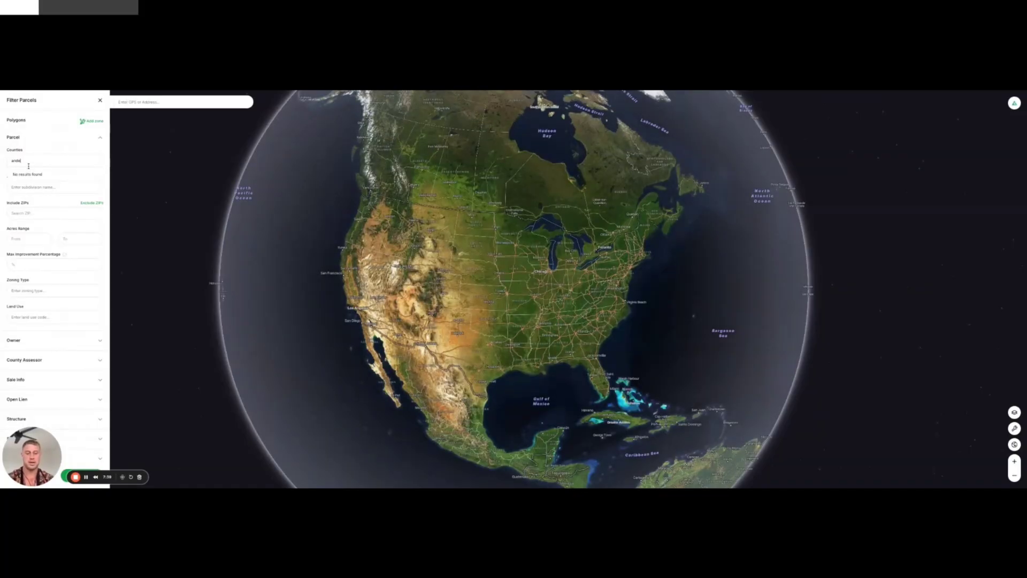
text(rson county)
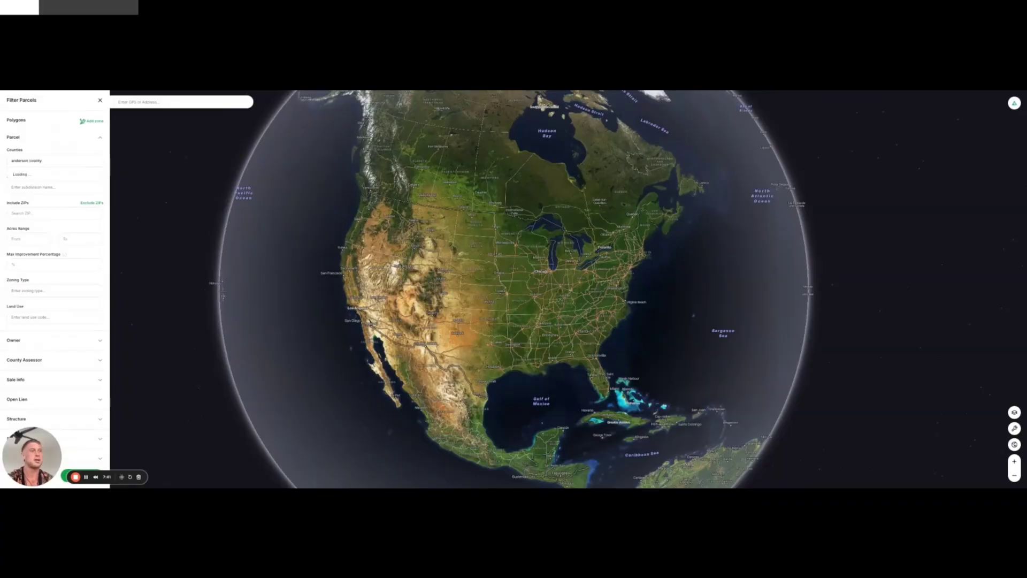
click(31, 175)
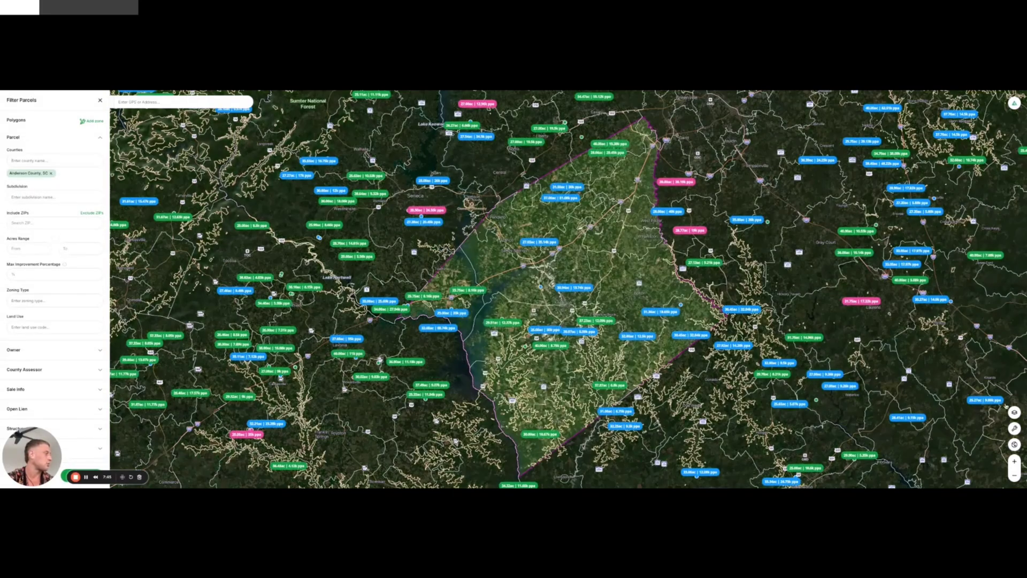
Turn off the Contour Layer and MLS Comps on the parcel map and turn on the County Layer.
click(1014, 411)
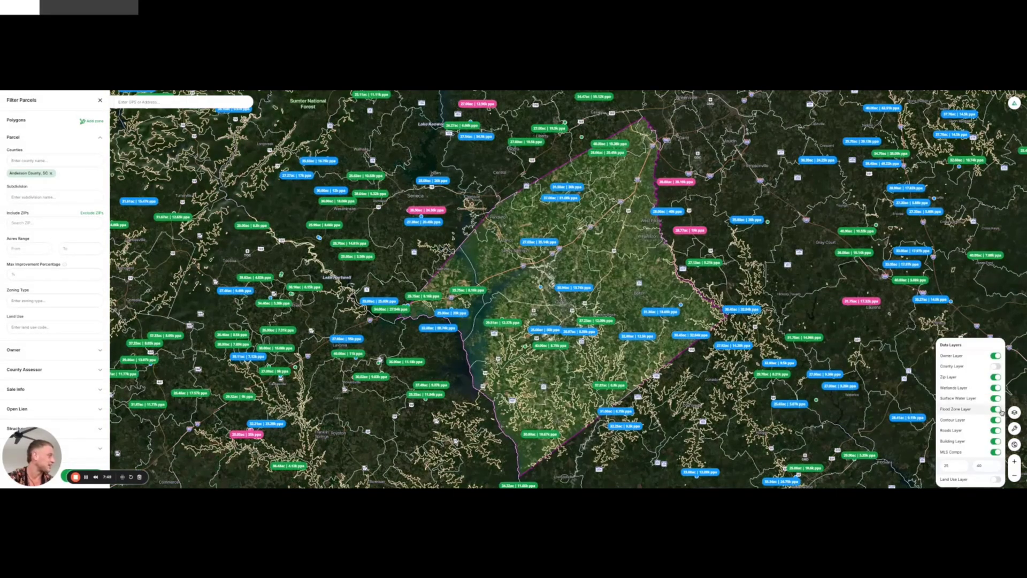
click(997, 420)
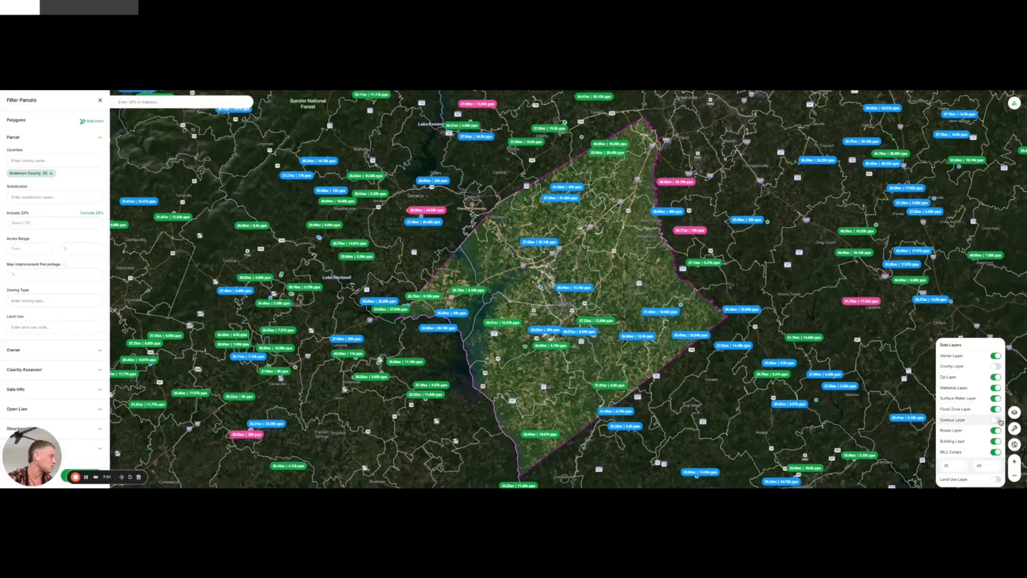
click(996, 452)
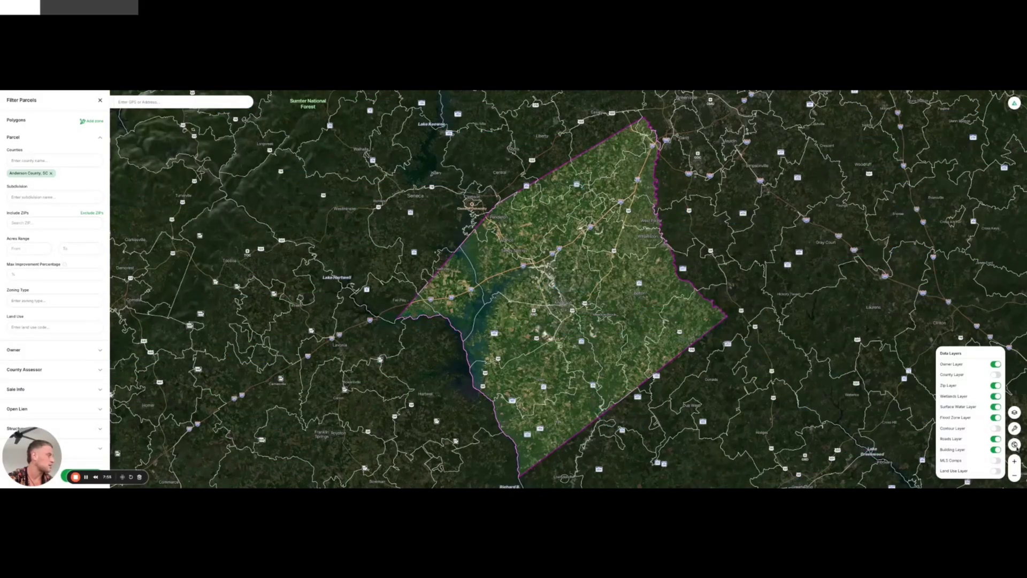
click(996, 375)
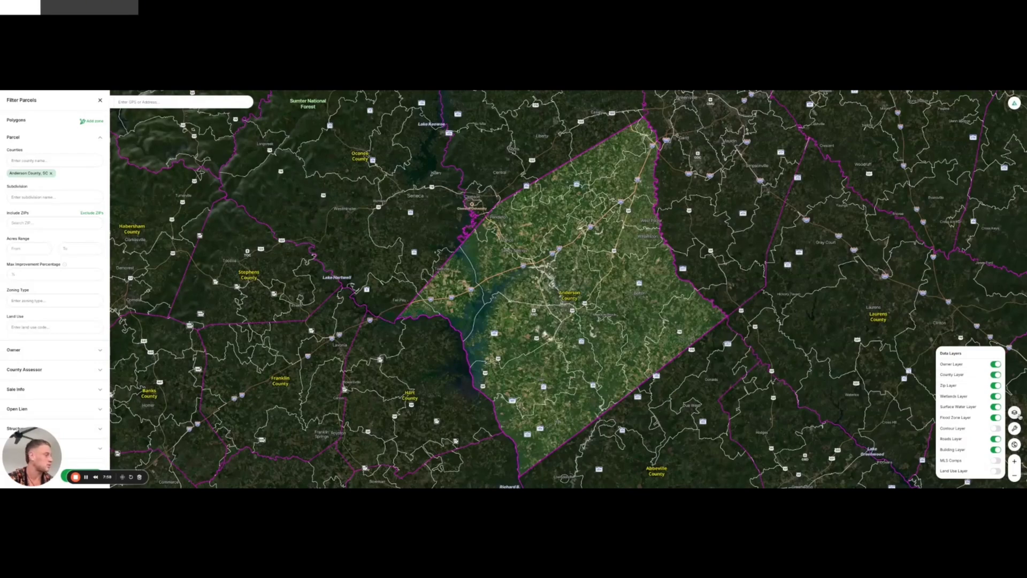
Close the data layers list and examine Anderson County on the map, from its overall boundary down to the parcels around the central town.
click(1014, 412)
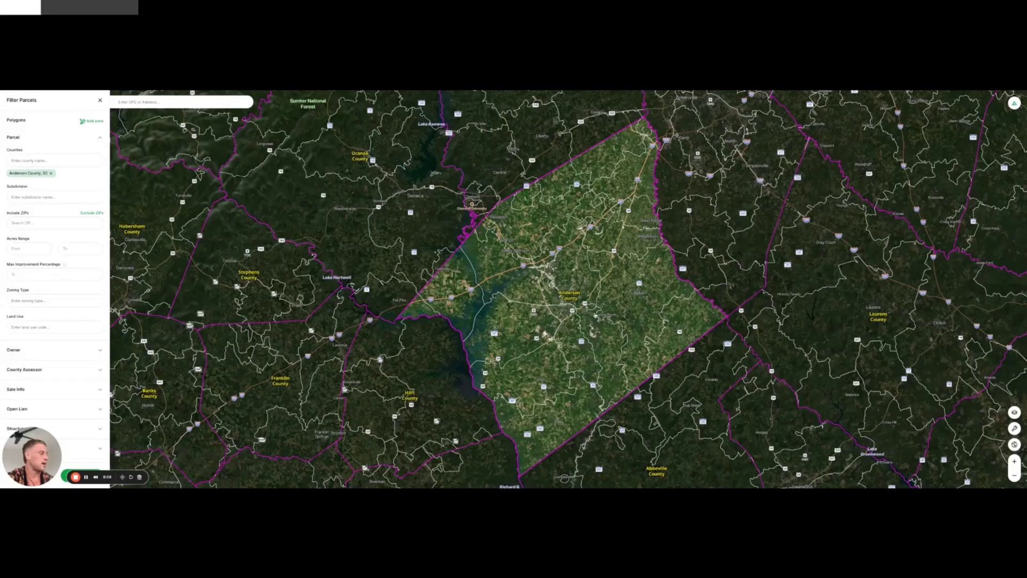
drag(606, 324, 545, 340)
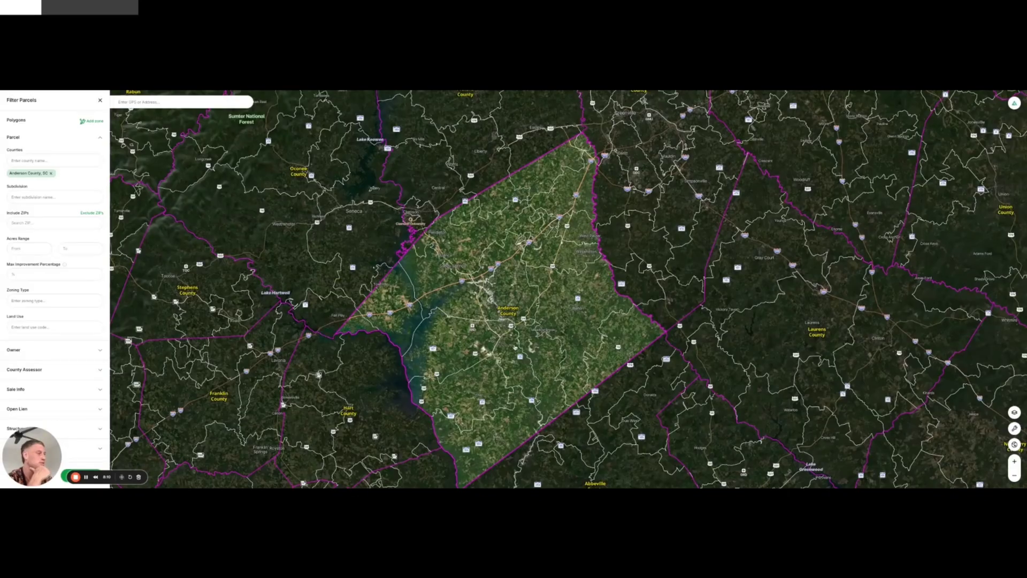
scroll(515, 342, up, 5)
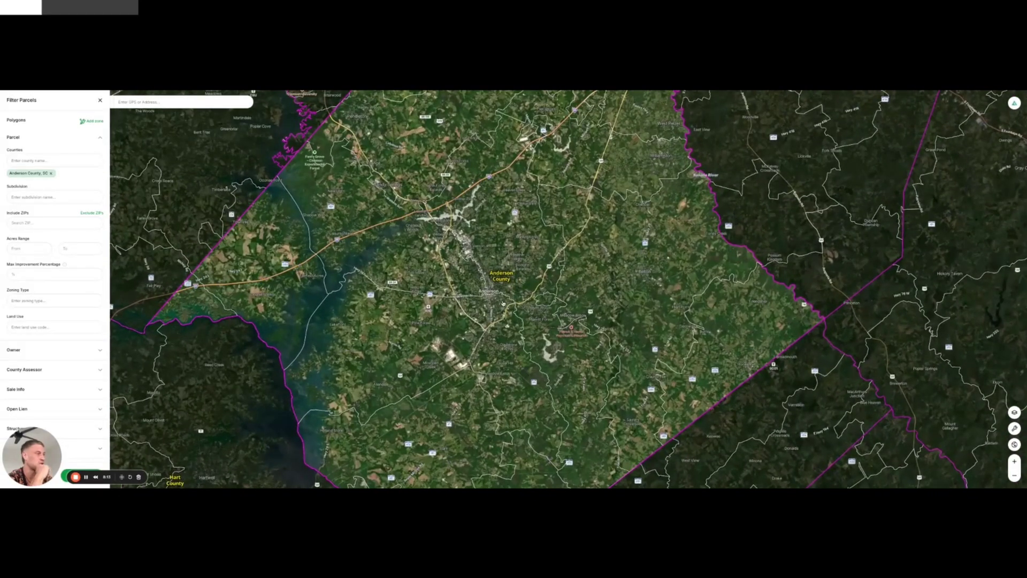
scroll(502, 303, down, 3)
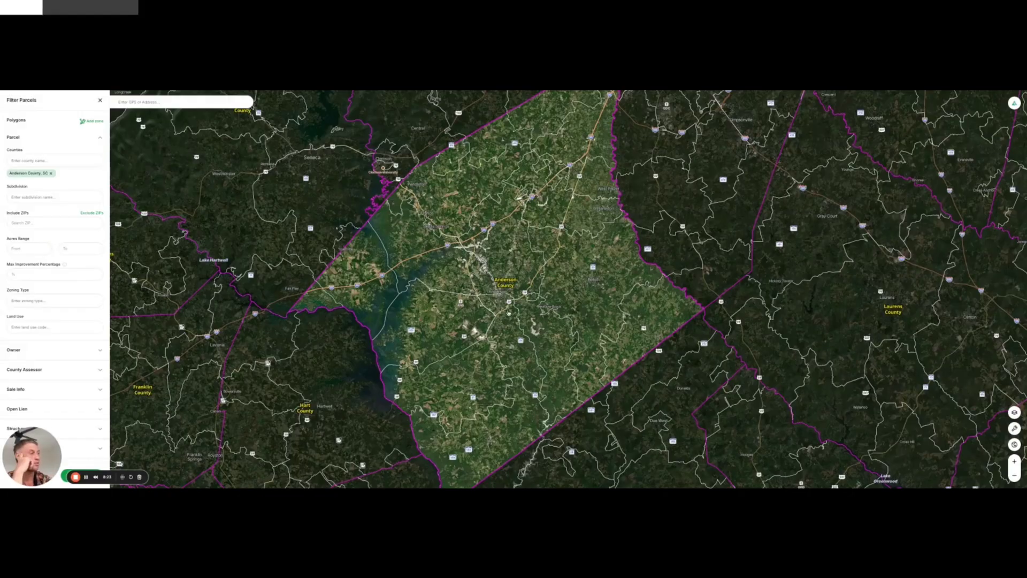
scroll(498, 311, up, 3)
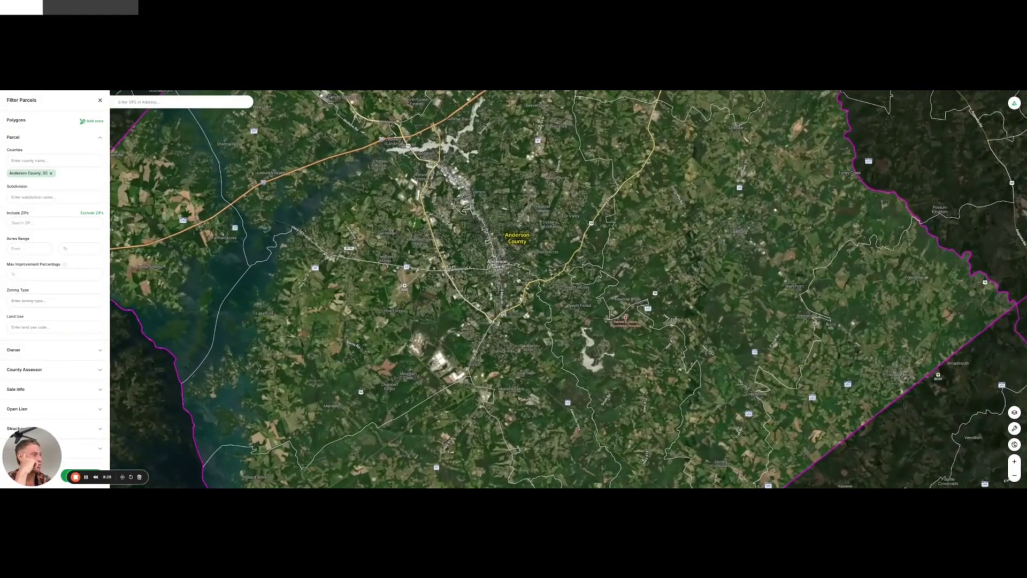
scroll(485, 262, up, 3)
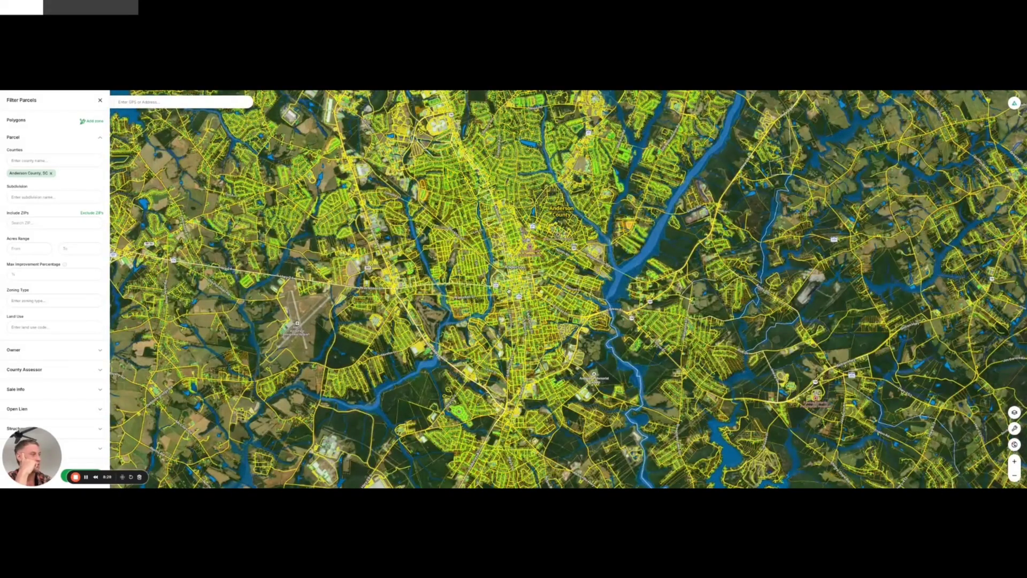
scroll(525, 264, down, 5)
scroll(524, 266, down, 4)
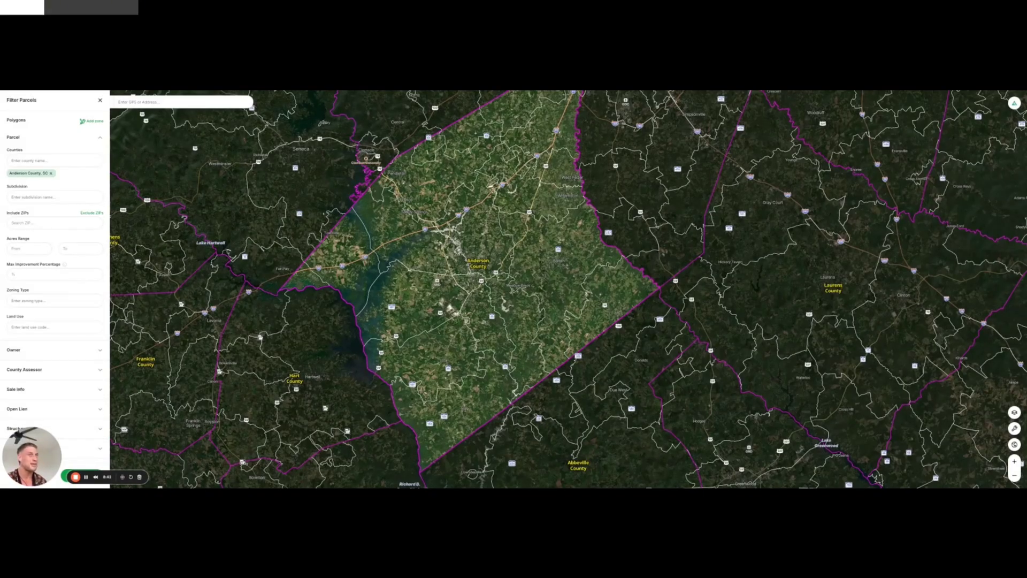
Browse the list of Anderson County subdivisions in the parcel filter without choosing one.
click(19, 250)
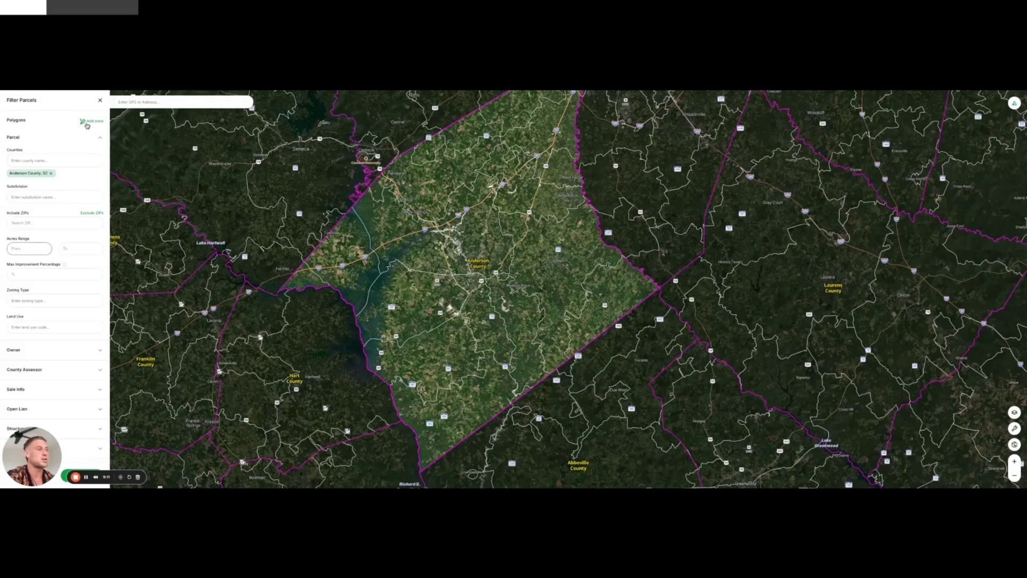
click(28, 224)
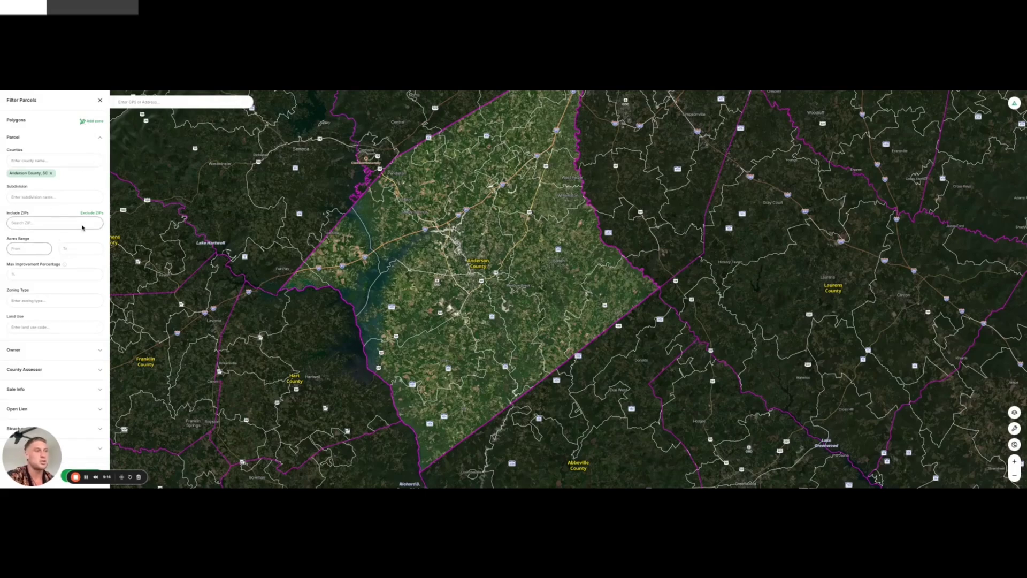
key(Tab)
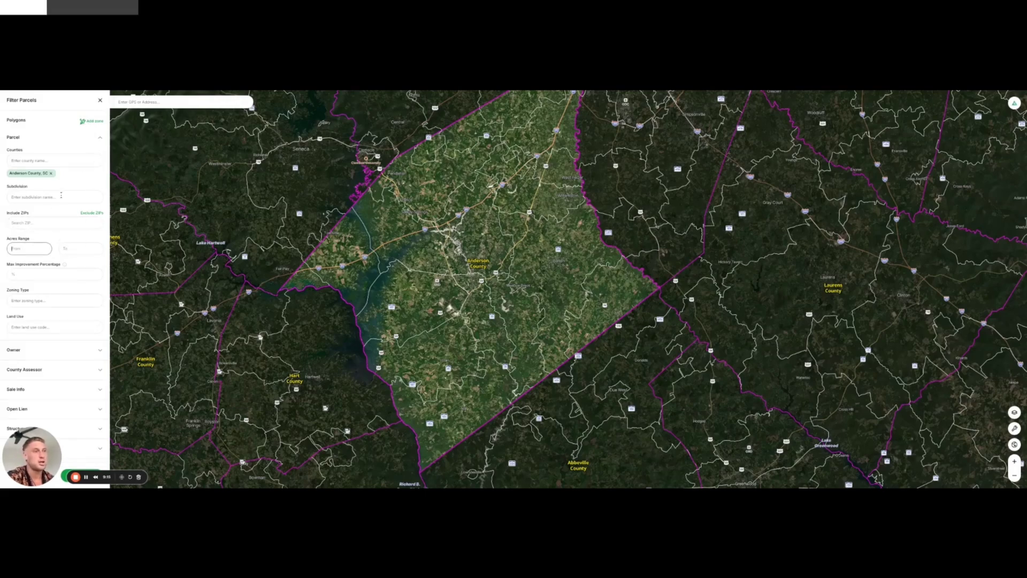
click(61, 196)
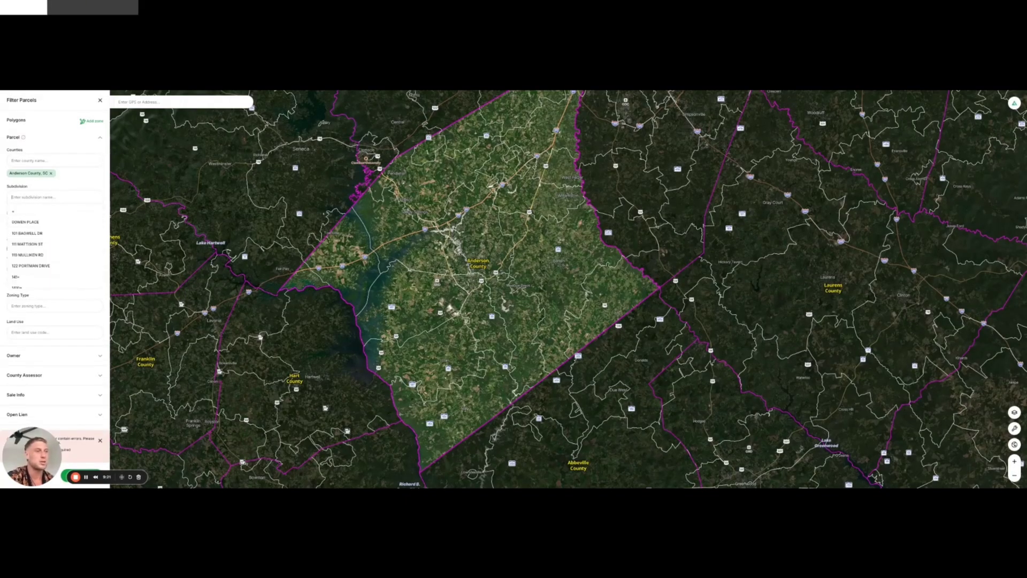
scroll(51, 268, down, 10)
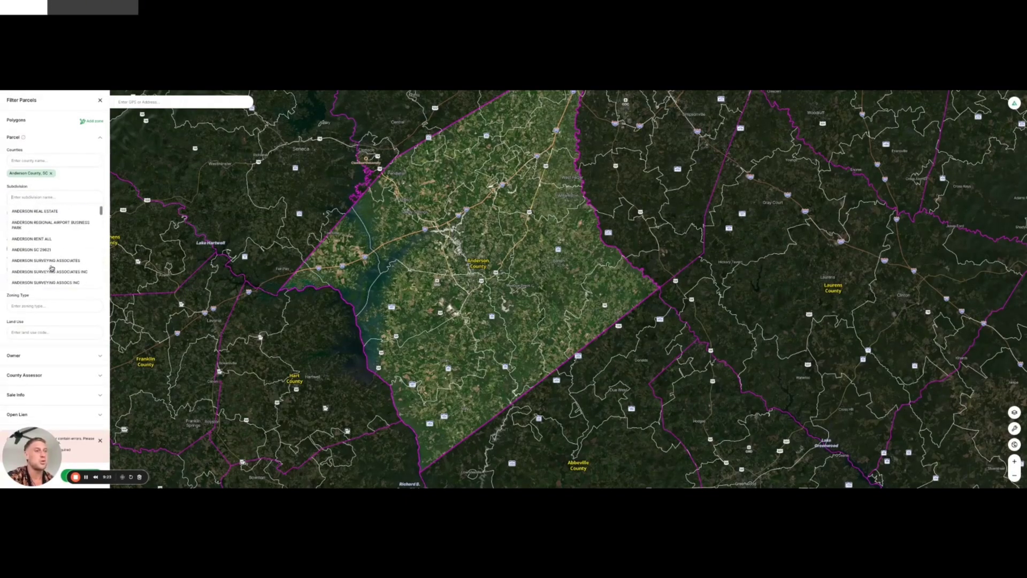
scroll(54, 247, down, 10)
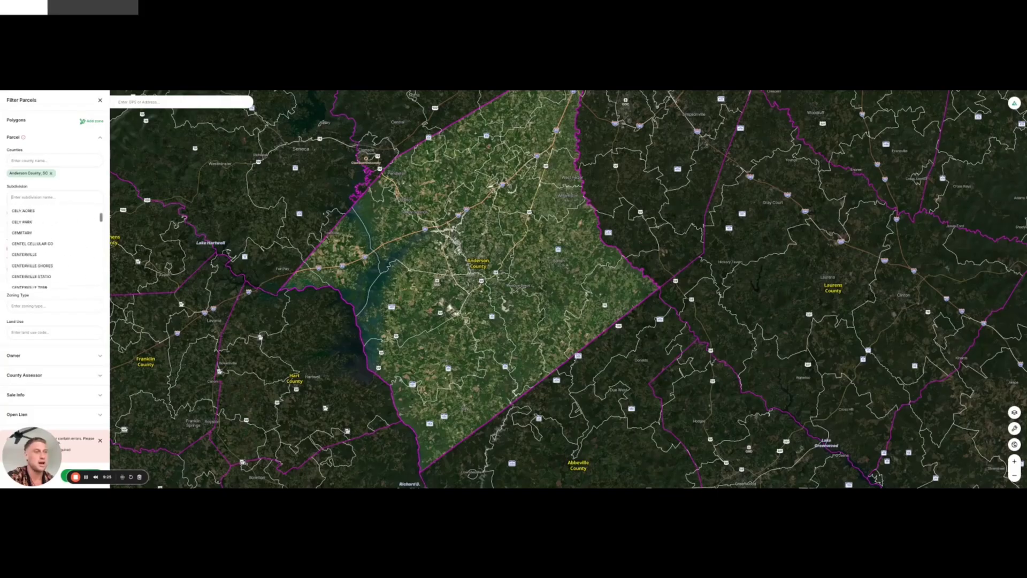
scroll(46, 253, down, 8)
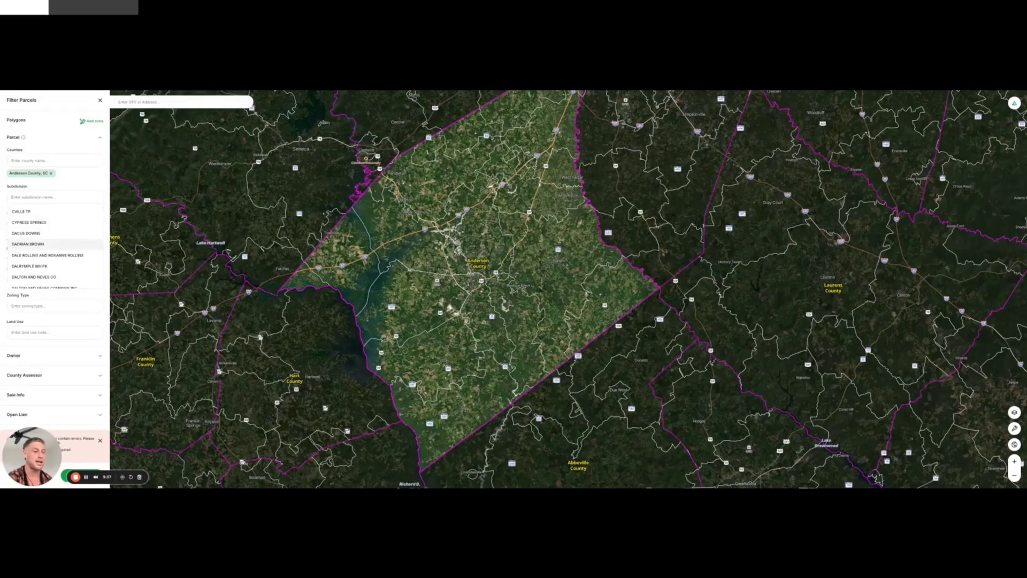
scroll(53, 243, down, 10)
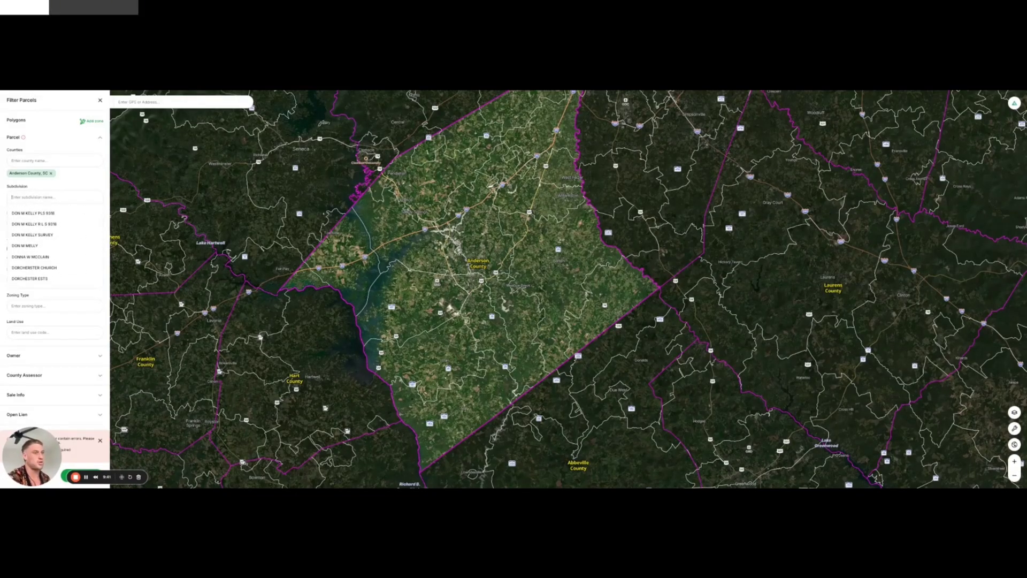
scroll(54, 244, down, 10)
scroll(42, 255, down, 5)
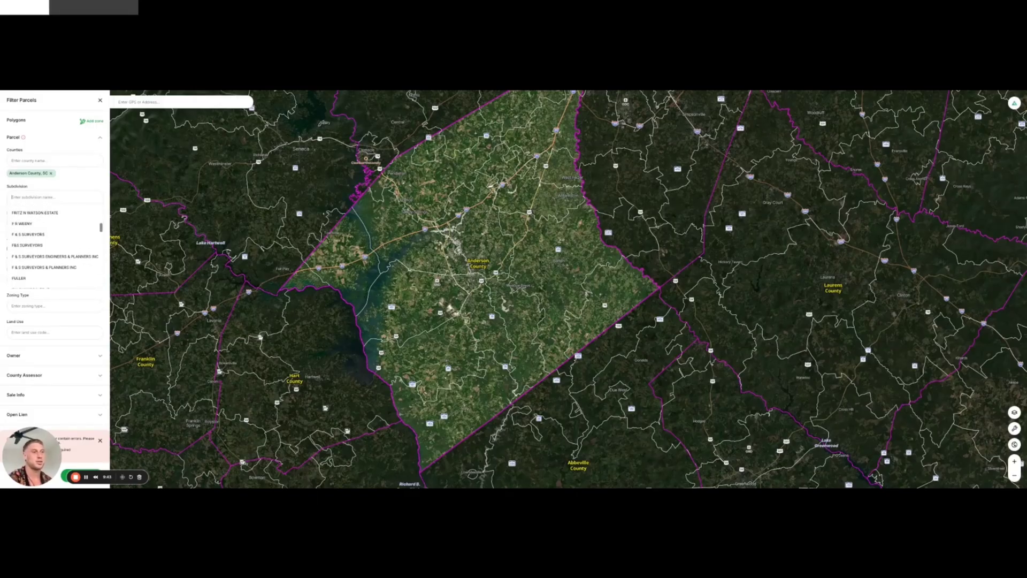
scroll(54, 230, up, 1)
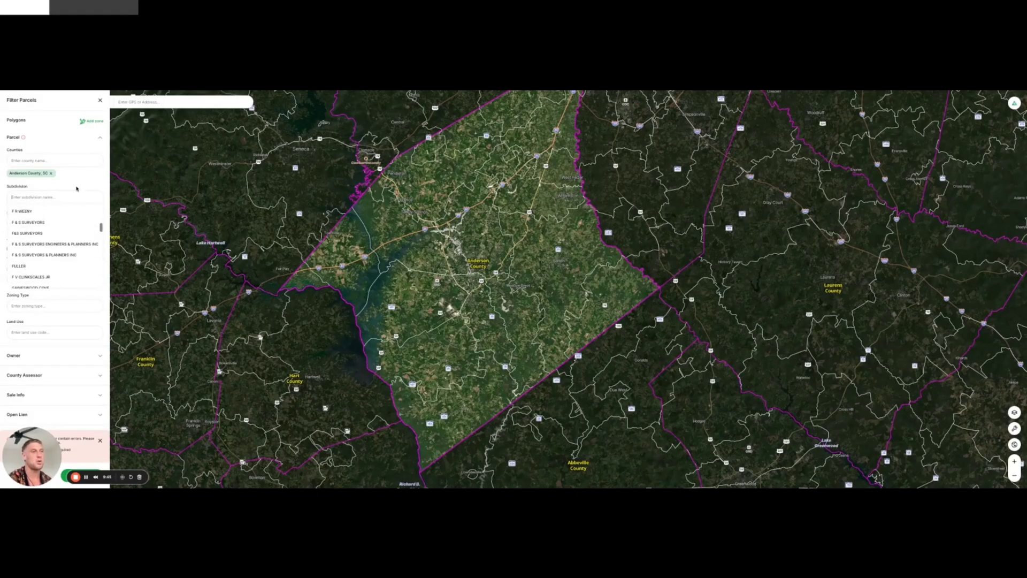
scroll(59, 244, down, 8)
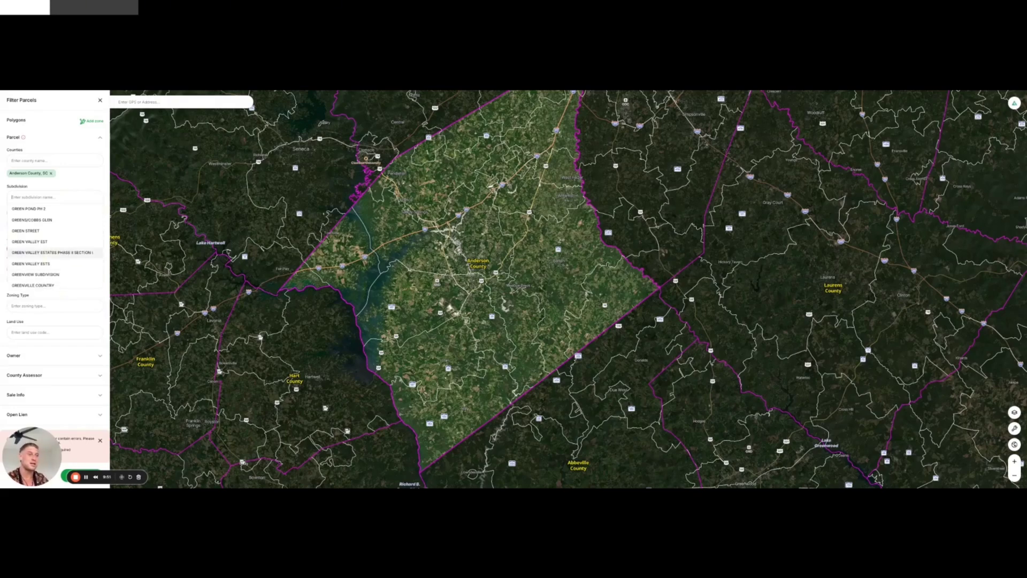
scroll(54, 246, down, 5)
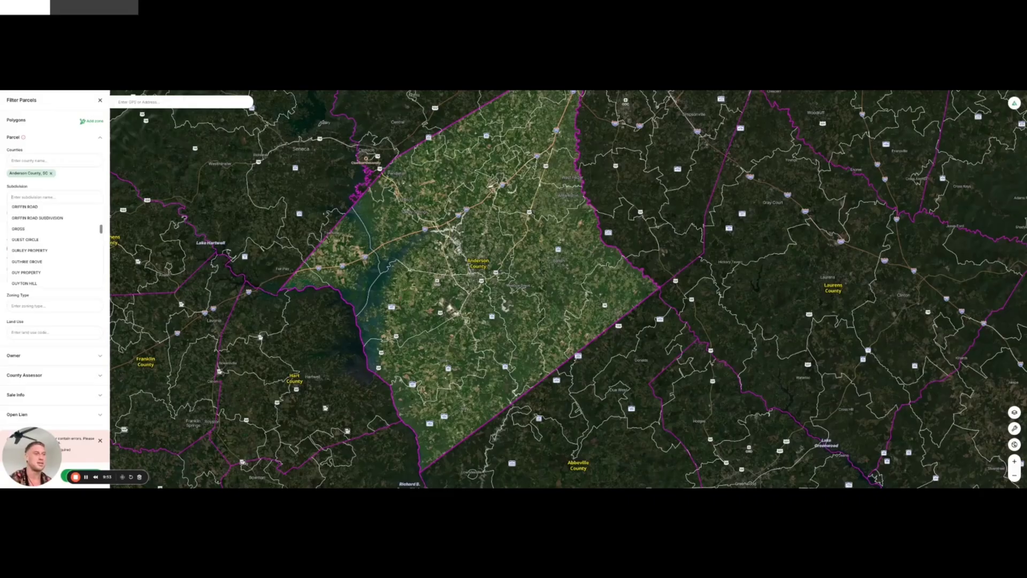
click(83, 175)
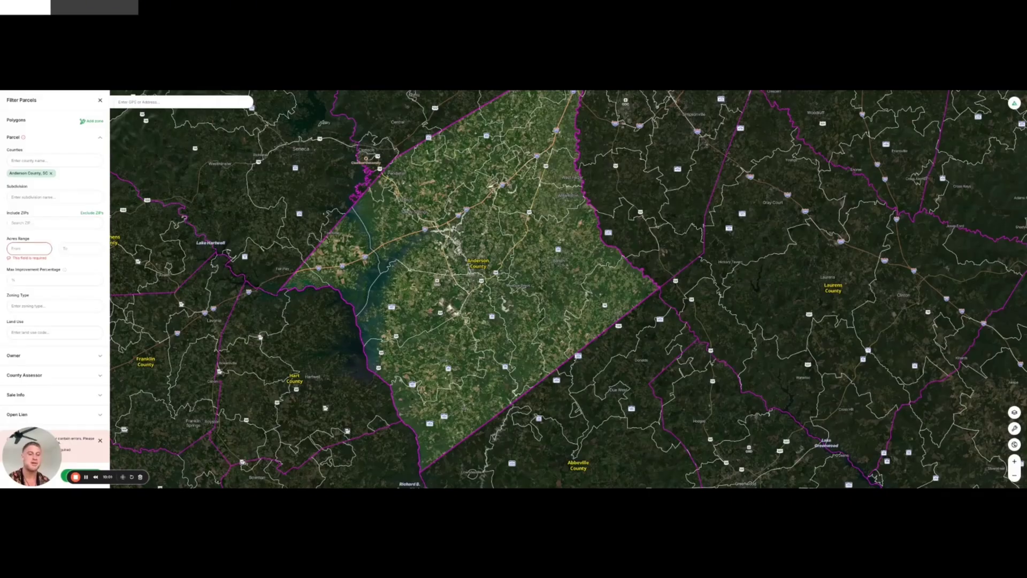
Filter the parcels to an acreage range of 4 to 100 and a maximum improvement percentage of 5.
click(29, 249)
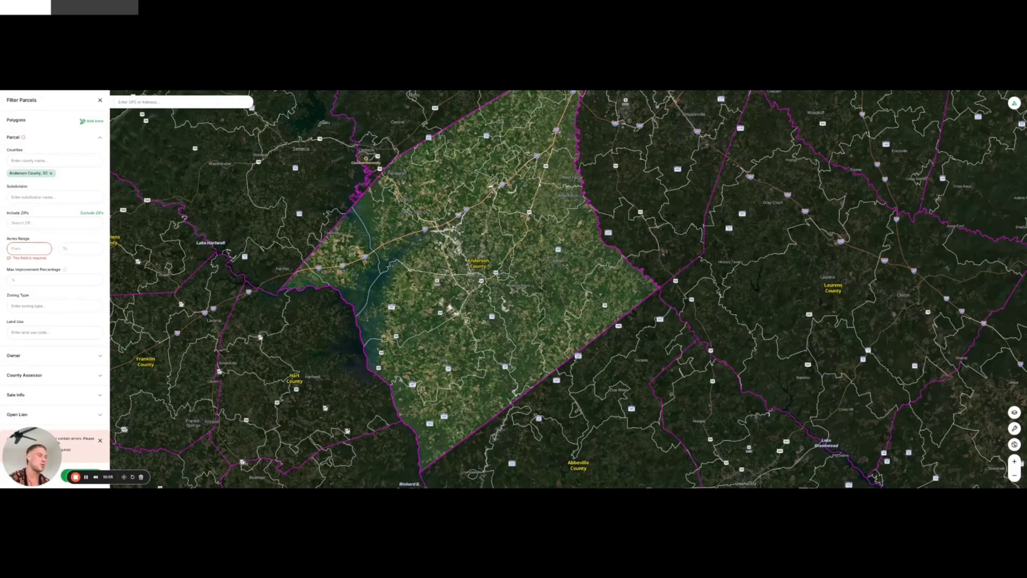
text(4)
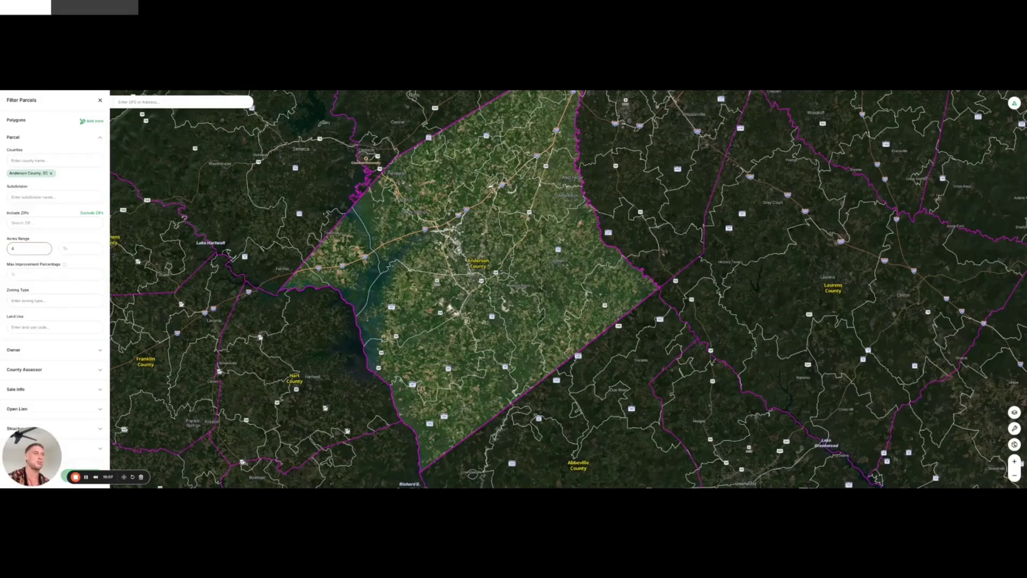
click(81, 248)
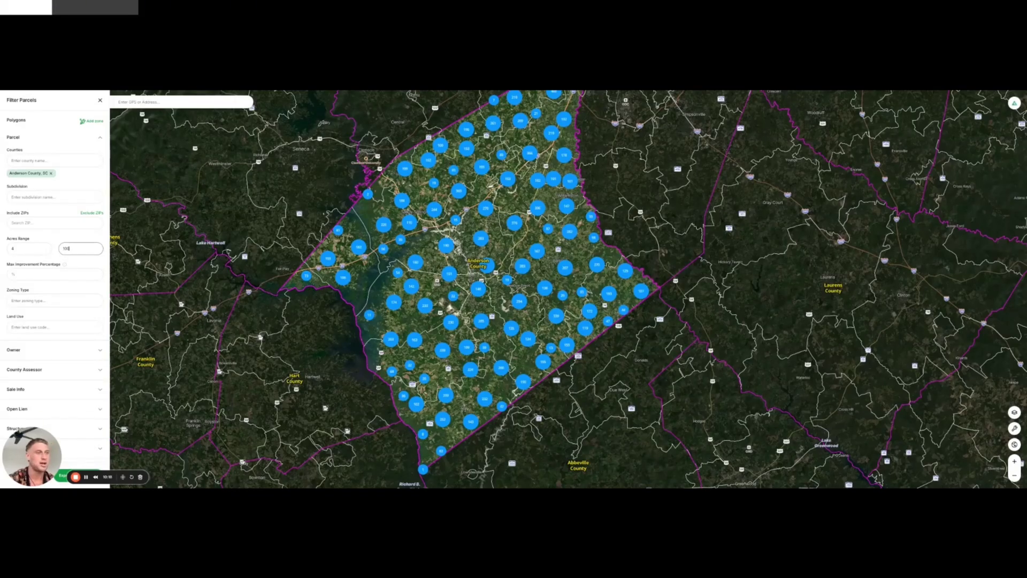
click(94, 241)
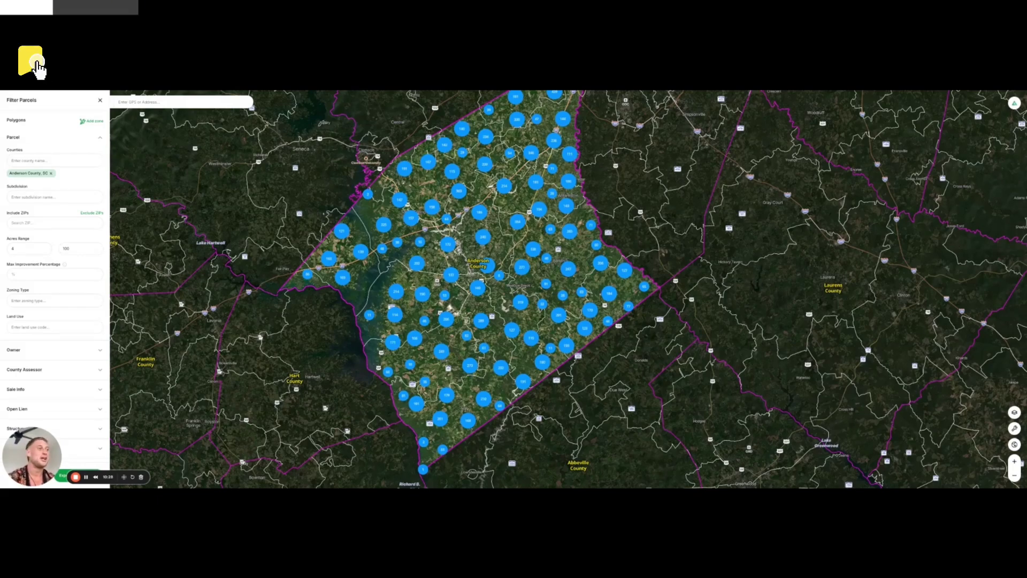
click(64, 275)
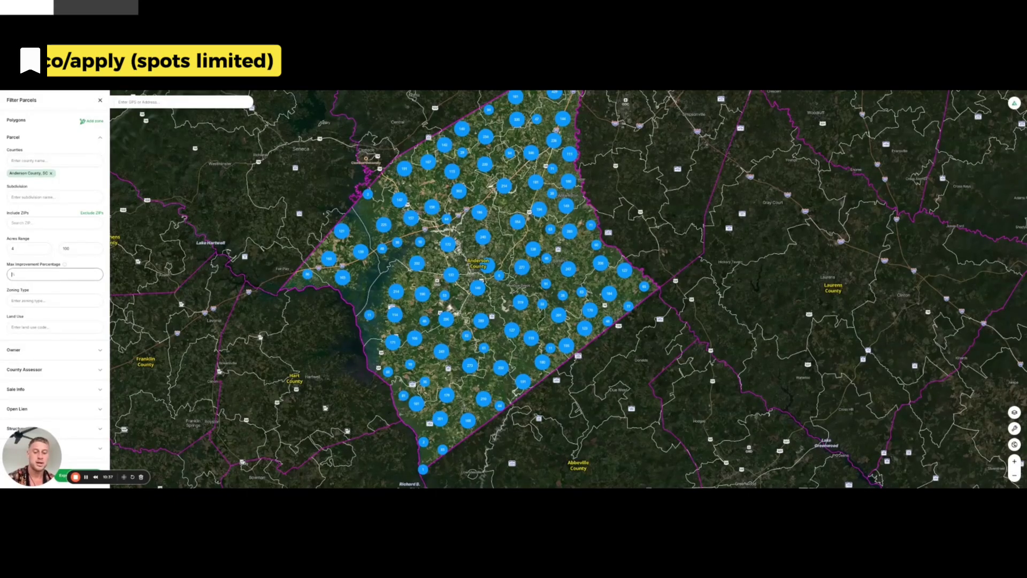
text(5)
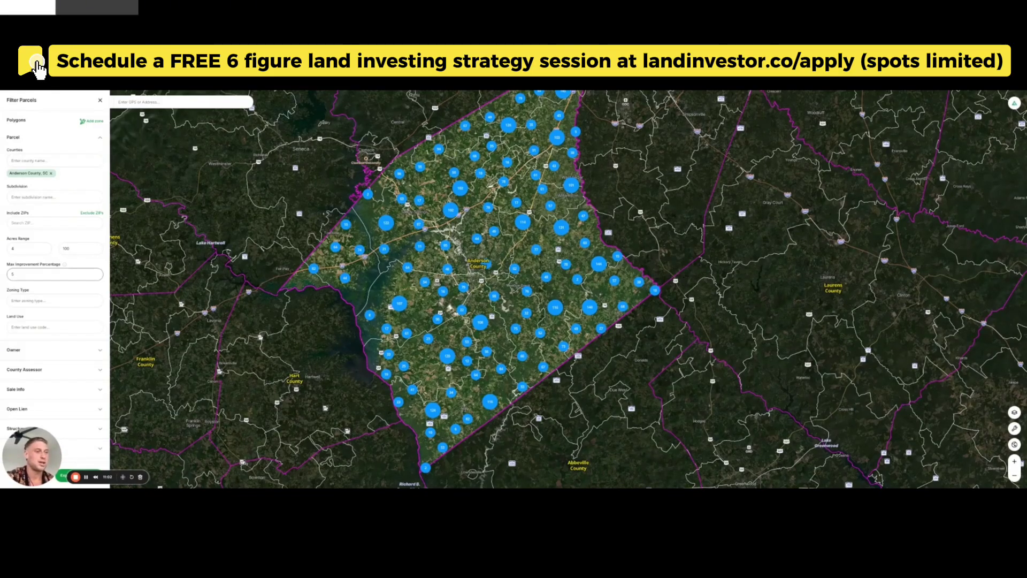
Check the available zoning types and expand the Owner filters.
click(65, 300)
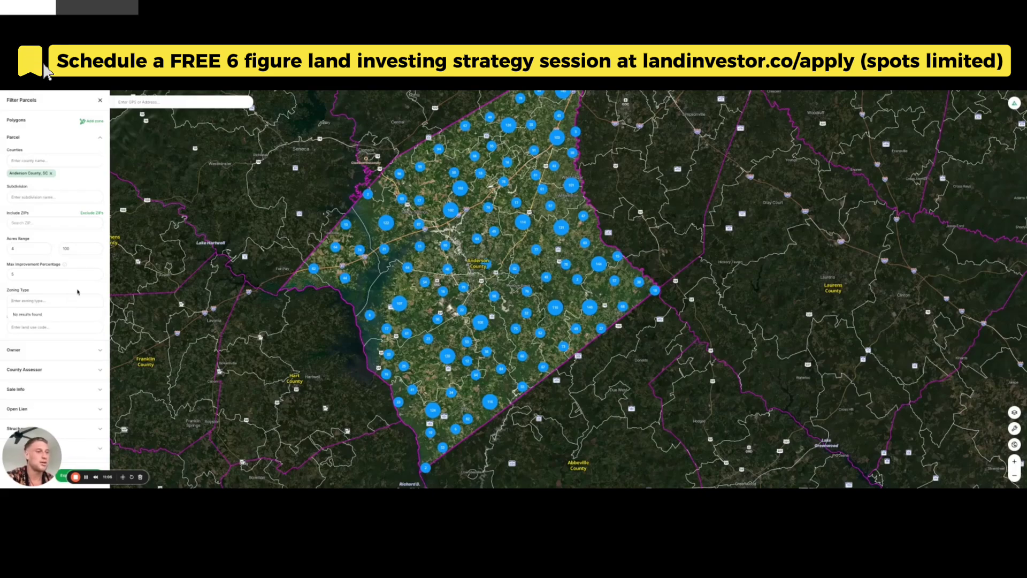
click(67, 322)
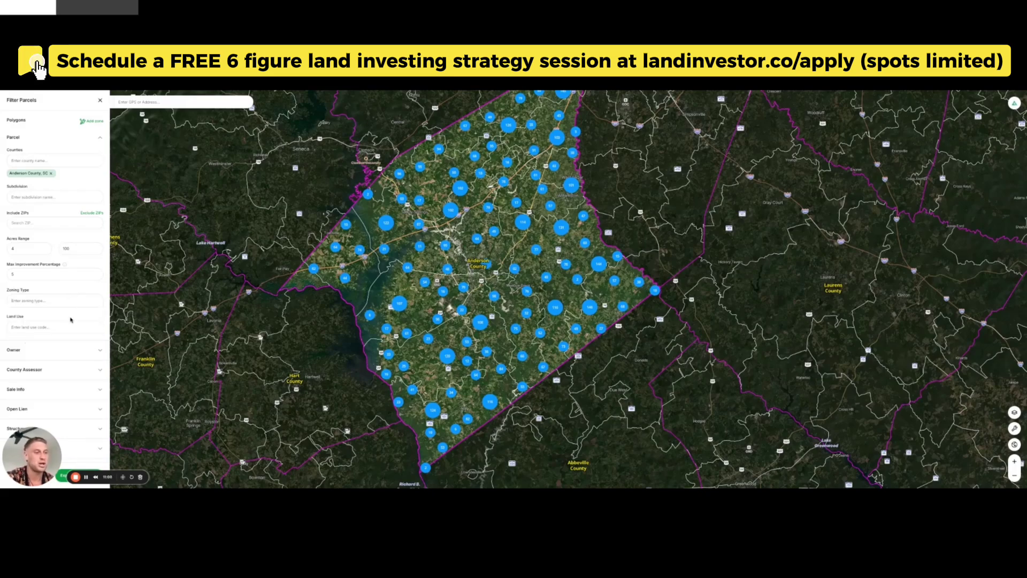
scroll(71, 320, down, 1)
click(78, 335)
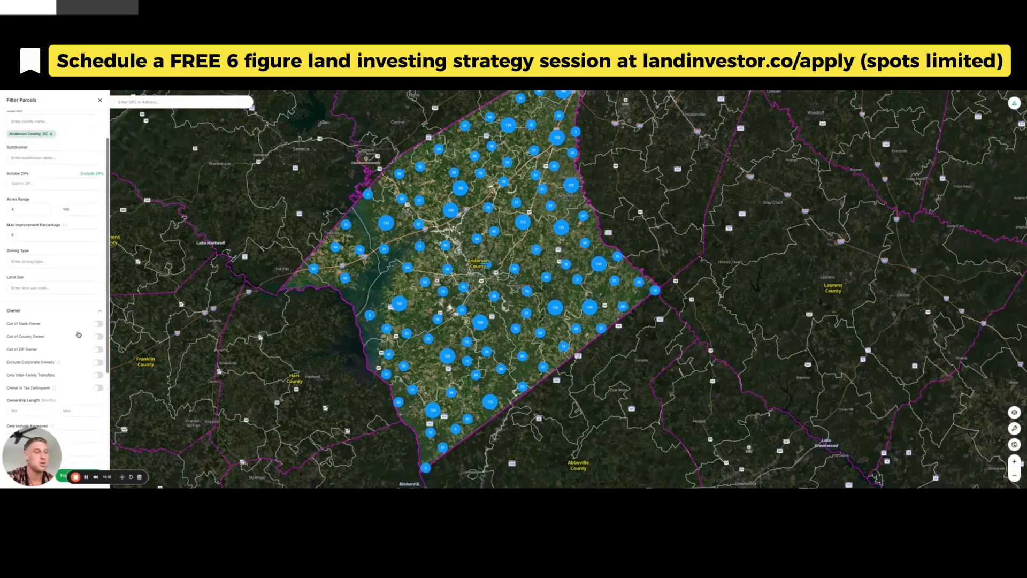
scroll(79, 334, down, 2)
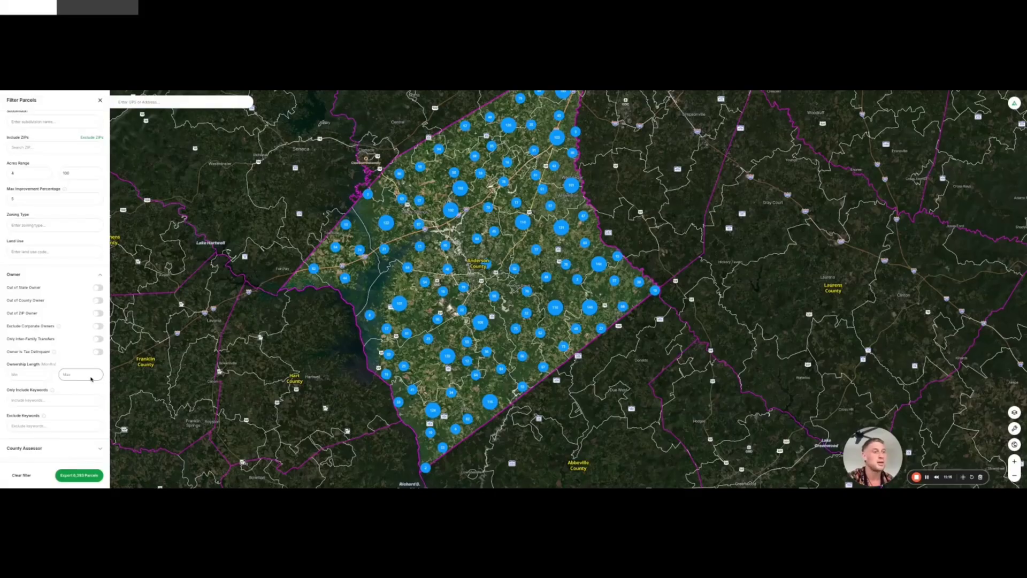
Try the Out of State Owner and Out of County Owner filters in turn, and leave only Out of ZIP Owner on.
click(97, 288)
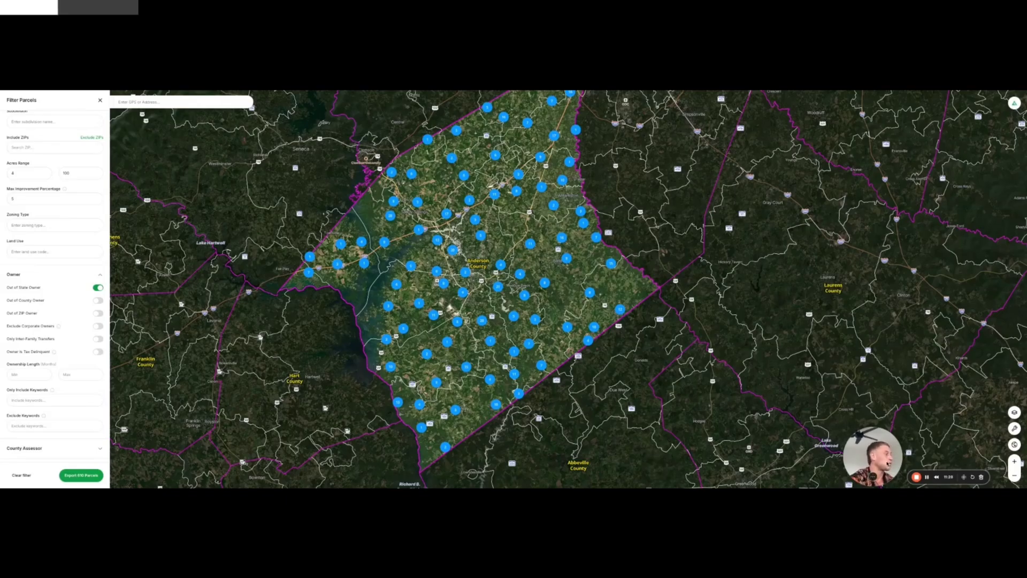
drag(876, 463, 887, 463)
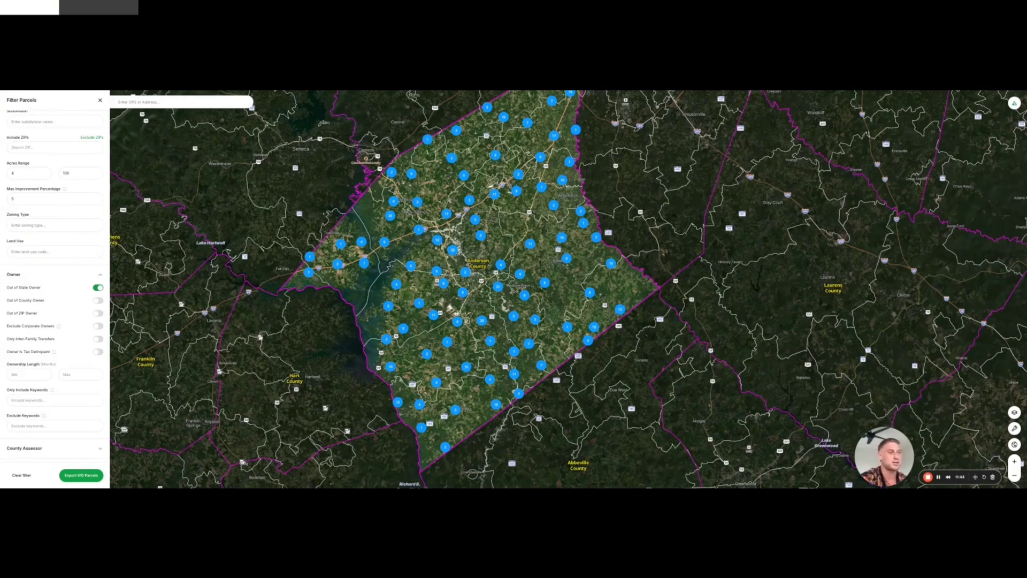
click(98, 288)
click(98, 301)
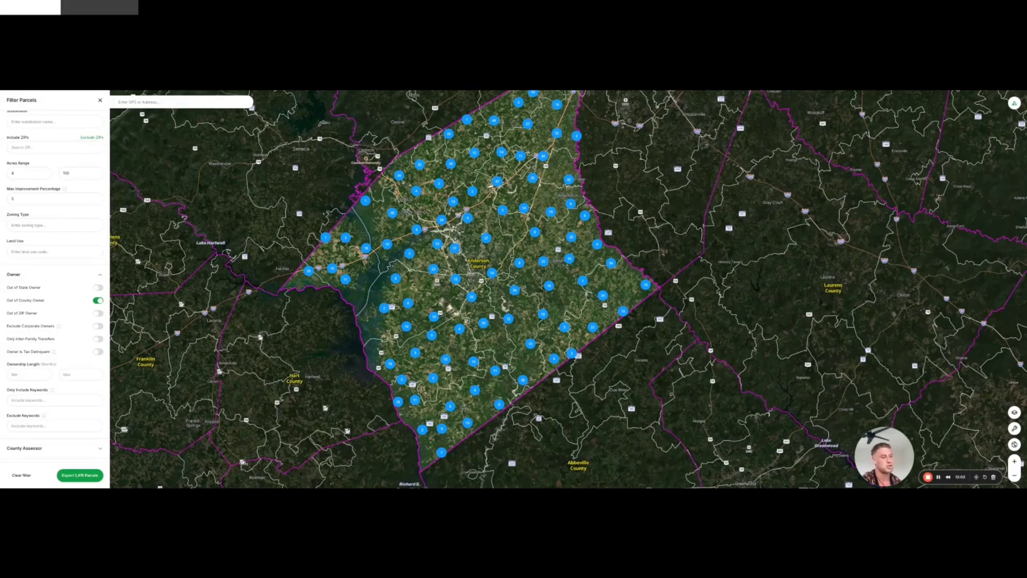
click(98, 300)
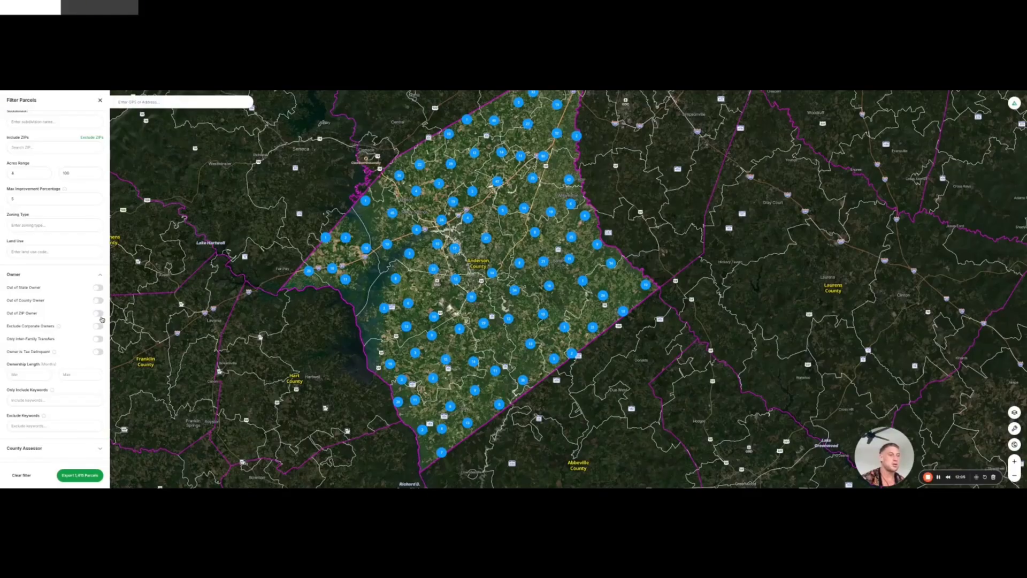
click(99, 314)
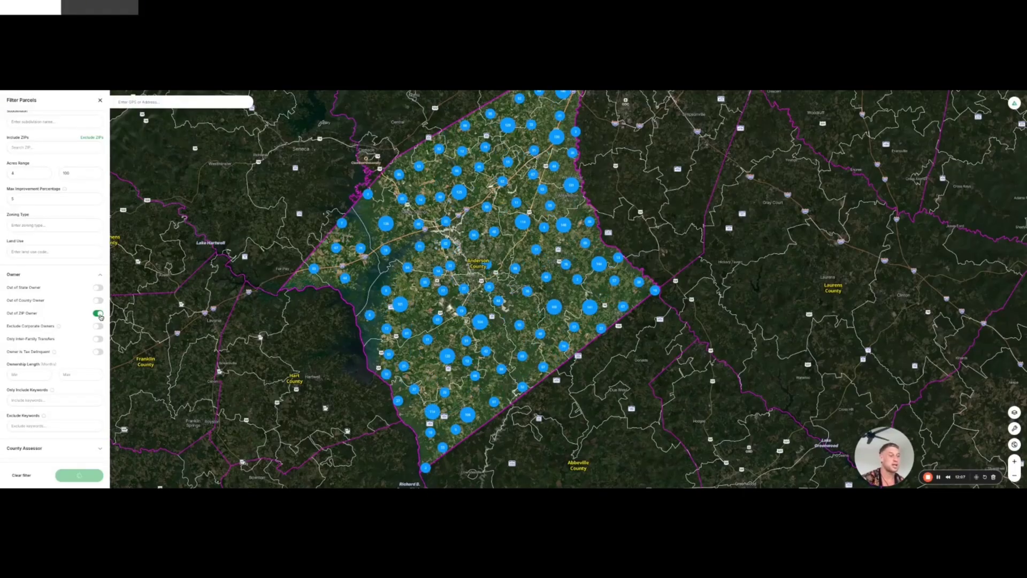
Turn off the Out of ZIP Owner filter and try Exclude Corporate Owners, leaving it off again.
click(99, 314)
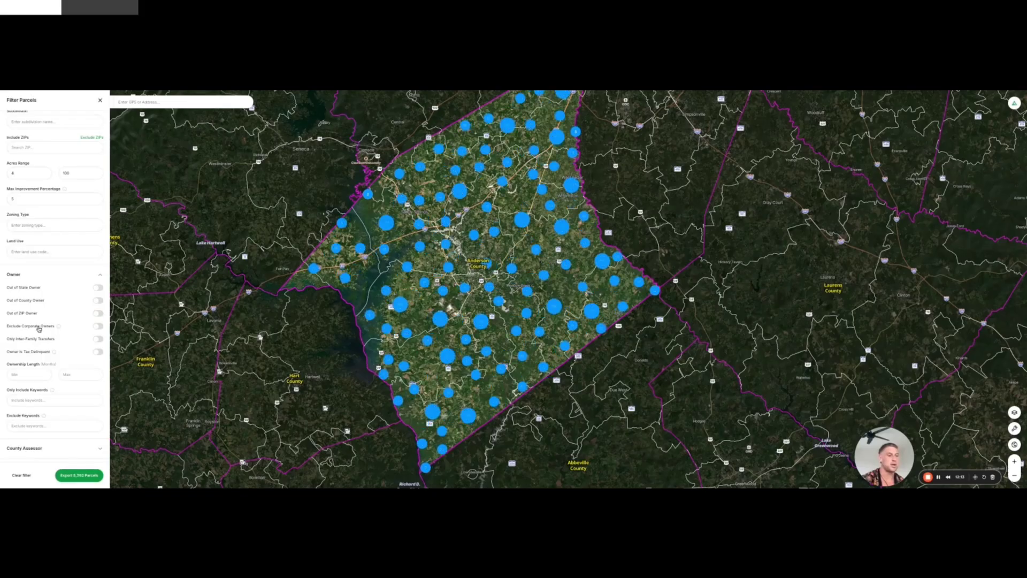
drag(39, 328, 65, 333)
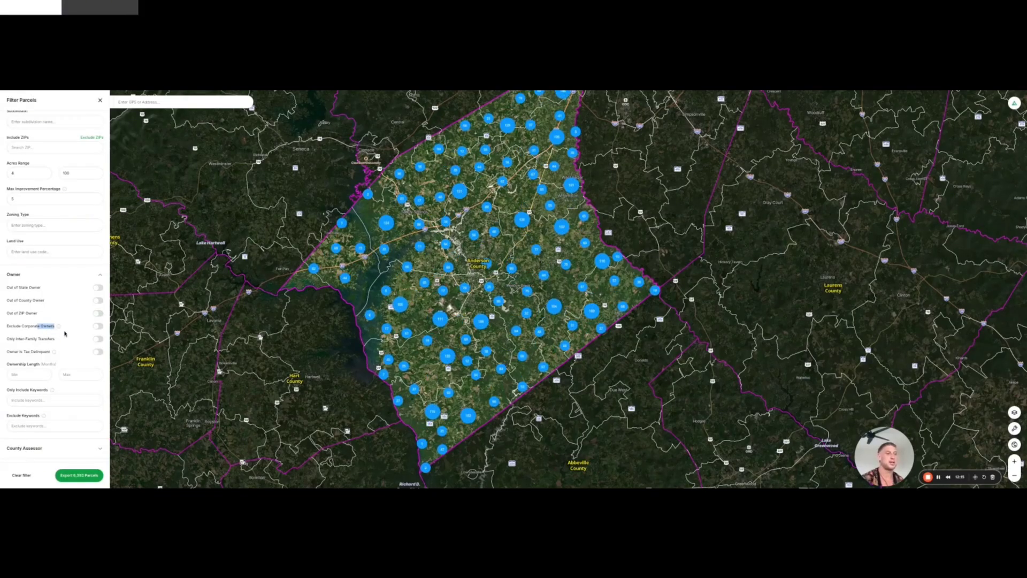
click(82, 336)
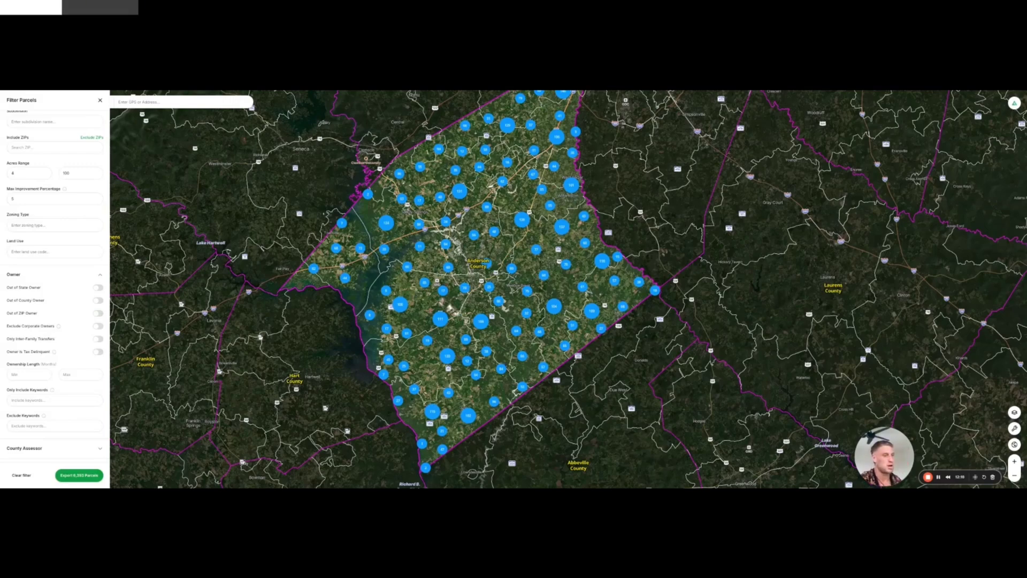
click(99, 326)
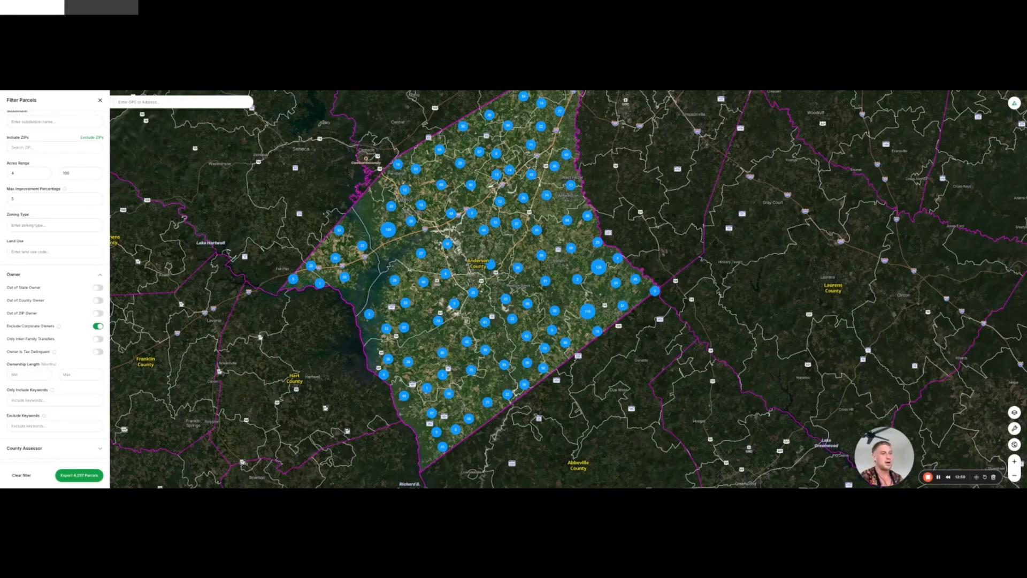
click(97, 326)
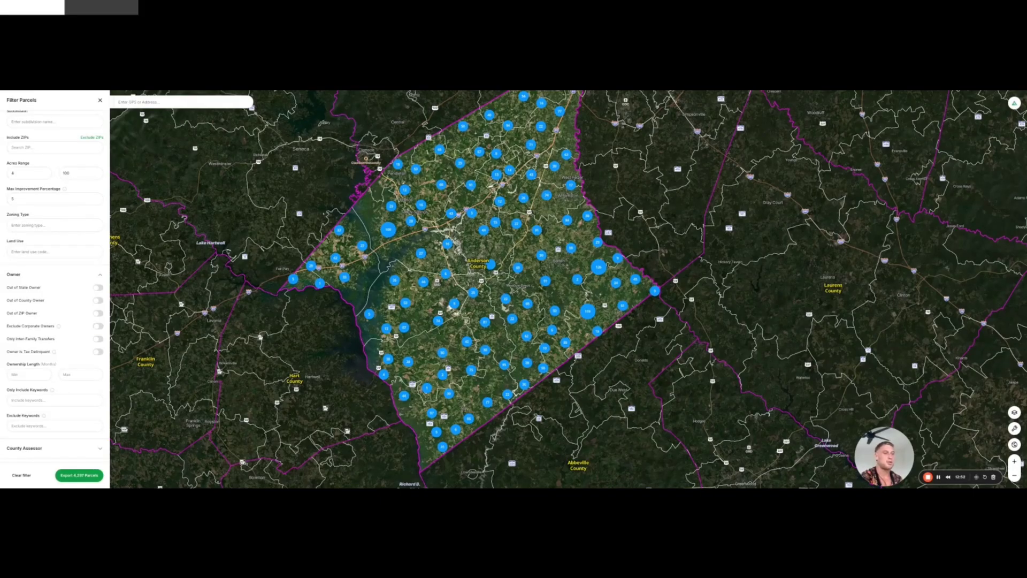
Try the Only Inter-Family Transfers and Owner is Tax Delinquent filters in turn, leaving both off.
click(98, 339)
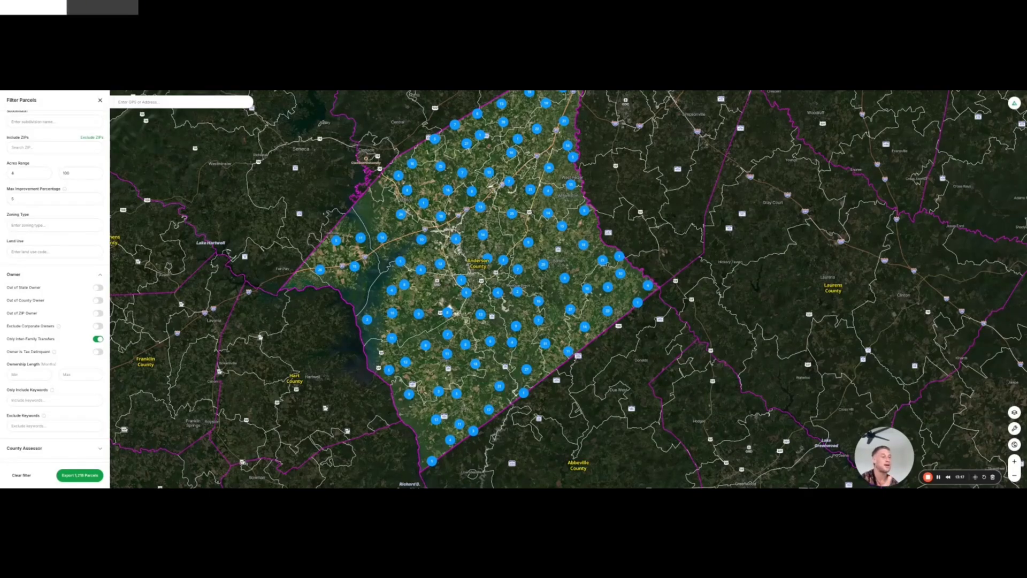
click(98, 339)
click(98, 352)
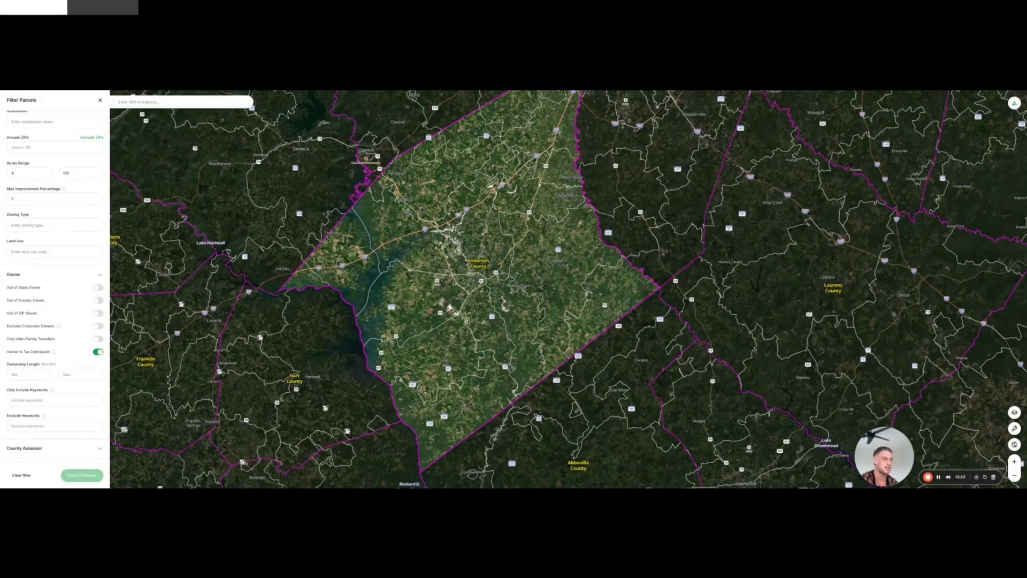
click(97, 352)
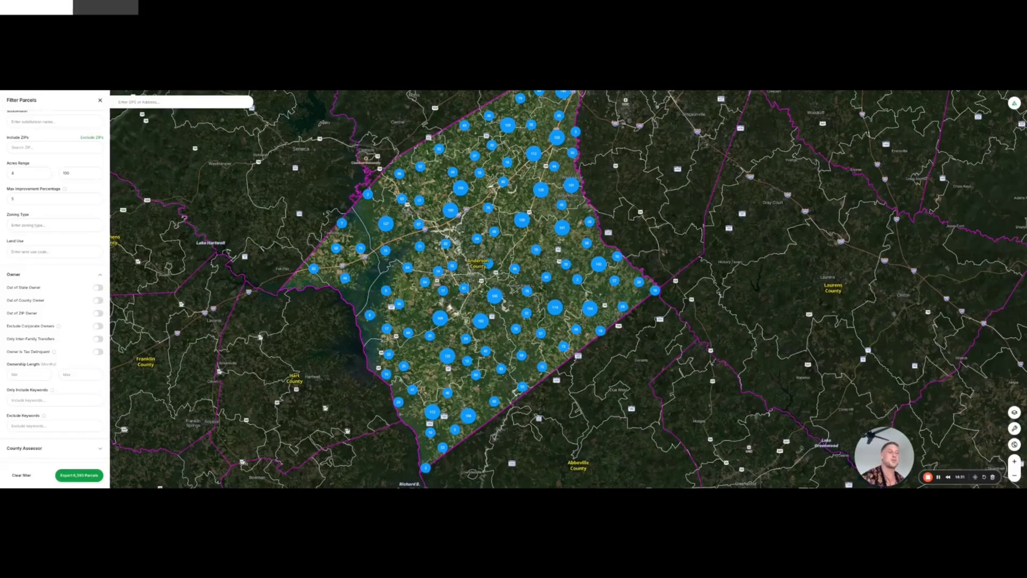
Try a minimum ownership length of 12 months, and set it to 60 months with no maximum.
scroll(26, 385, down, 1)
scroll(26, 385, down, 2)
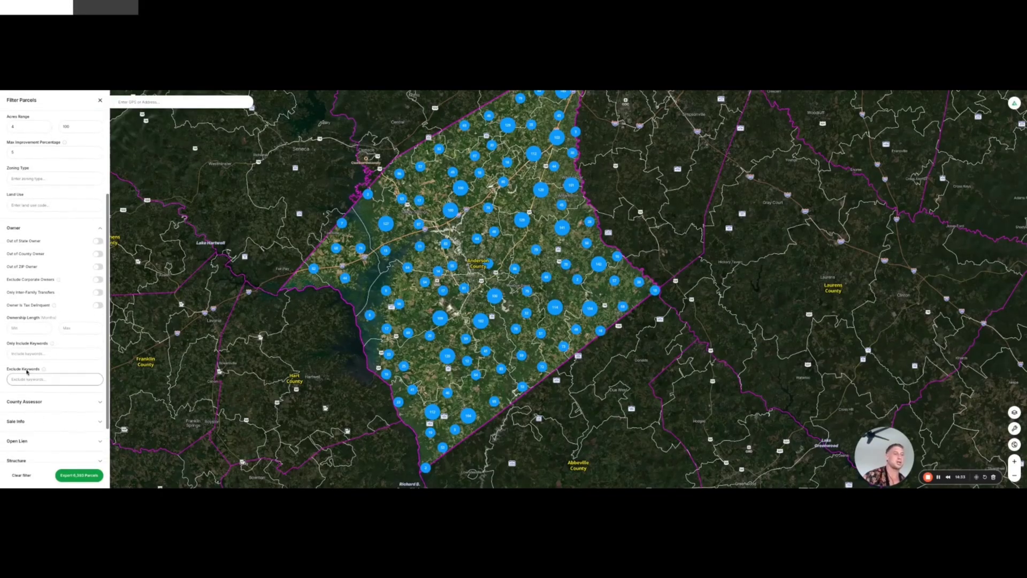
click(28, 327)
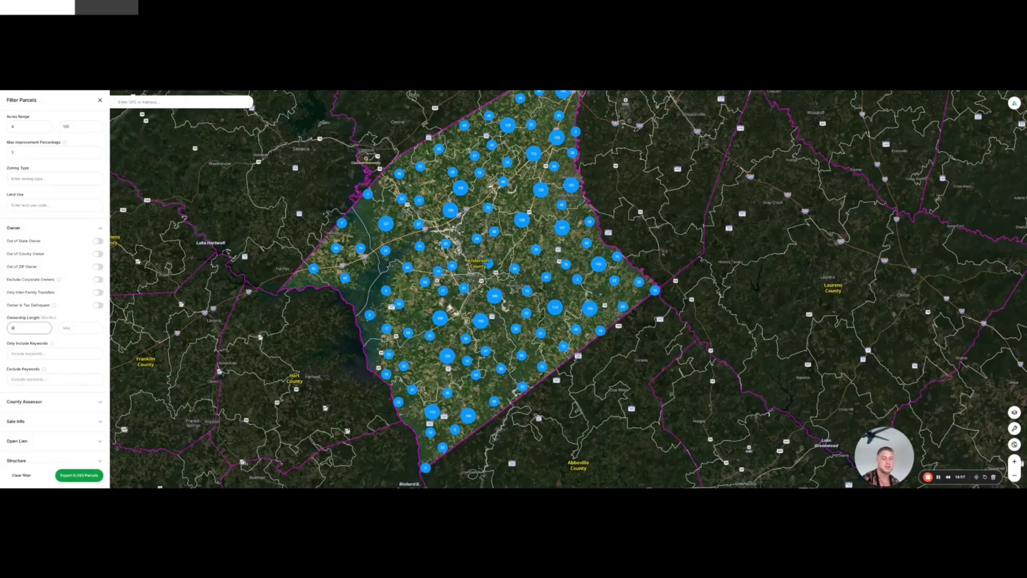
text(0)
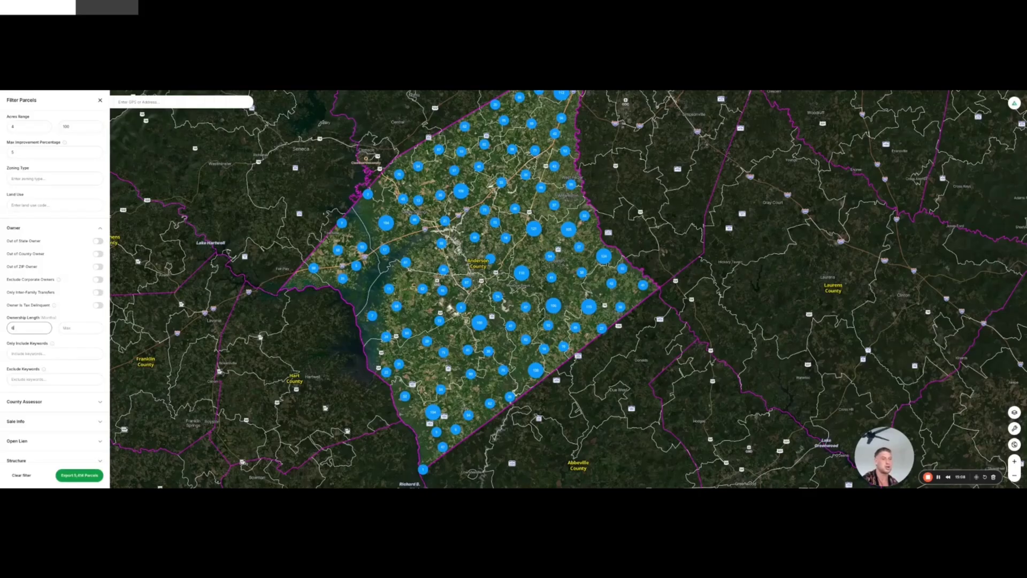
text(12)
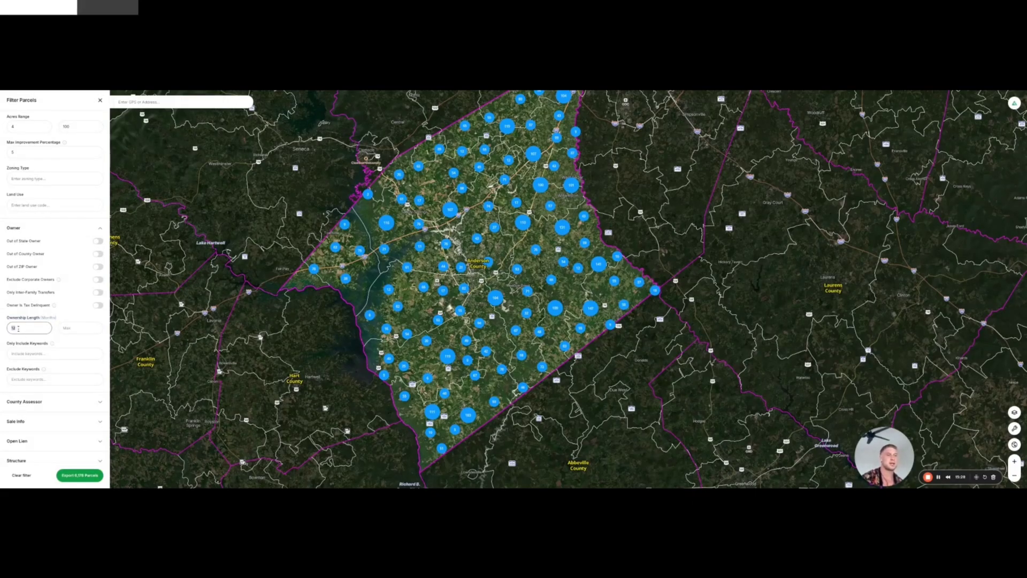
text(0)
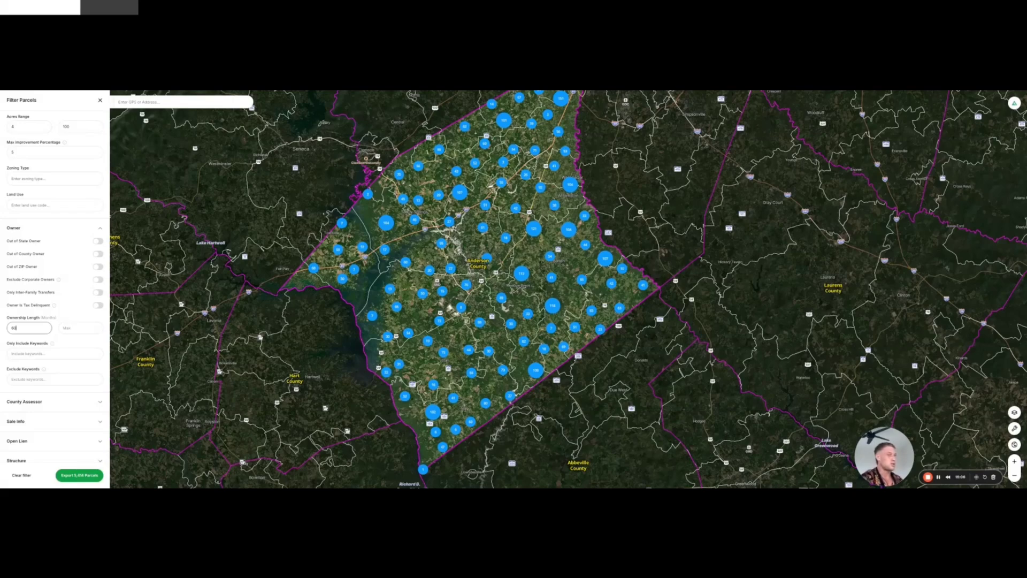
drag(57, 319, 58, 321)
click(65, 320)
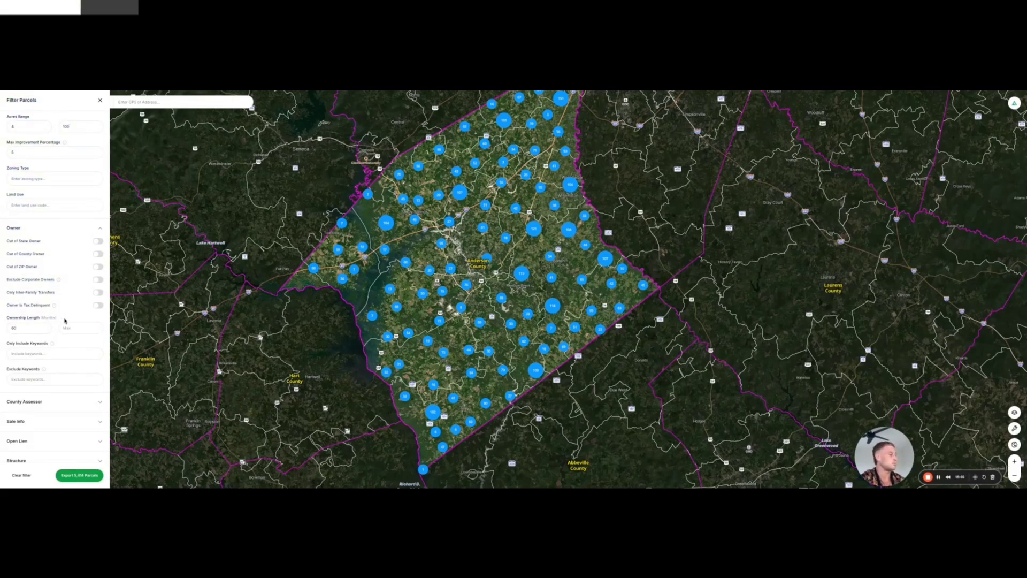
click(81, 324)
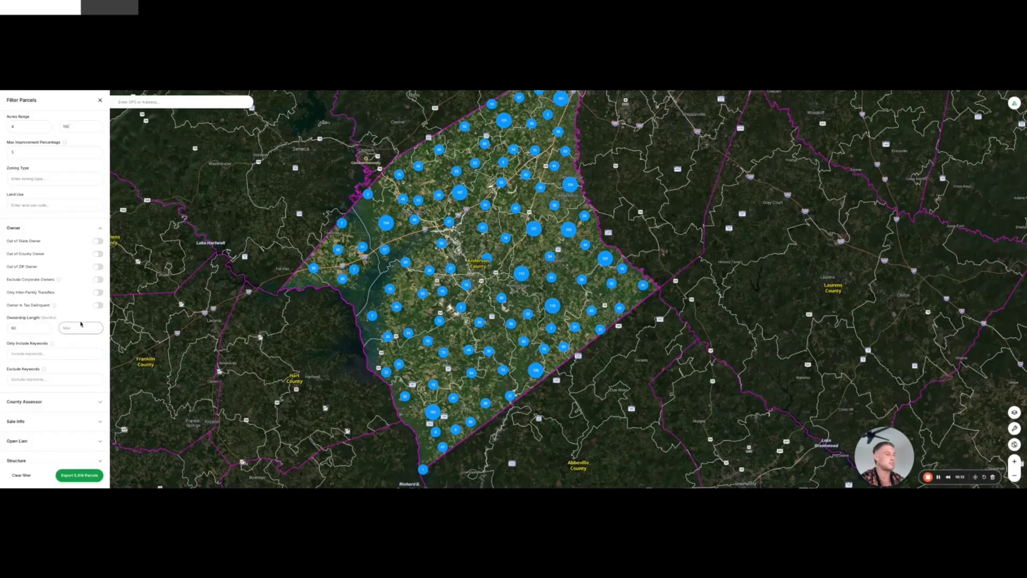
click(18, 325)
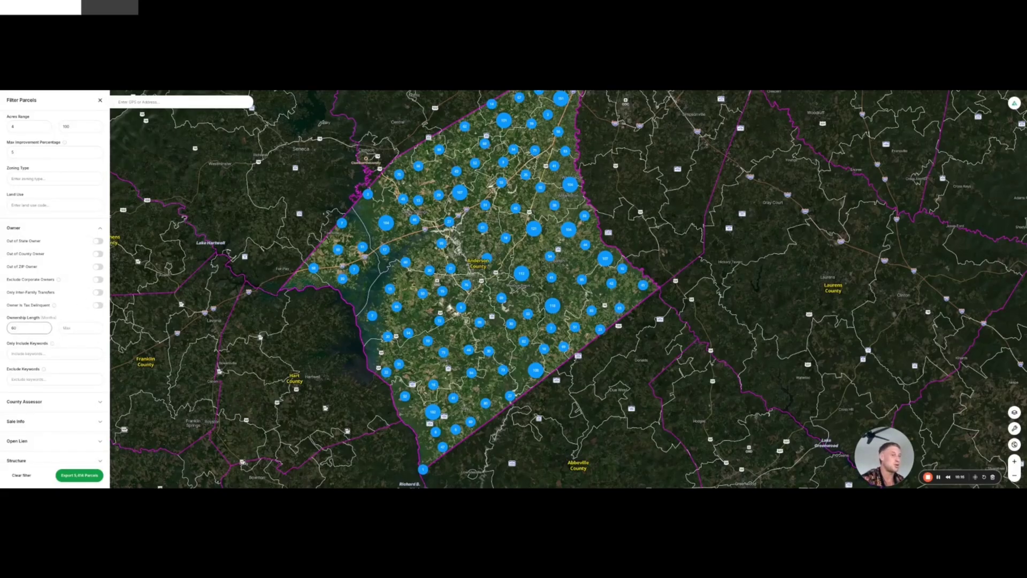
click(35, 303)
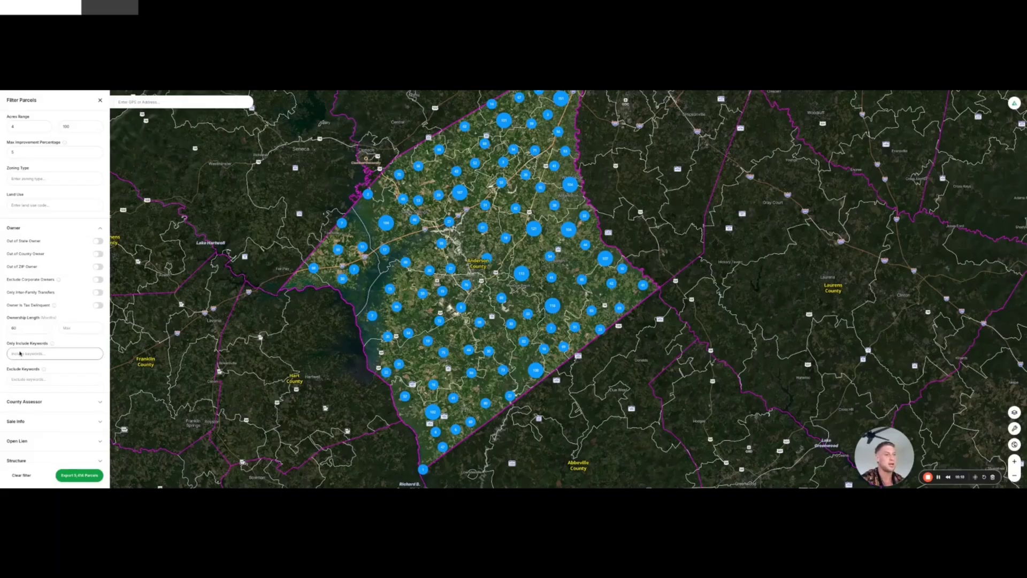
Add BLM and Anderson County to the excluded owner keywords.
scroll(43, 369, down, 1)
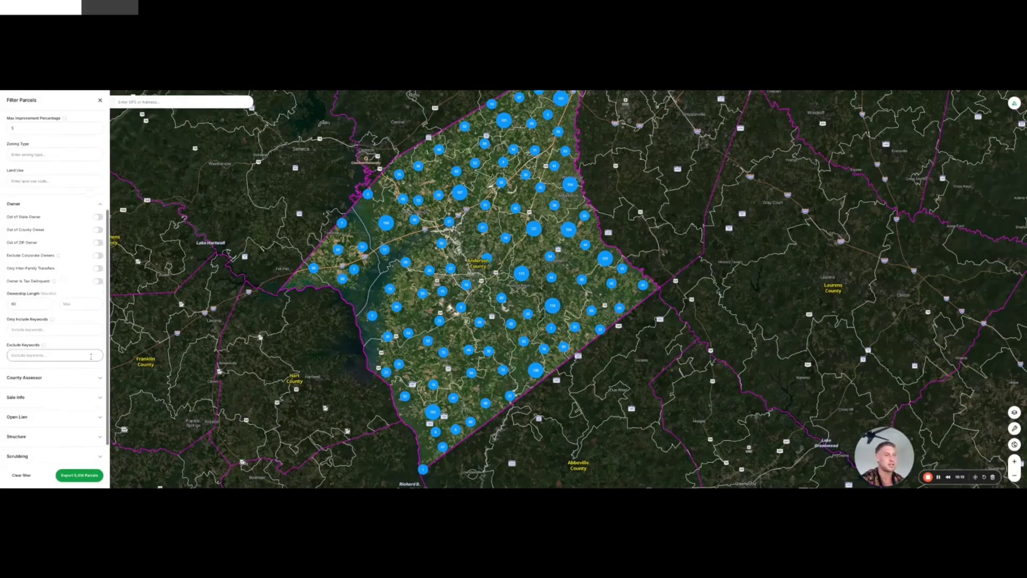
click(39, 356)
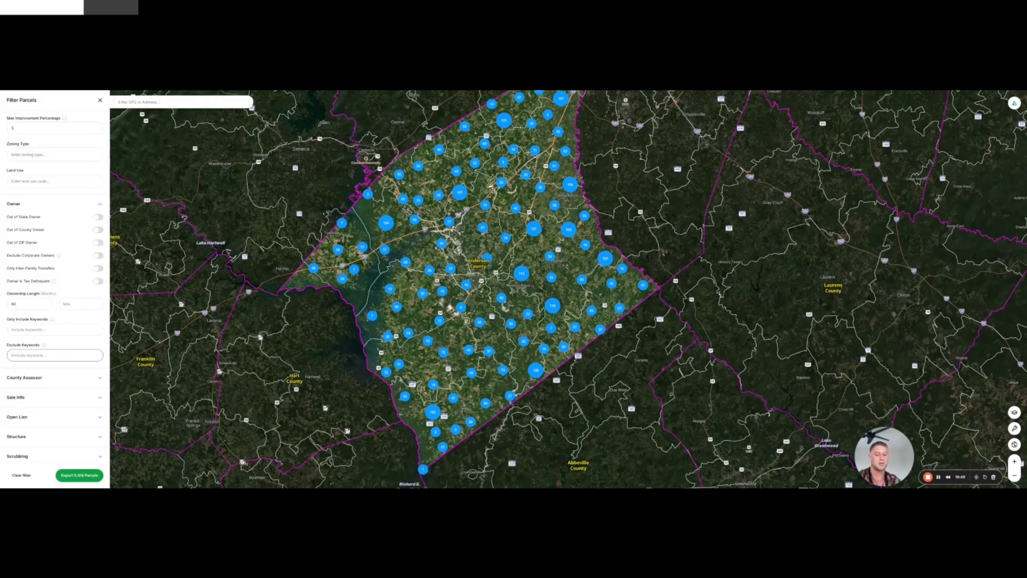
text(BLM)
key(Return)
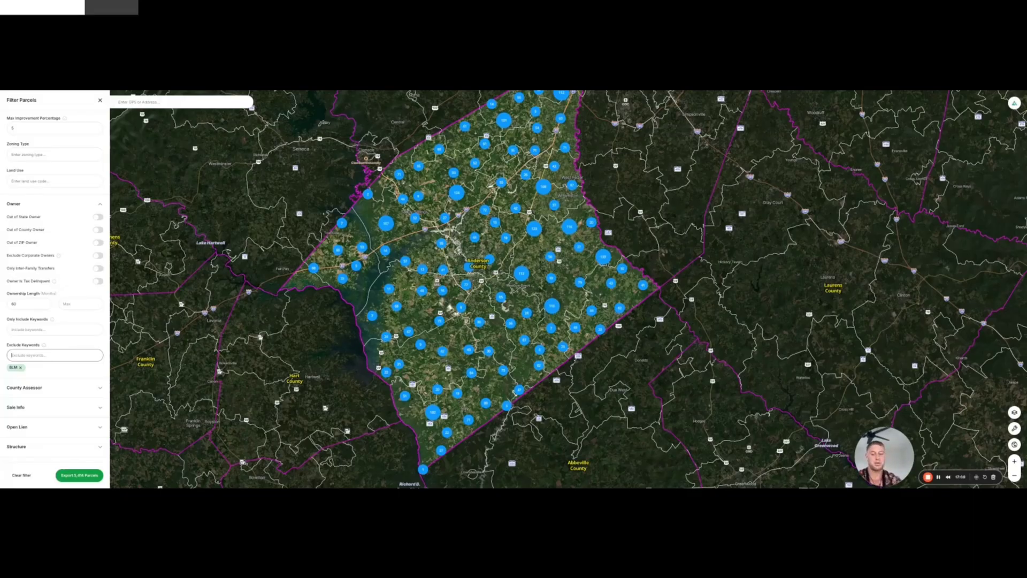
text(Anderson County)
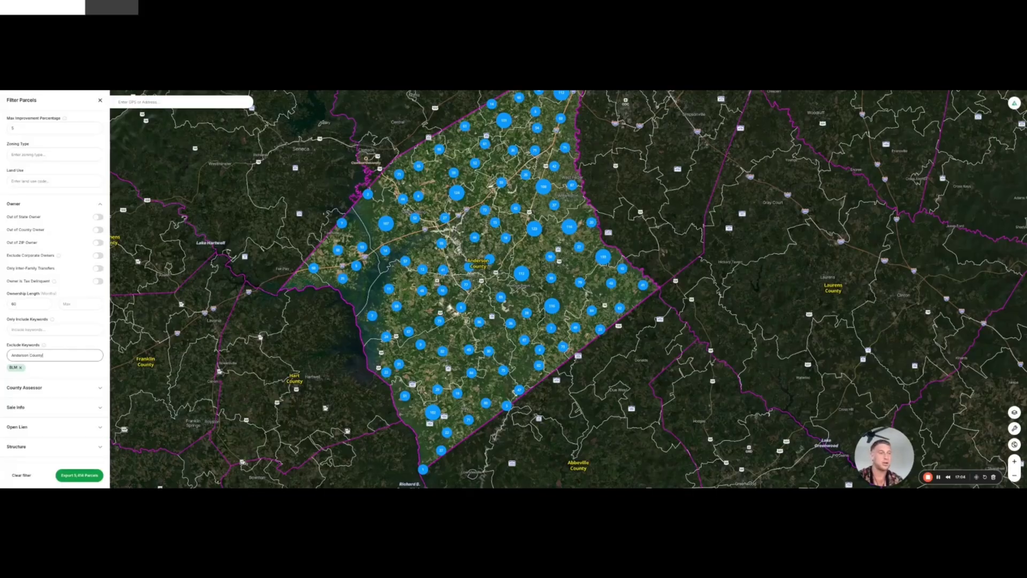
key(Return)
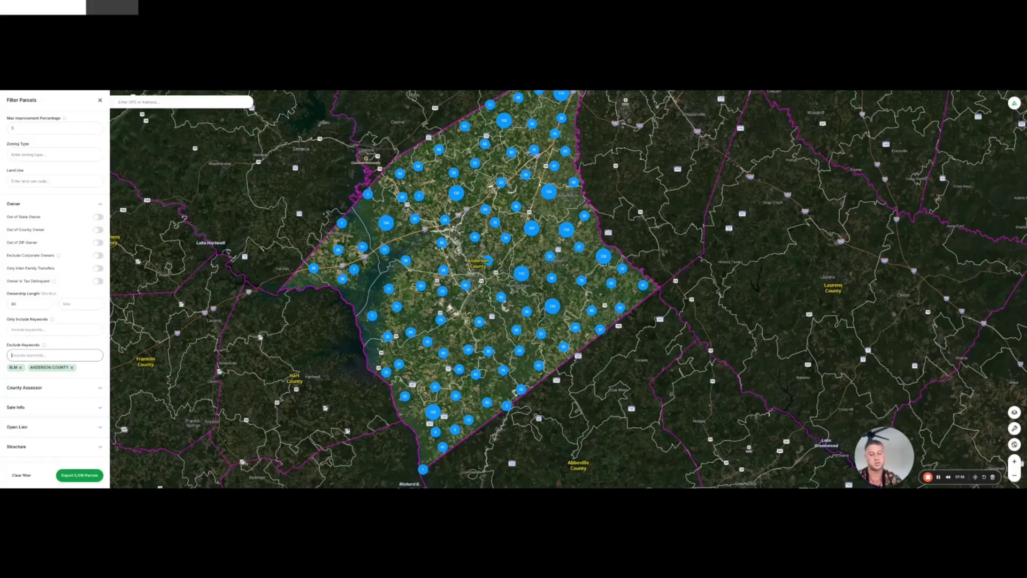
Add GOV and Natural Gas to the excluded owner keywords.
text(GOV)
key(Return)
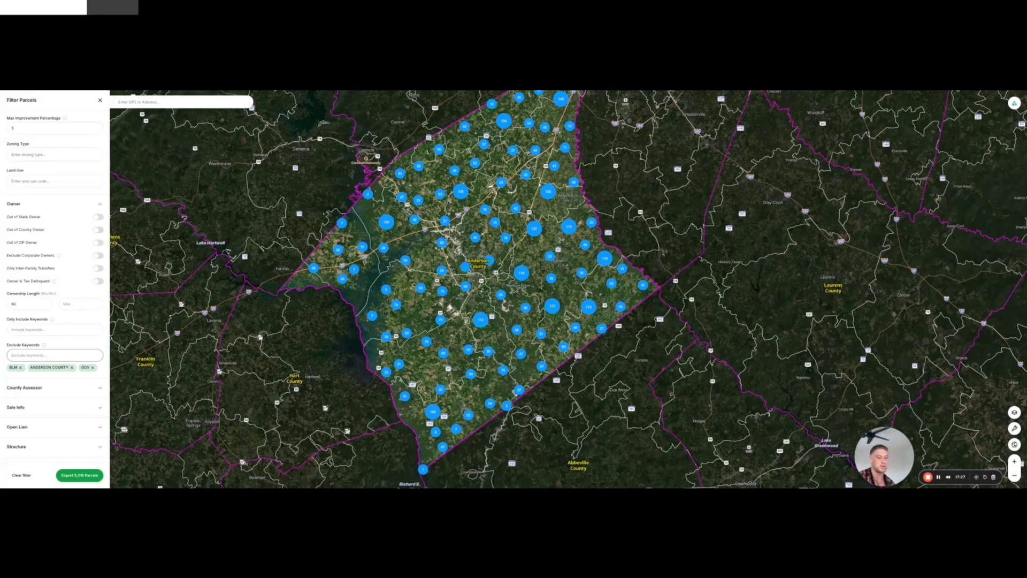
text(NA)
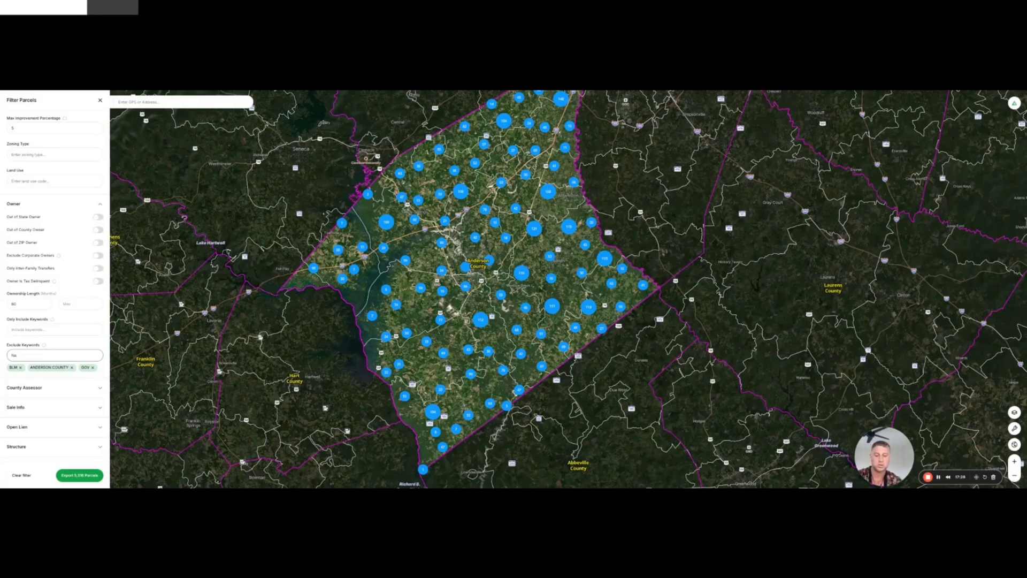
text(tural Gas)
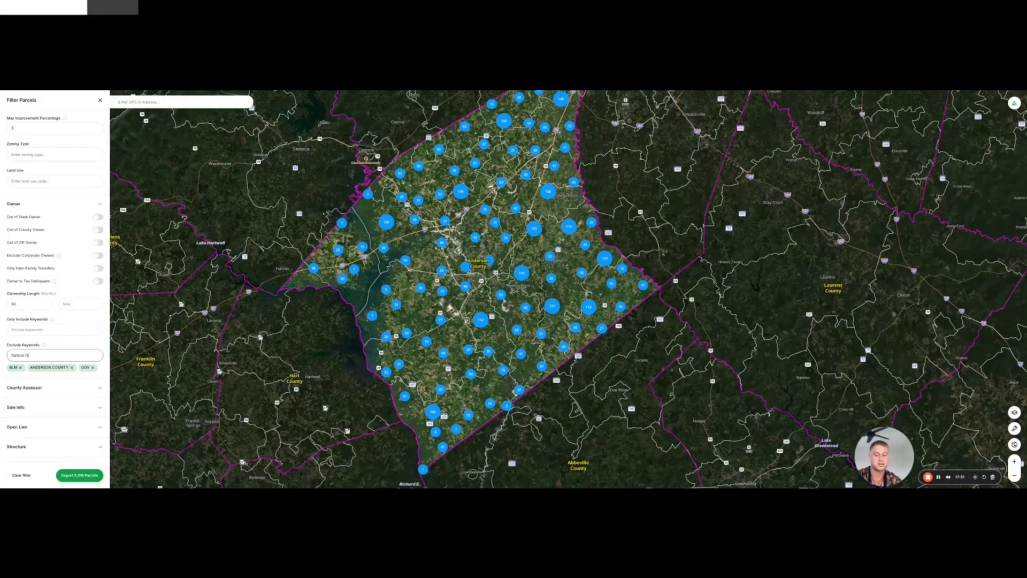
key(Return)
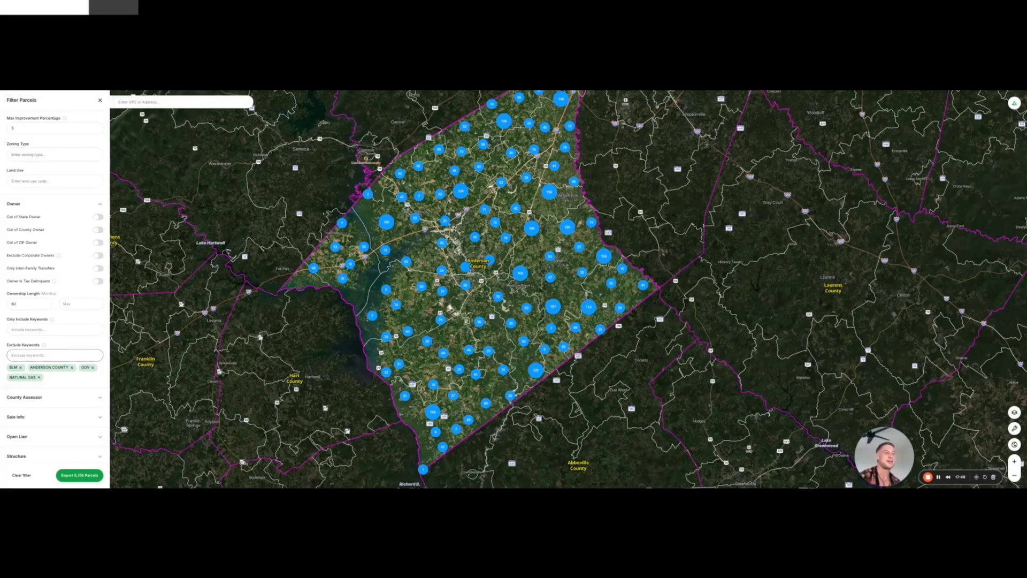
Expand the County Assessor filters and review the value fields alongside the acreage range without changing any.
scroll(40, 390, down, 2)
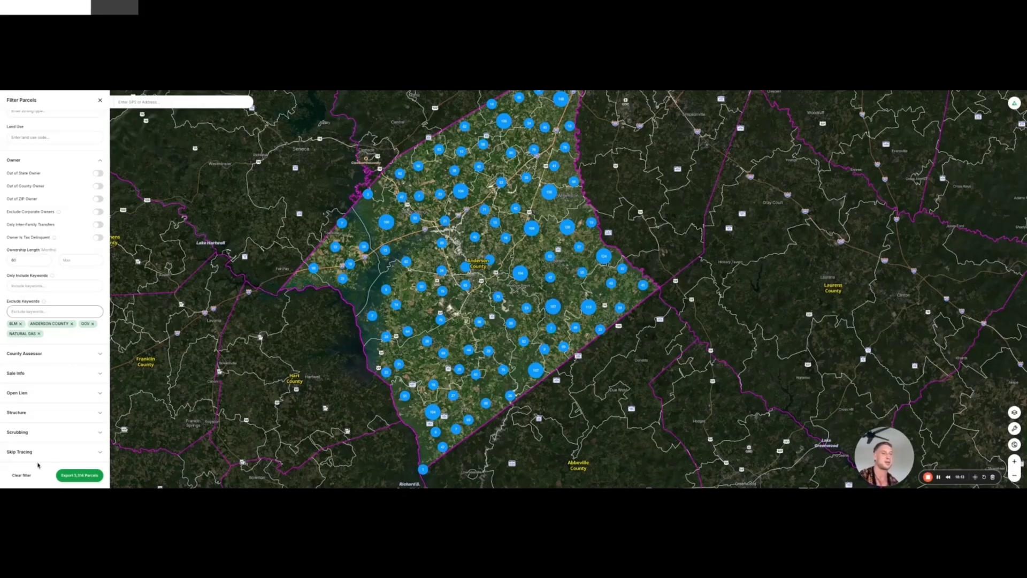
click(27, 355)
scroll(27, 357, down, 3)
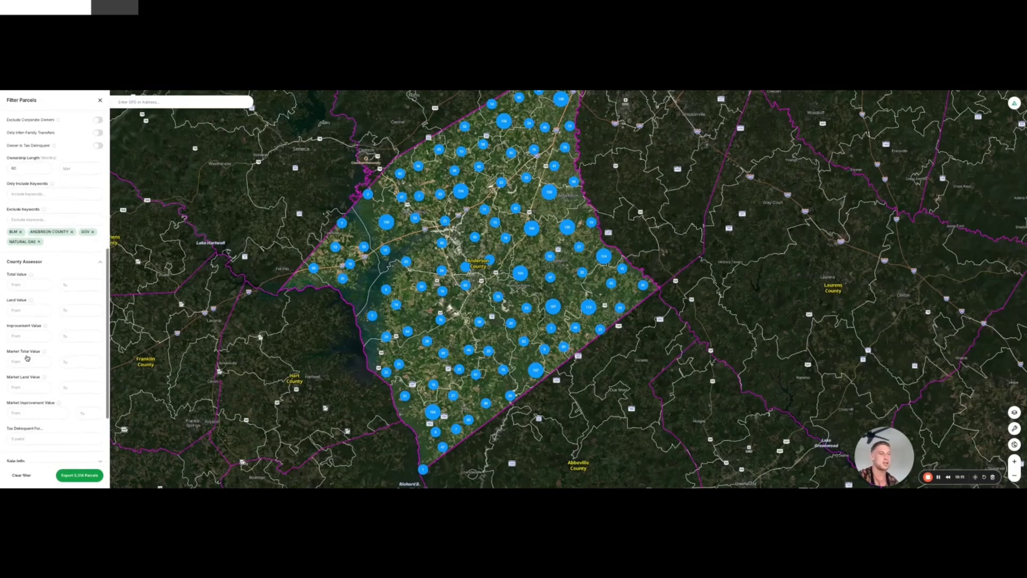
scroll(60, 282, up, 7)
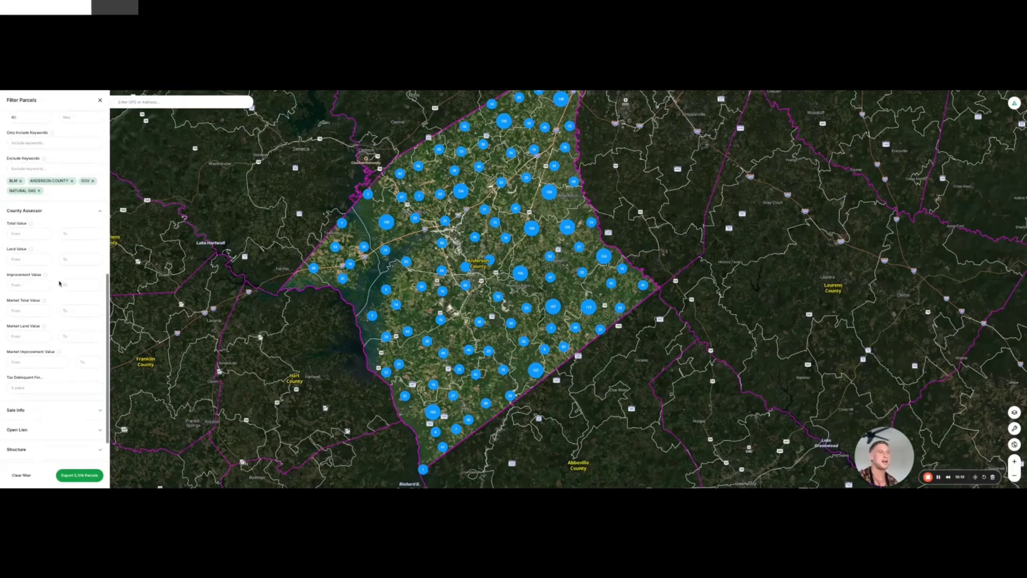
click(70, 235)
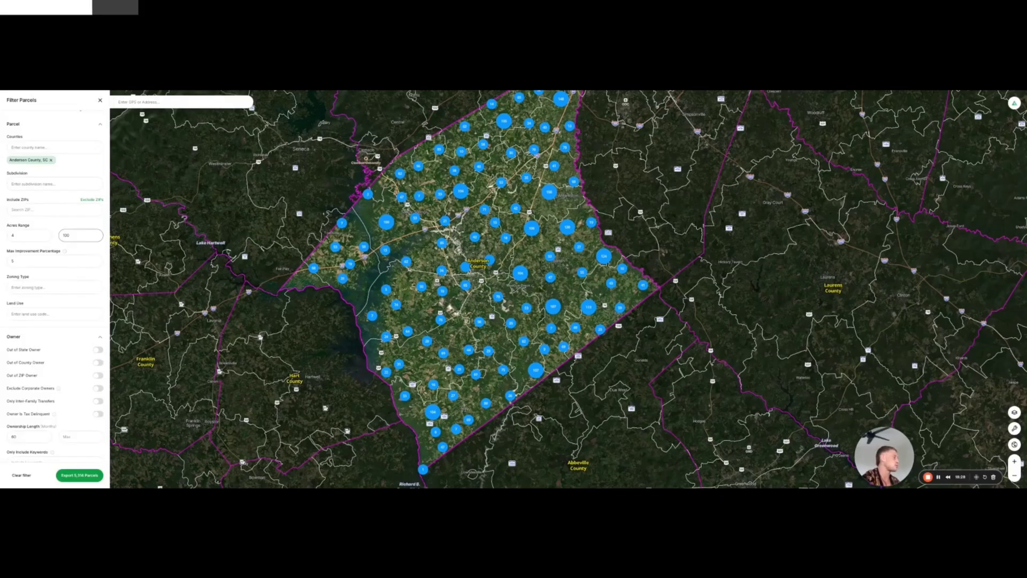
scroll(77, 365, down, 5)
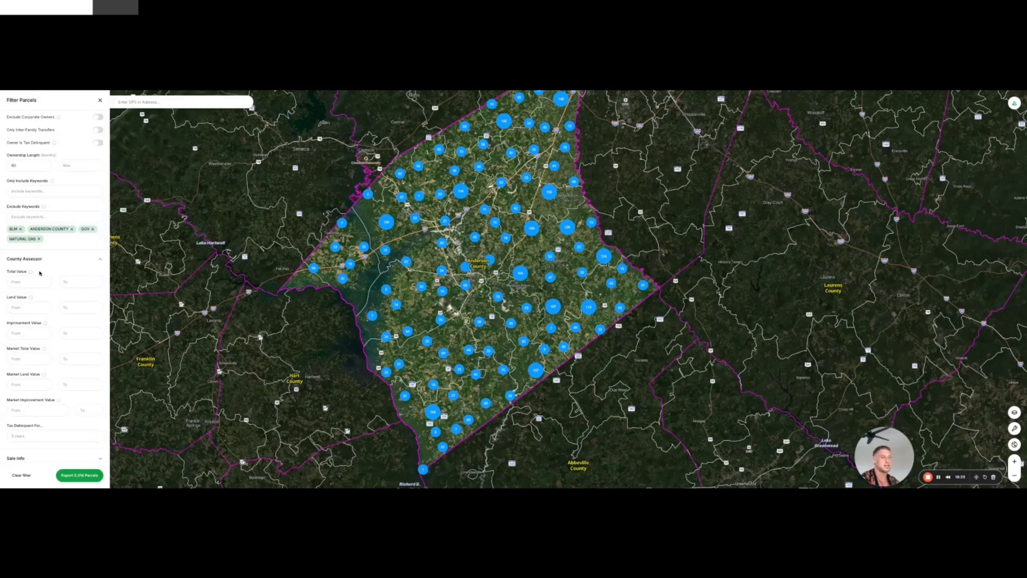
scroll(64, 296, down, 1)
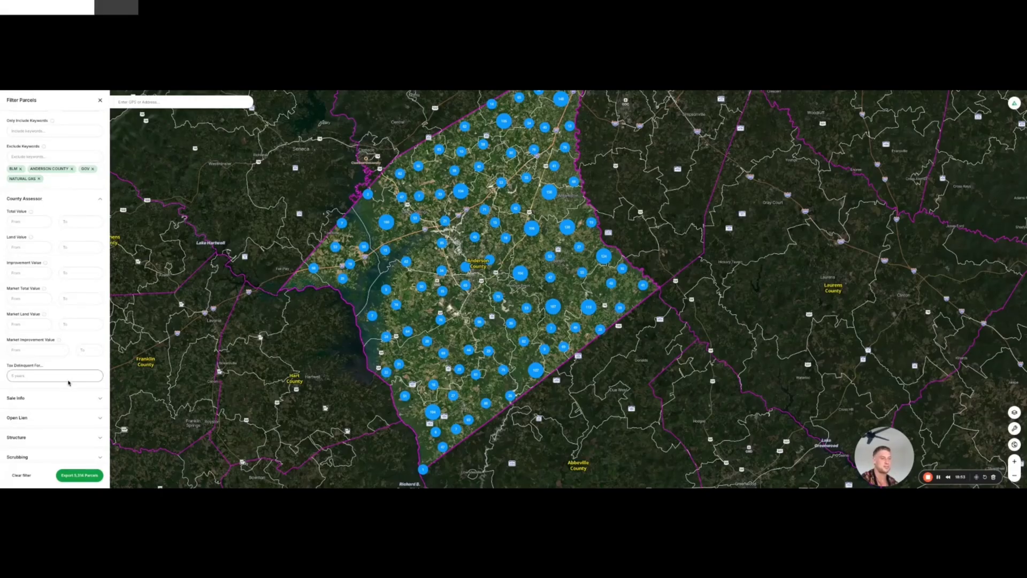
Expand the Sale Info filters, try Quit Claim Deed as the transaction deed type, and remove it.
click(64, 398)
scroll(63, 402, down, 3)
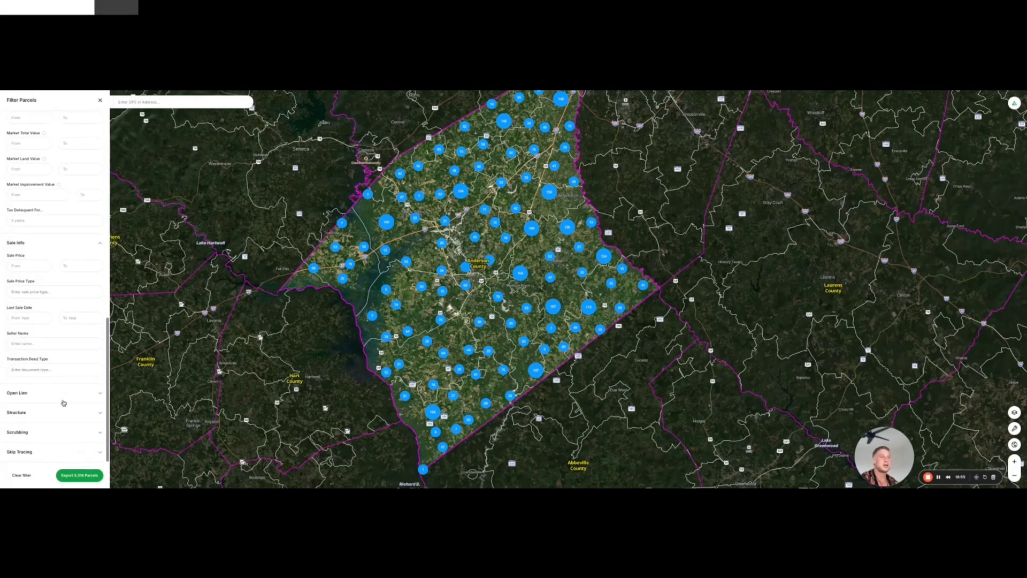
click(49, 368)
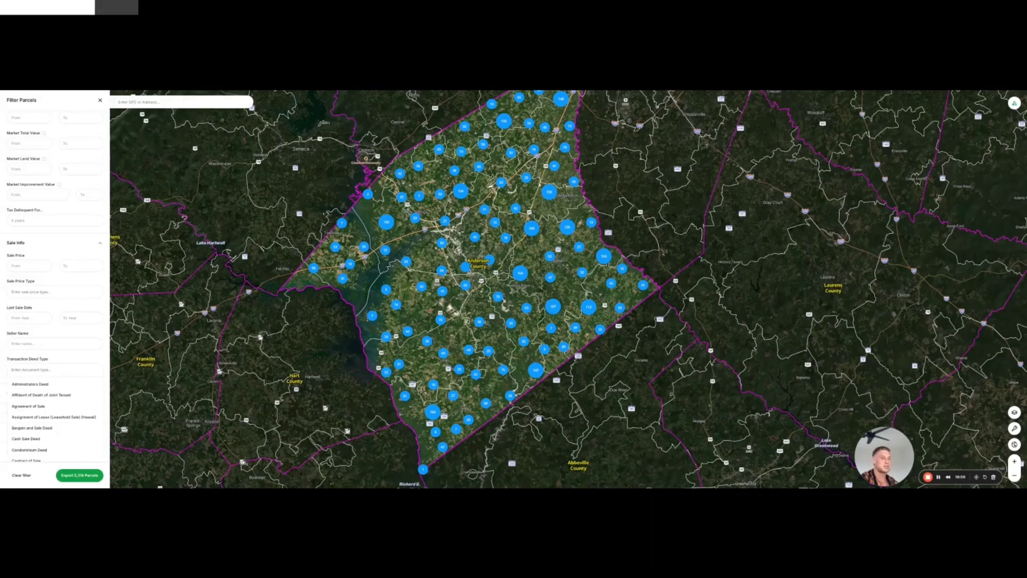
scroll(49, 436, down, 5)
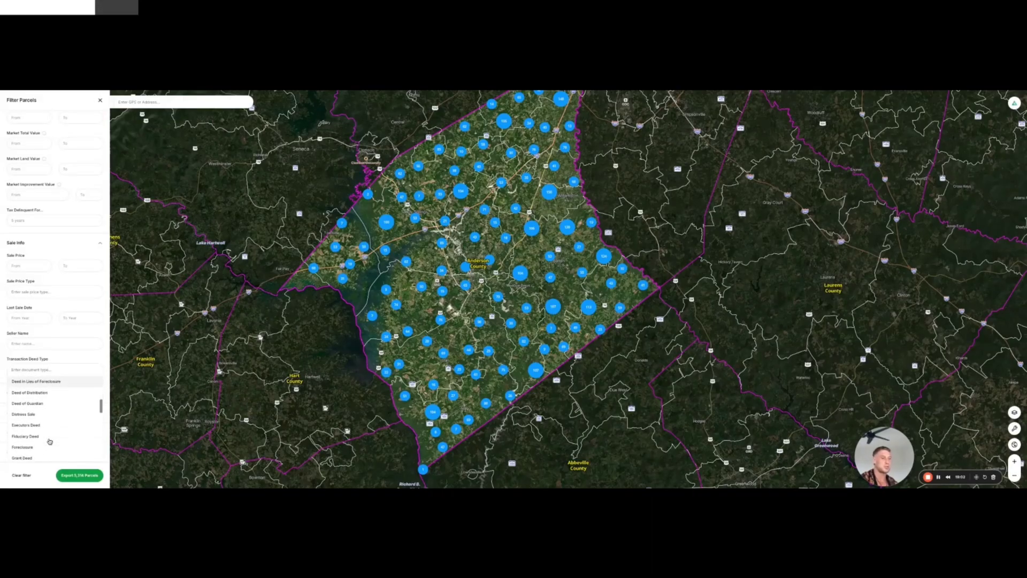
scroll(49, 441, down, 5)
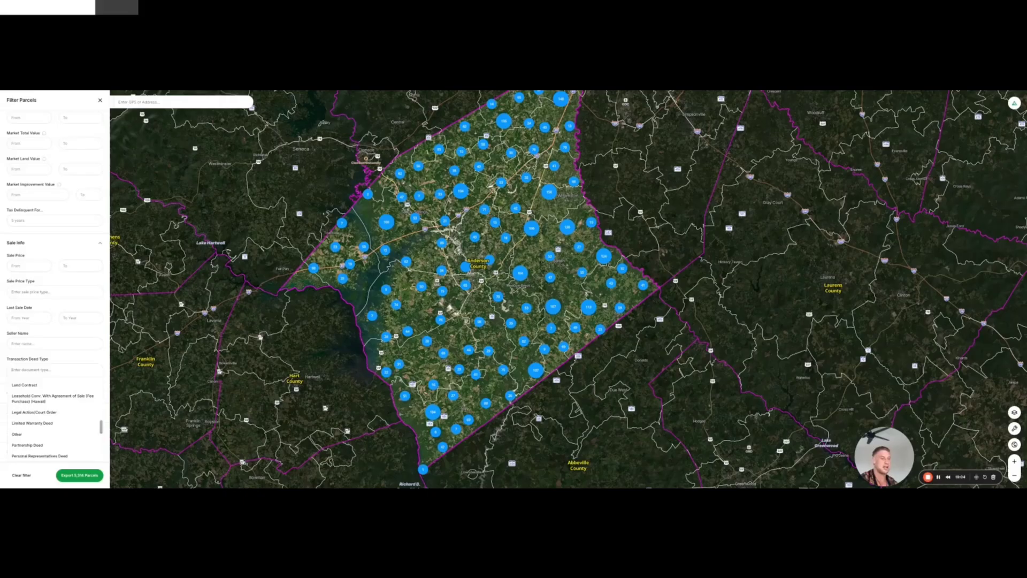
scroll(54, 422, down, 5)
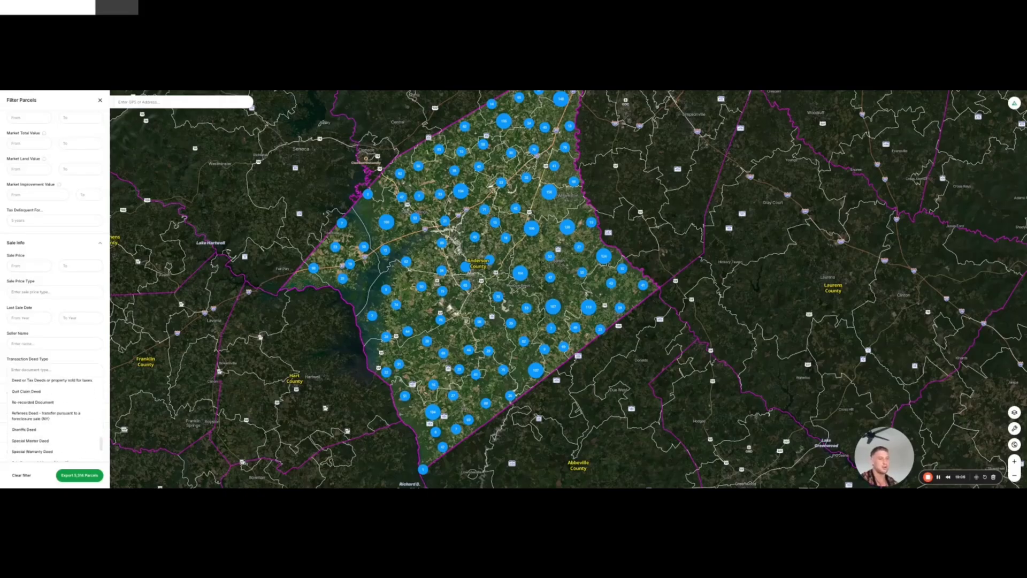
click(33, 394)
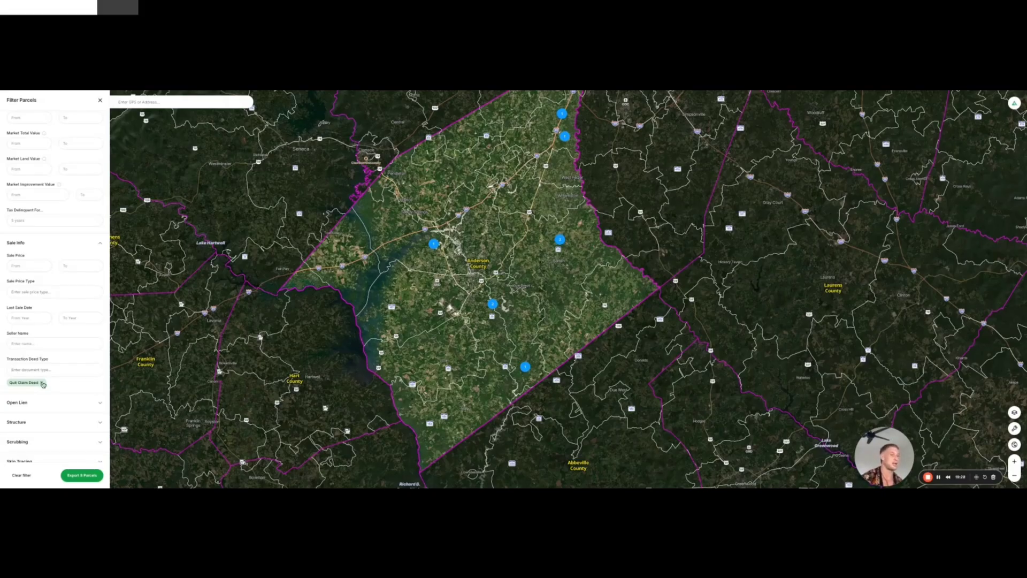
click(43, 384)
Try Transfer on Death Deed as the transaction deed type and remove it.
click(38, 374)
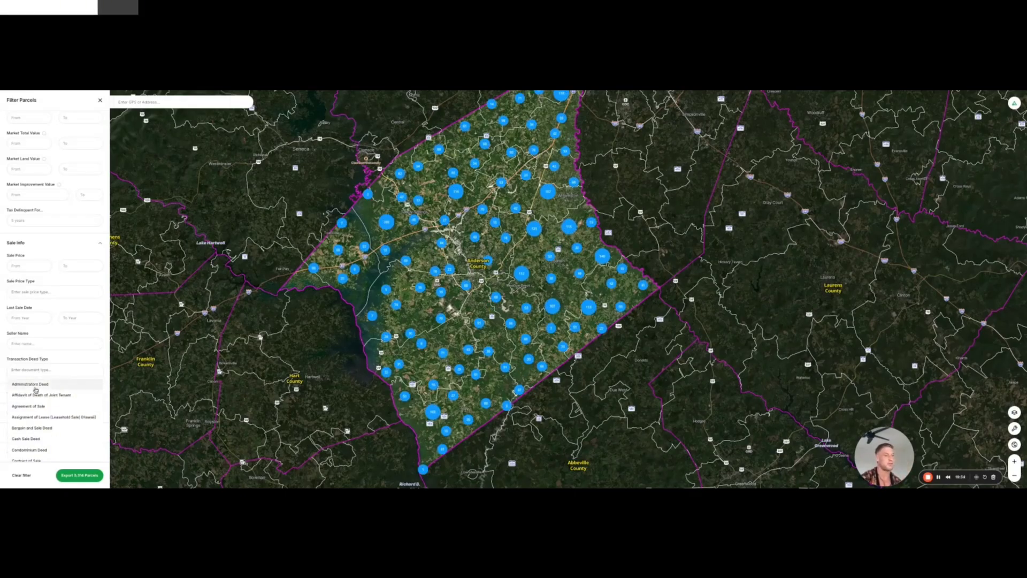
scroll(29, 412, down, 3)
scroll(29, 415, down, 5)
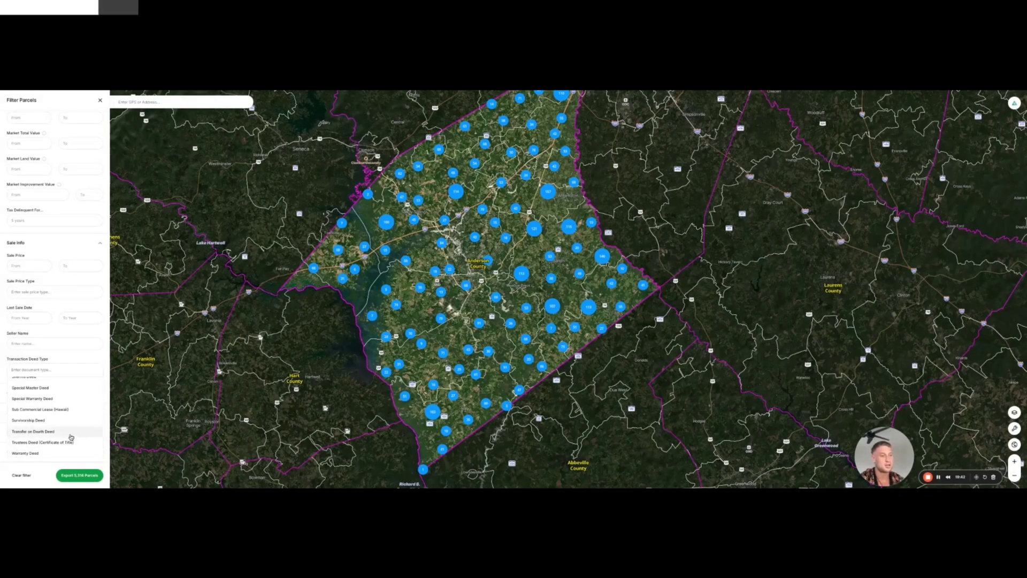
click(71, 431)
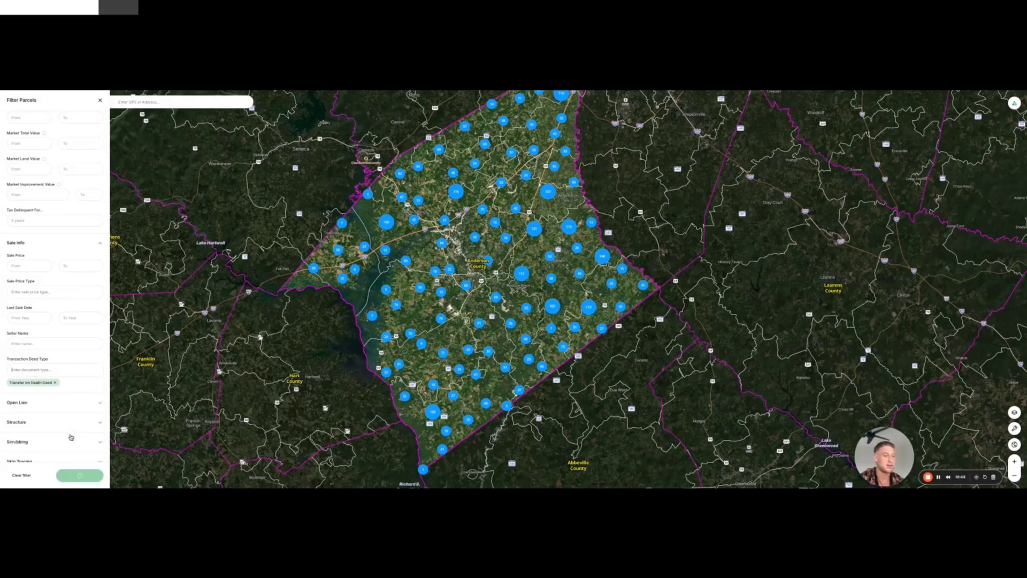
click(55, 383)
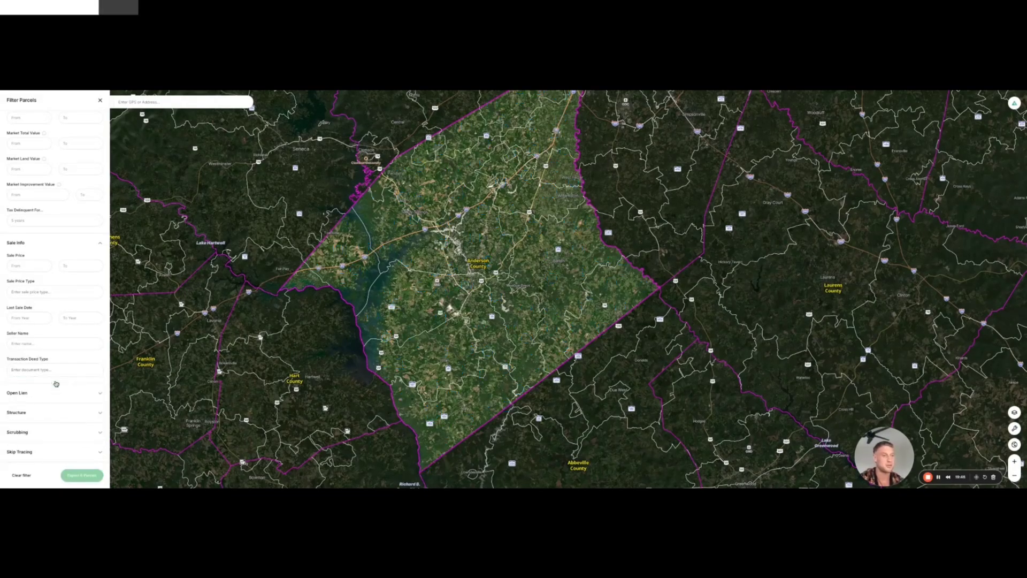
Look through the available transaction deed types and the other Sale Info filters without selecting any.
click(55, 383)
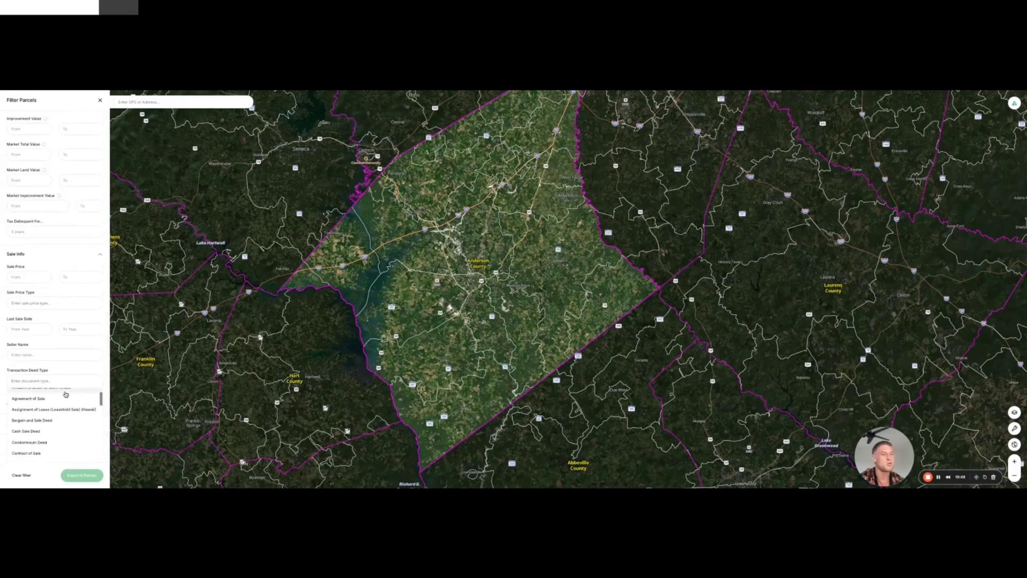
scroll(71, 441, down, 3)
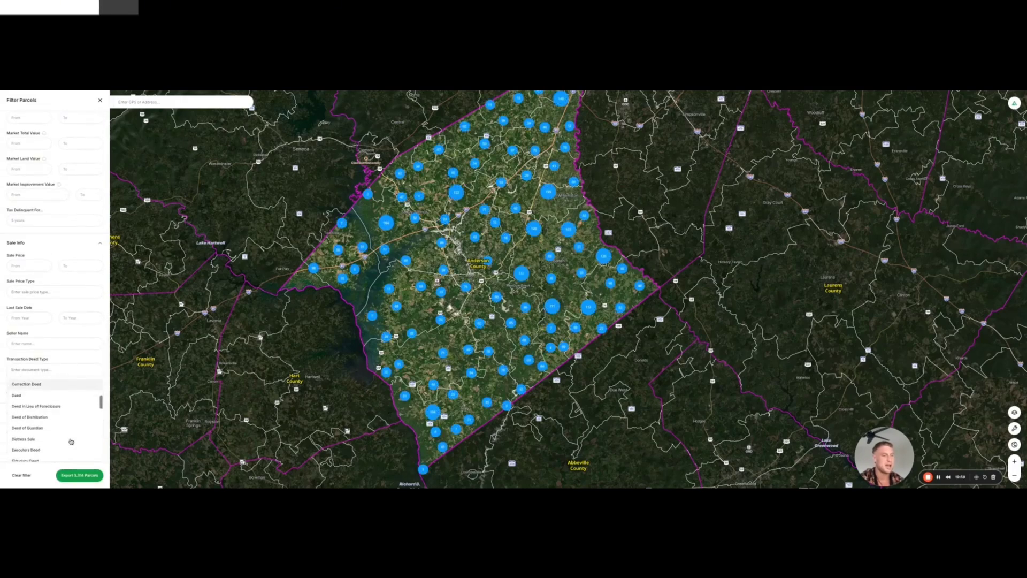
scroll(71, 441, down, 5)
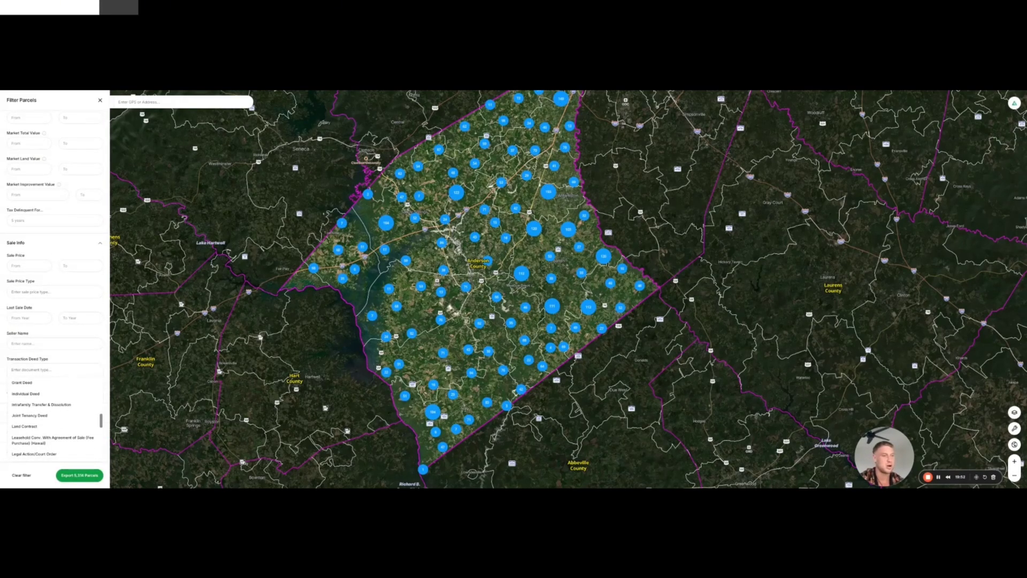
scroll(62, 416, down, 5)
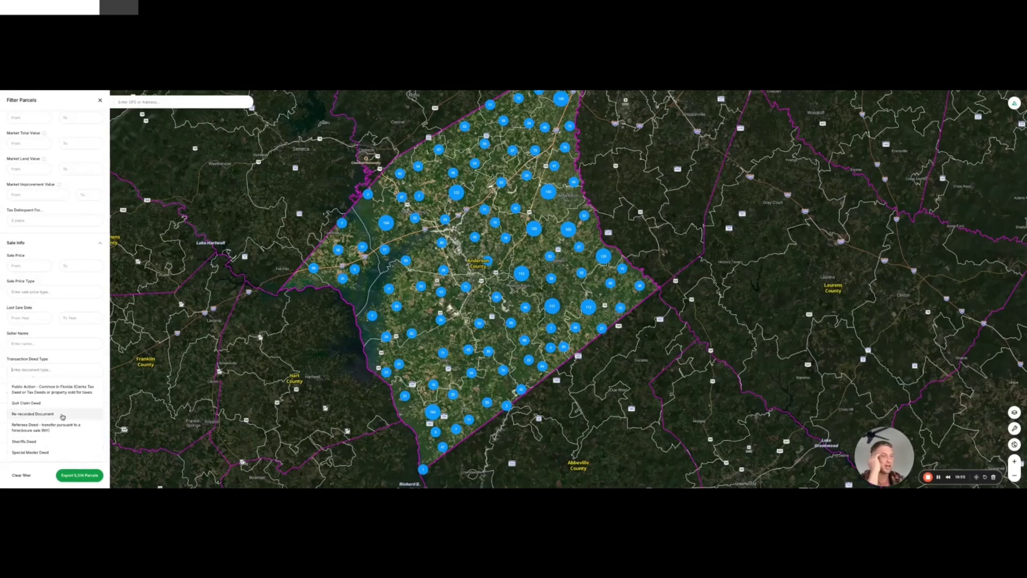
scroll(62, 417, down, 1)
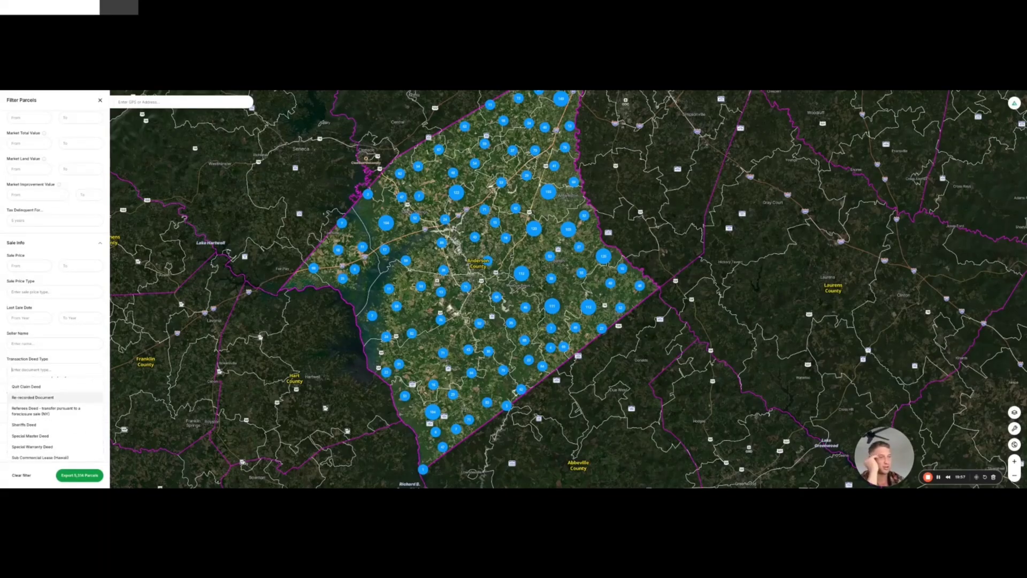
scroll(62, 417, down, 3)
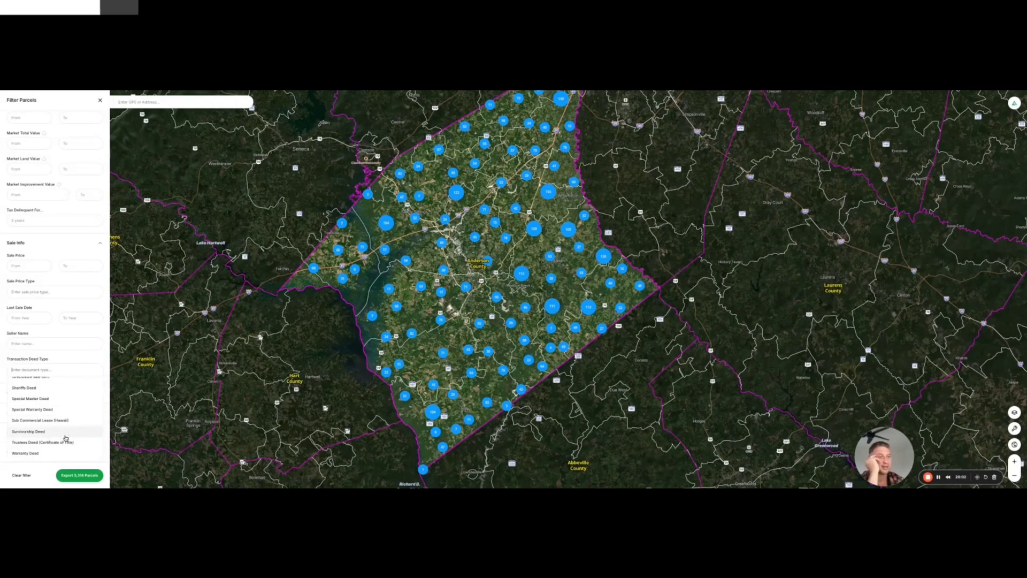
click(77, 336)
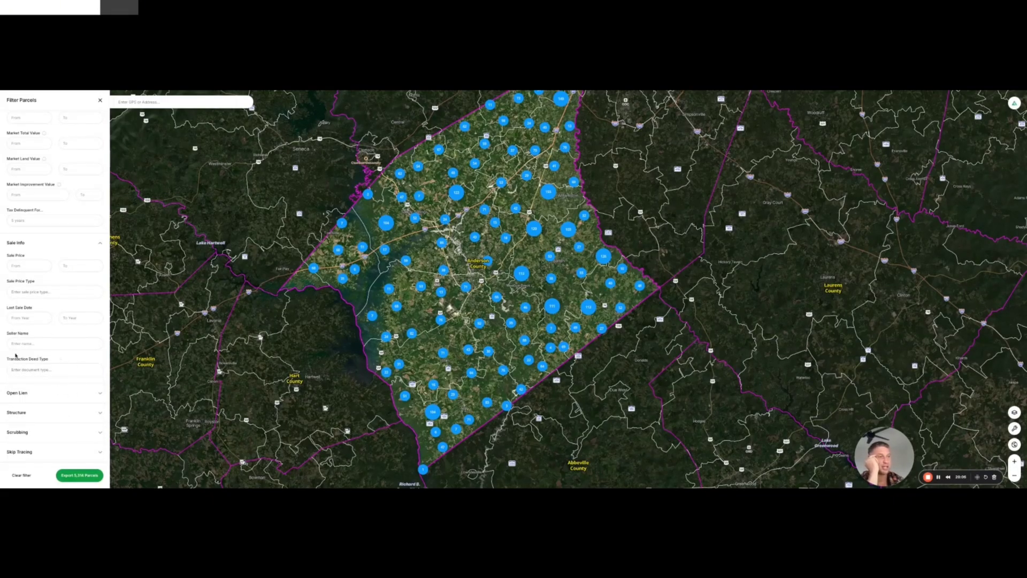
scroll(64, 351, up, 1)
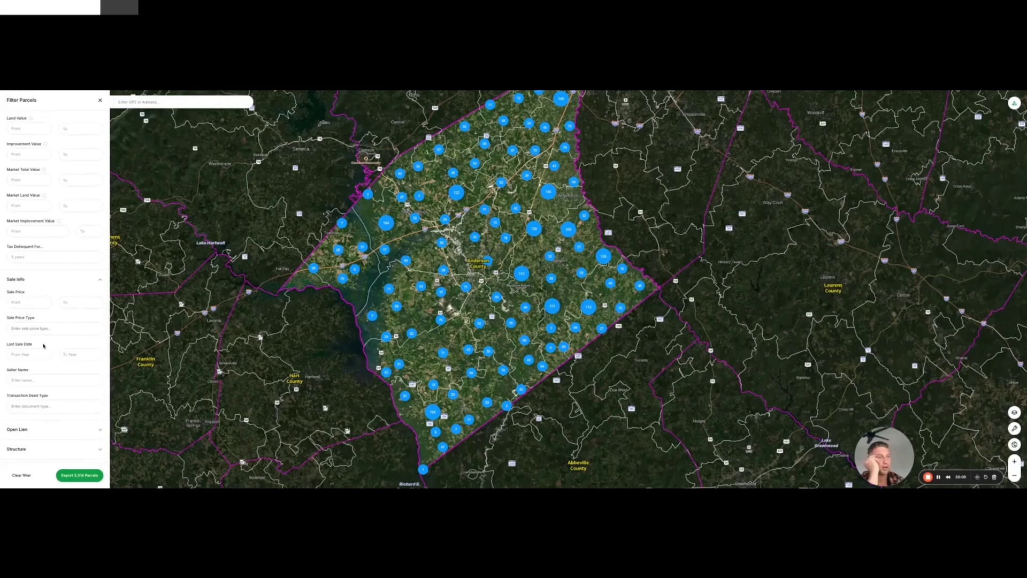
scroll(64, 341, down, 1)
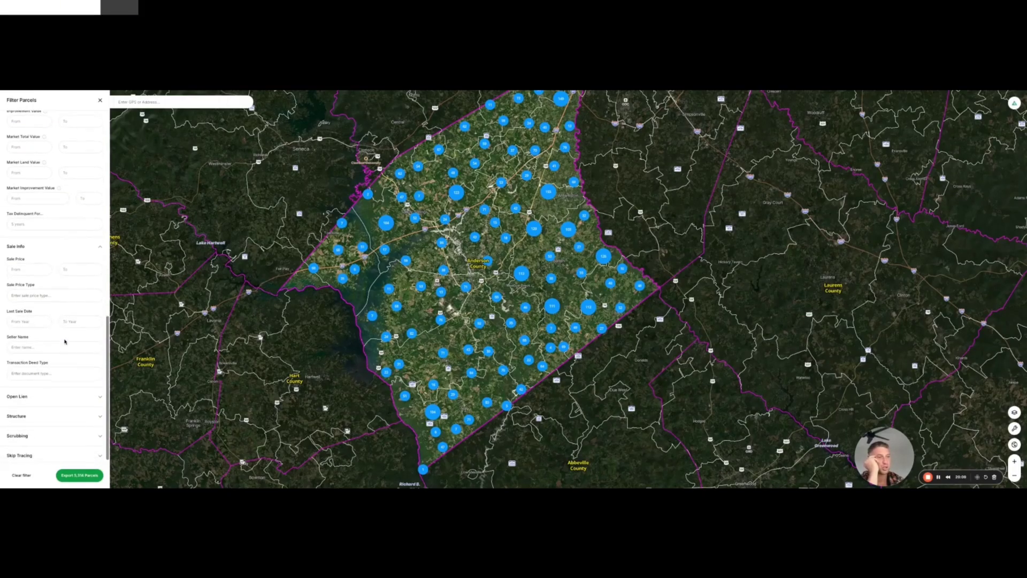
Expand the Open Lien and Structure filters, and set the maximum total structure square feet to 1000.
click(74, 401)
scroll(72, 404, down, 4)
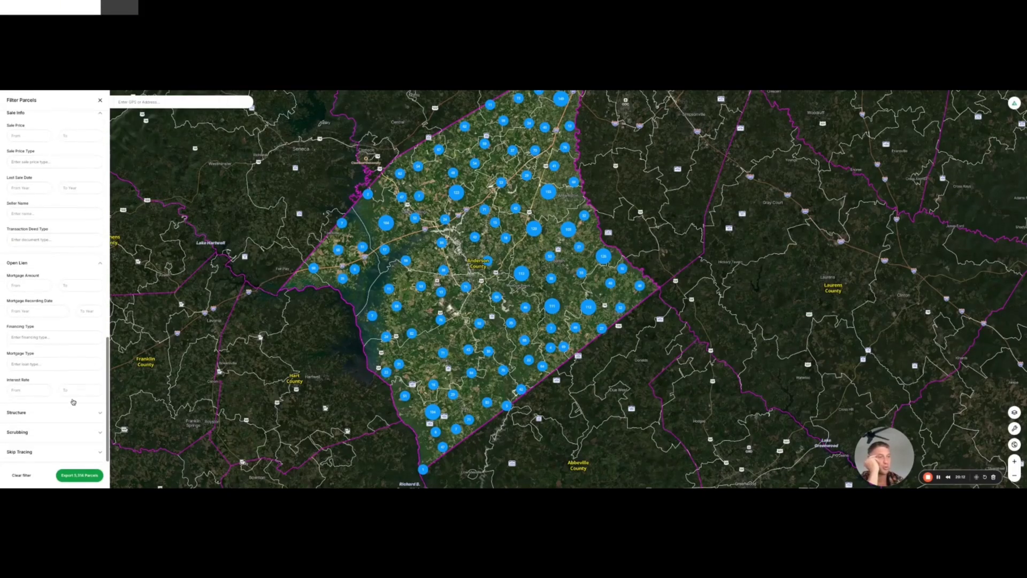
click(75, 410)
scroll(75, 411, down, 2)
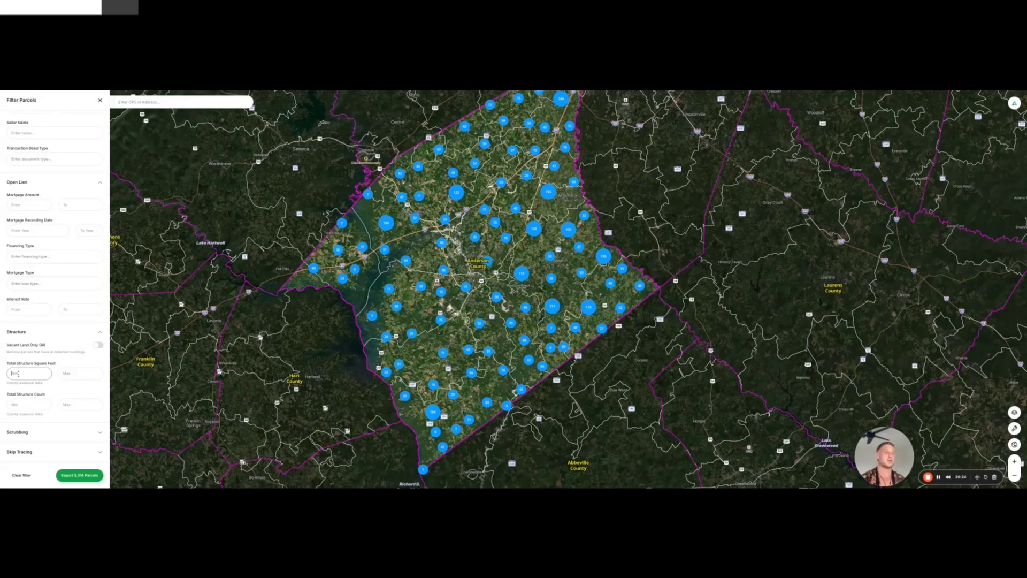
click(73, 374)
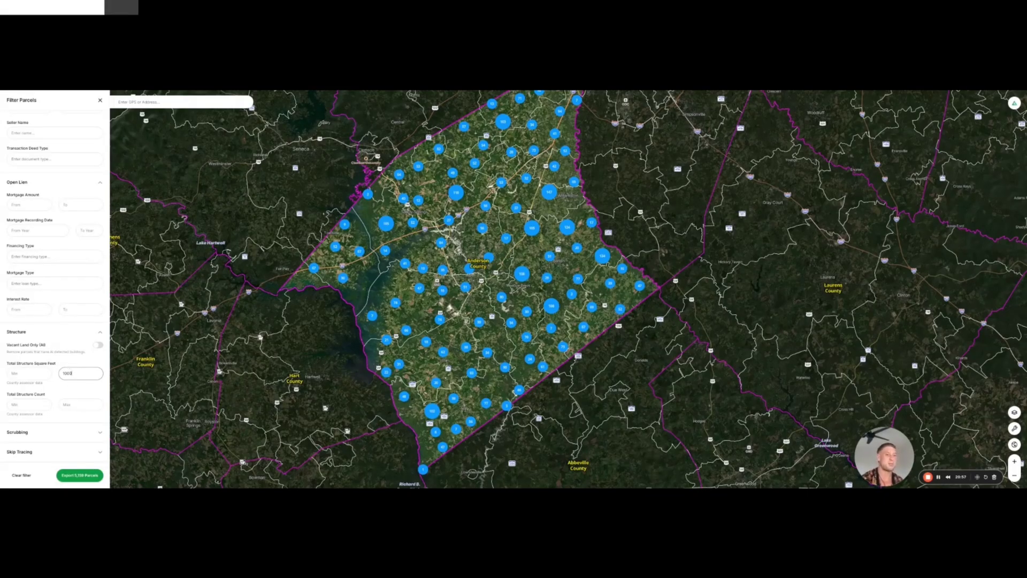
Expand the Scrubbing filters and turn on removal of HOA and land-locked parcels and deduplication of owners.
click(61, 431)
scroll(62, 434, down, 3)
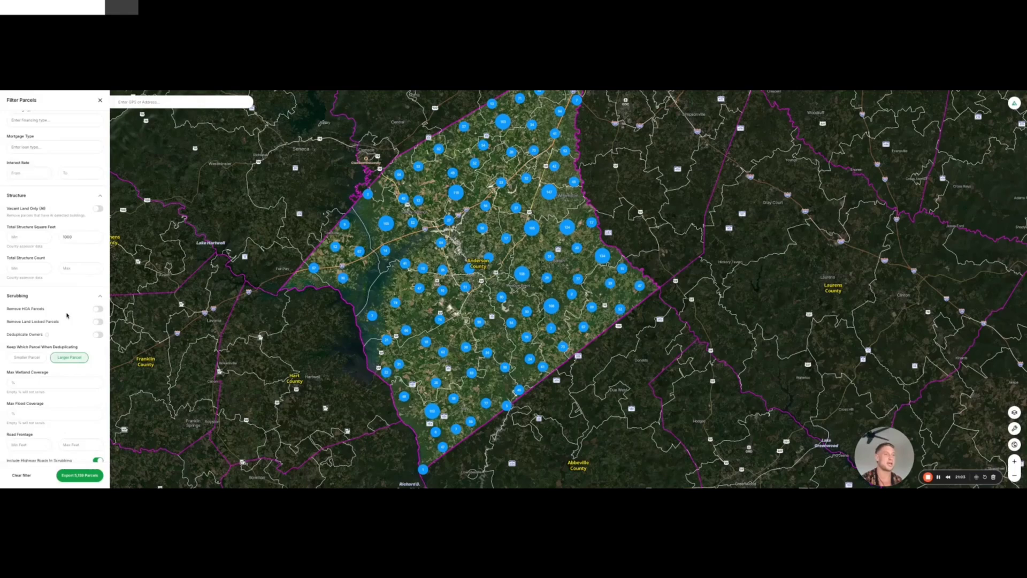
scroll(49, 309, down, 1)
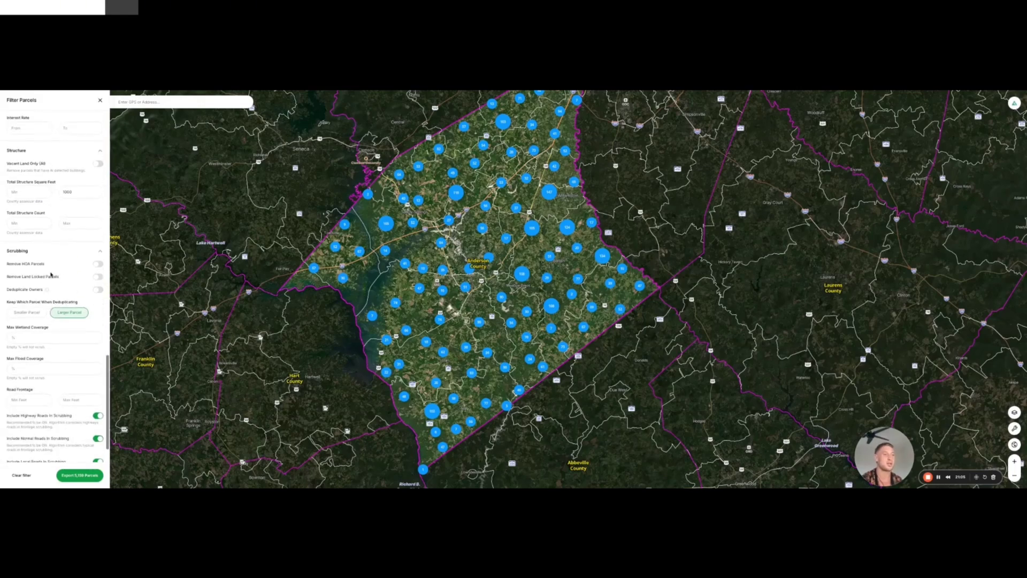
scroll(72, 274, down, 1)
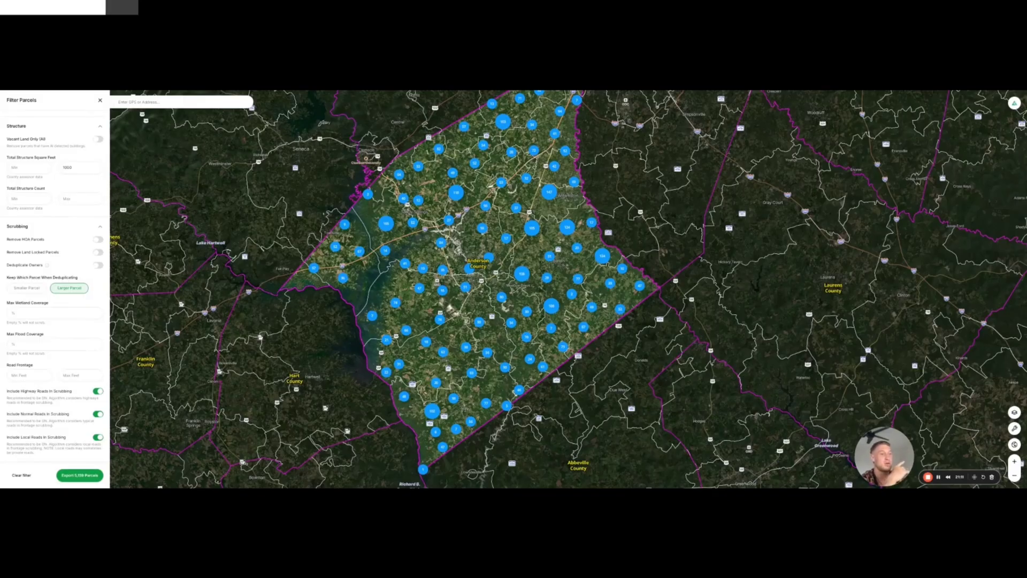
click(97, 345)
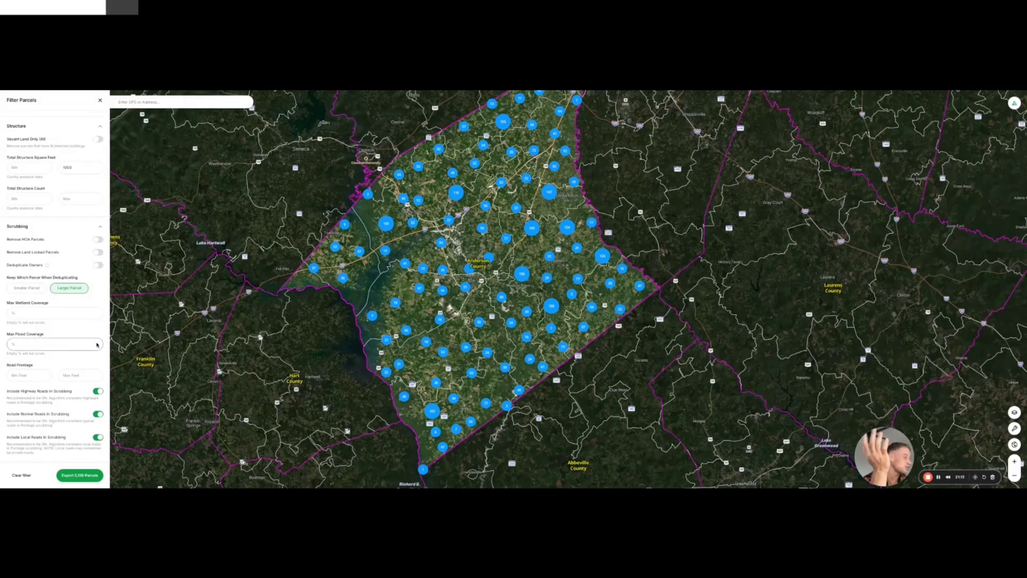
scroll(97, 345, down, 1)
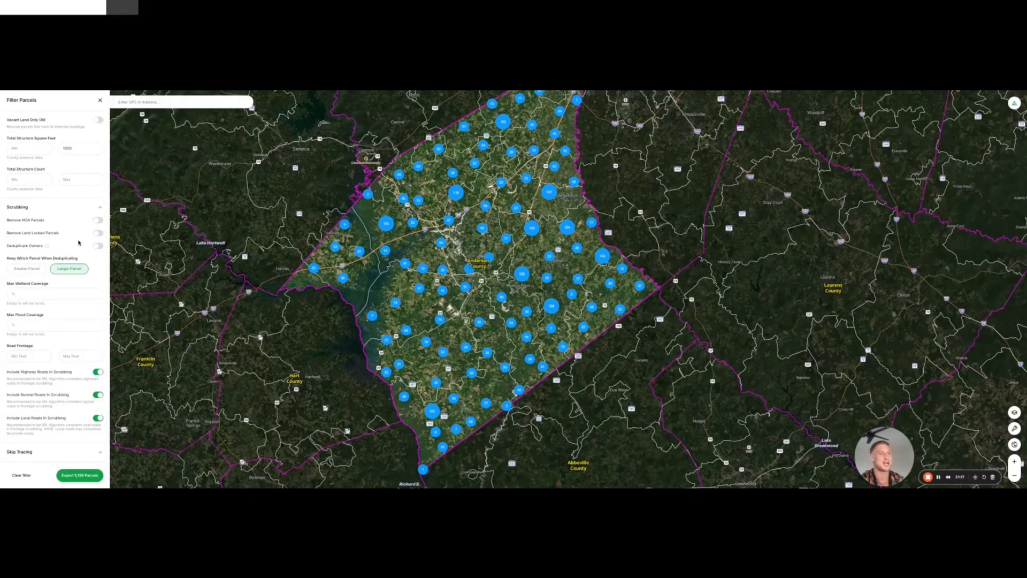
scroll(79, 243, up, 1)
click(99, 245)
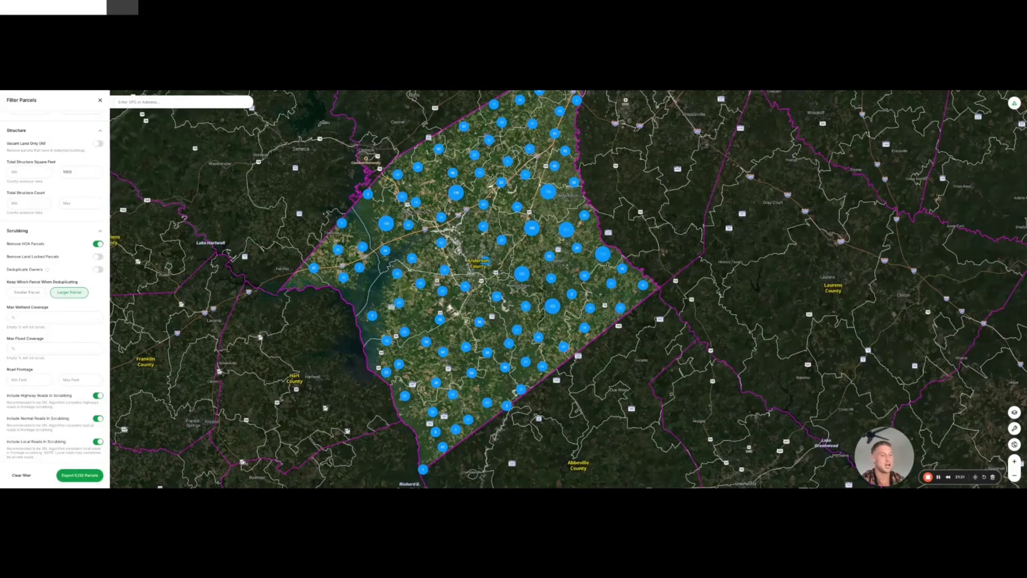
click(98, 257)
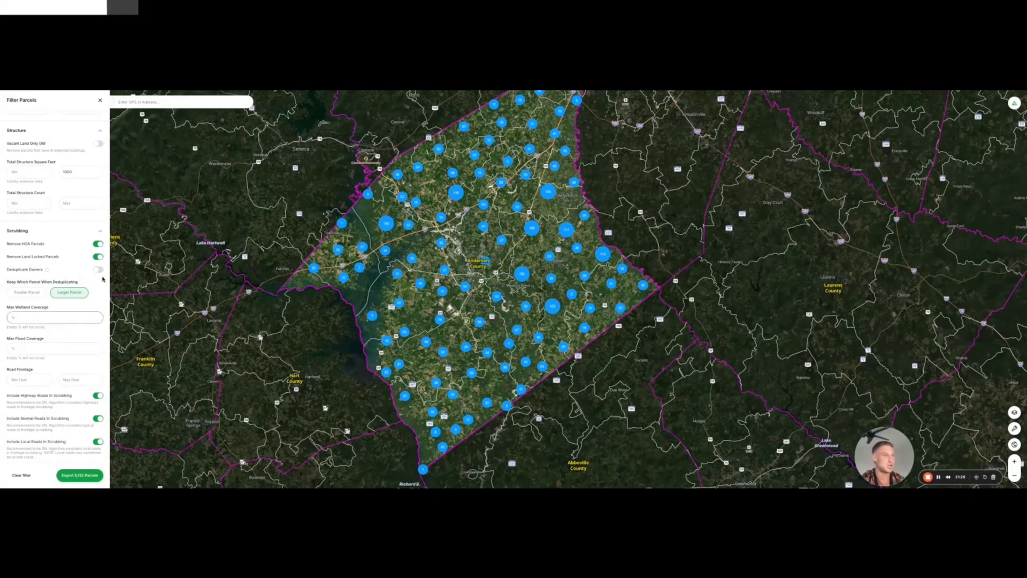
click(99, 271)
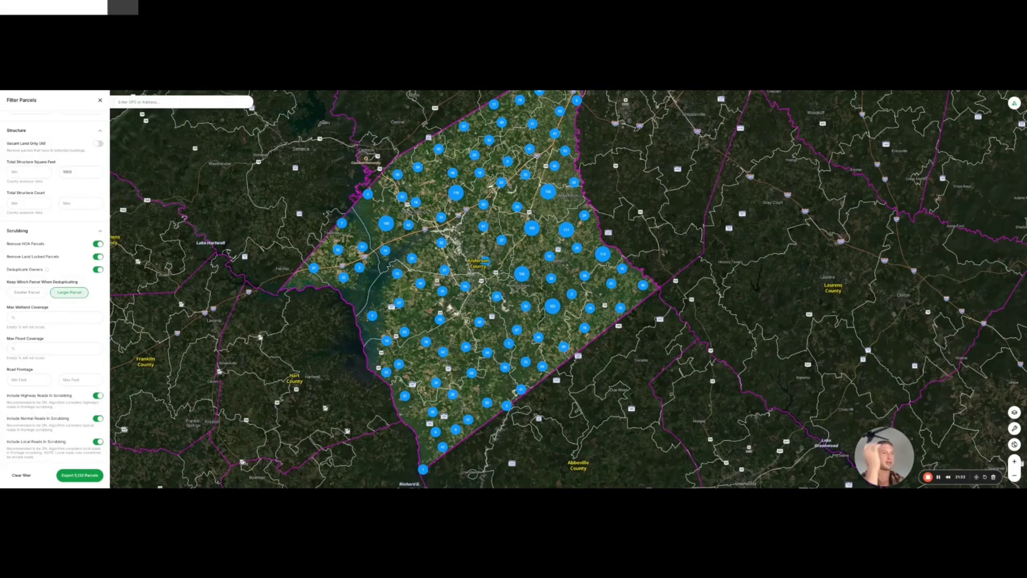
Set the maximum wetland coverage and the maximum flood coverage to 50 percent each.
scroll(55, 289, down, 1)
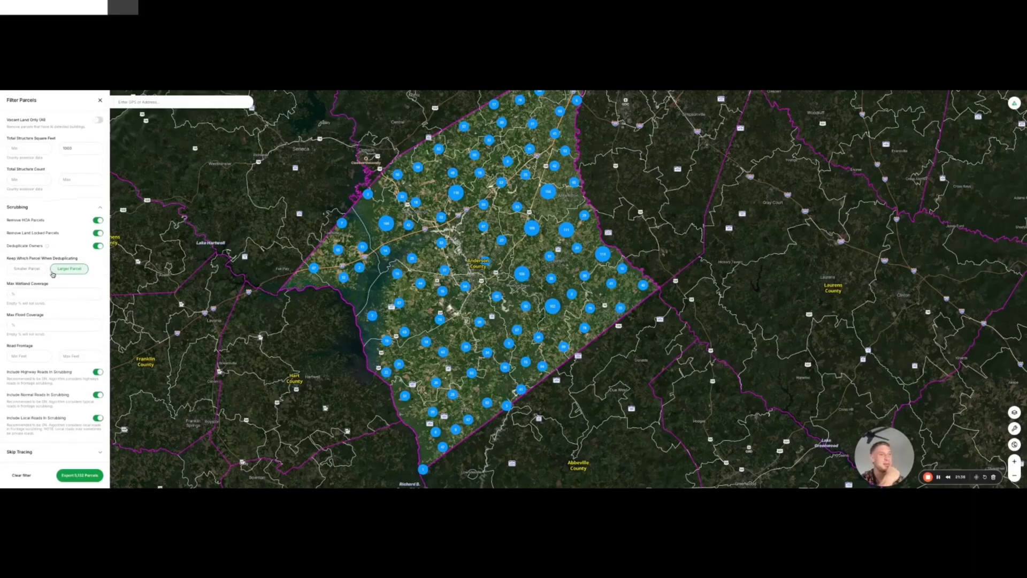
click(16, 294)
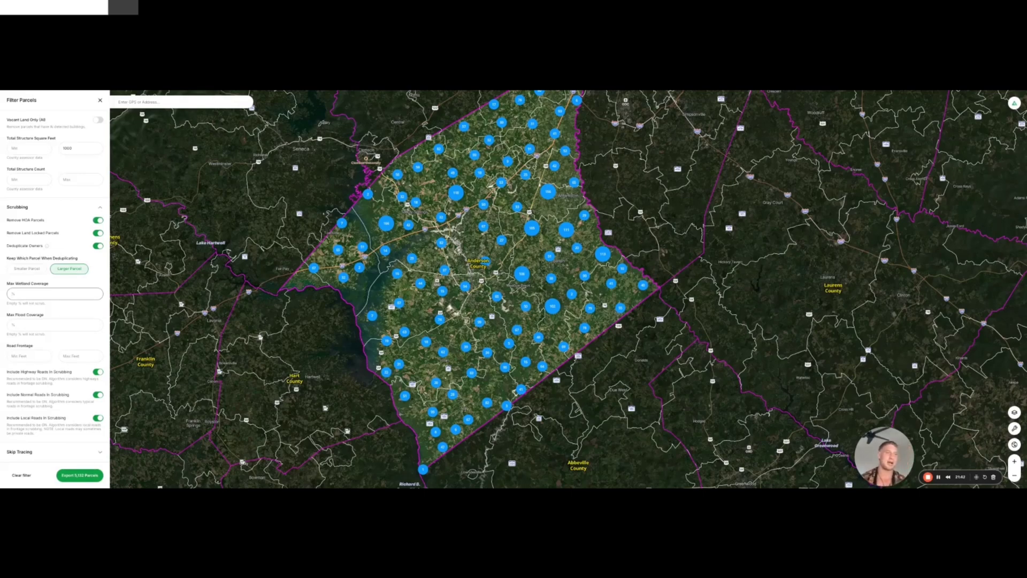
text(50)
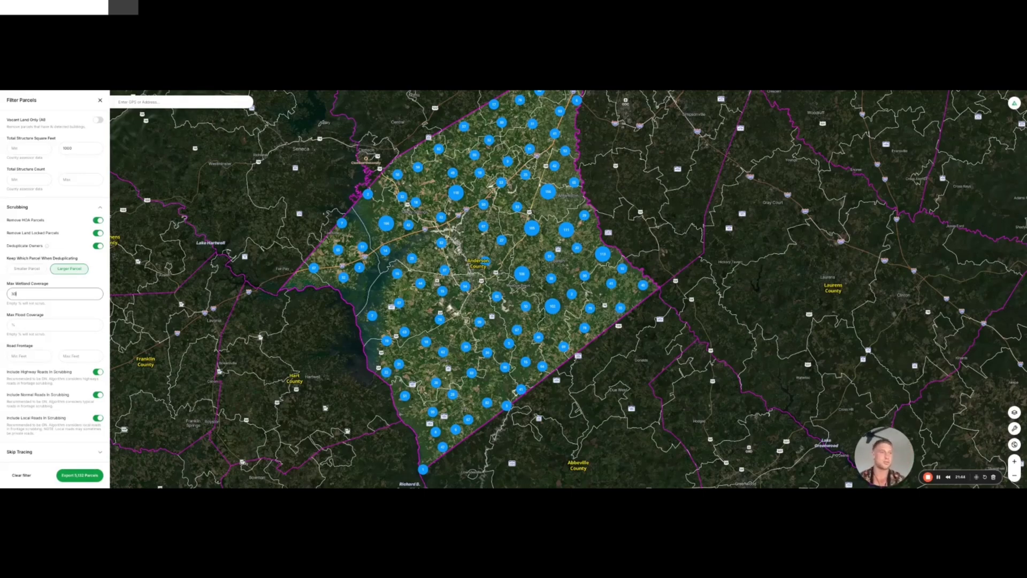
click(32, 329)
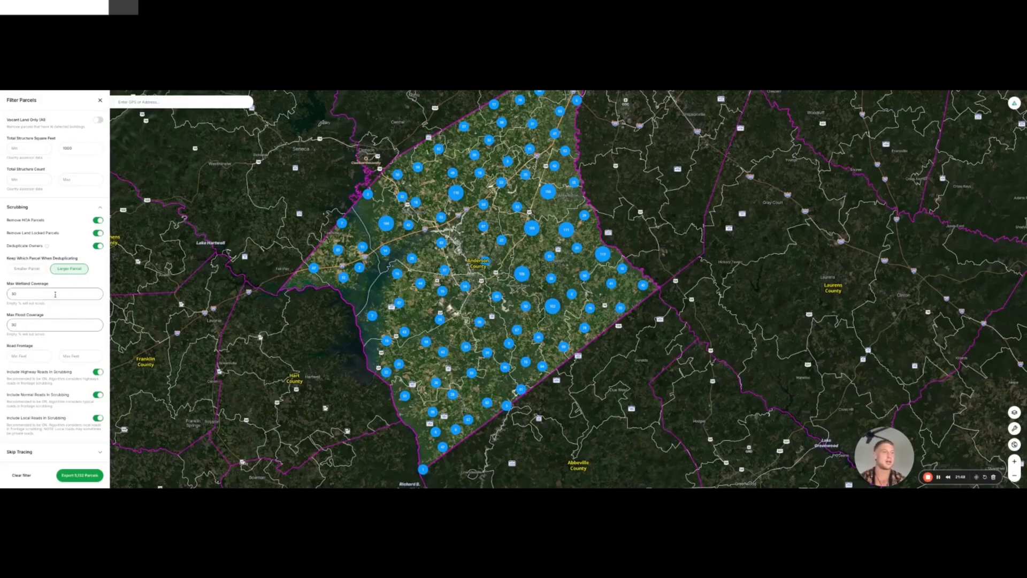
click(64, 314)
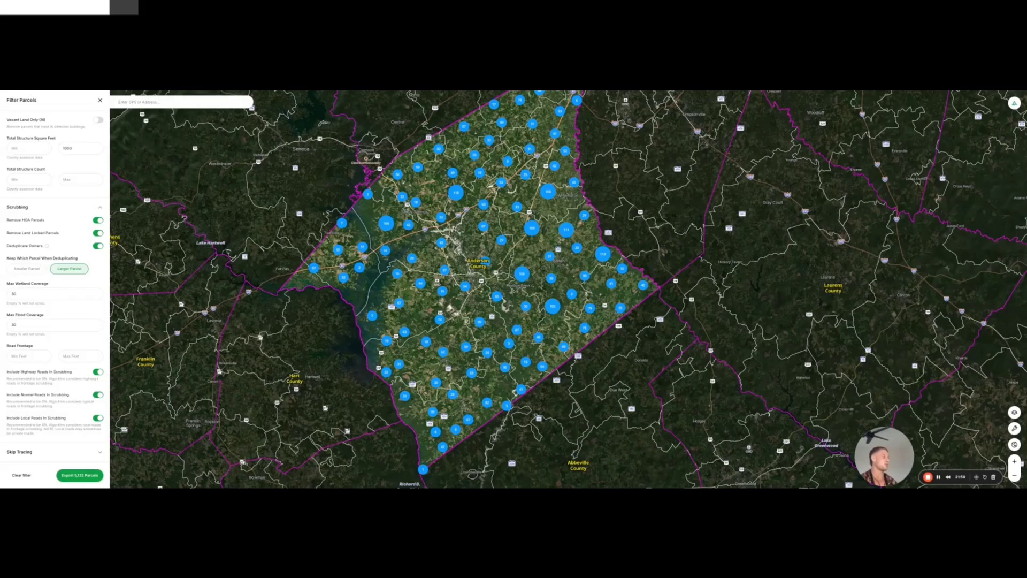
Set the minimum of the Acres Range filter to 80 acres.
scroll(63, 289, up, 15)
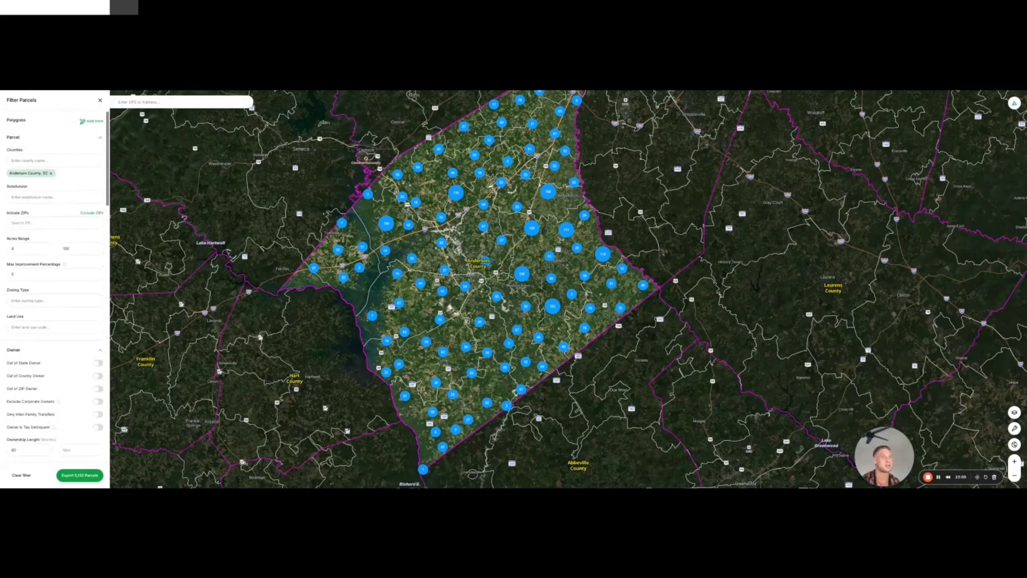
scroll(62, 284, down, 1)
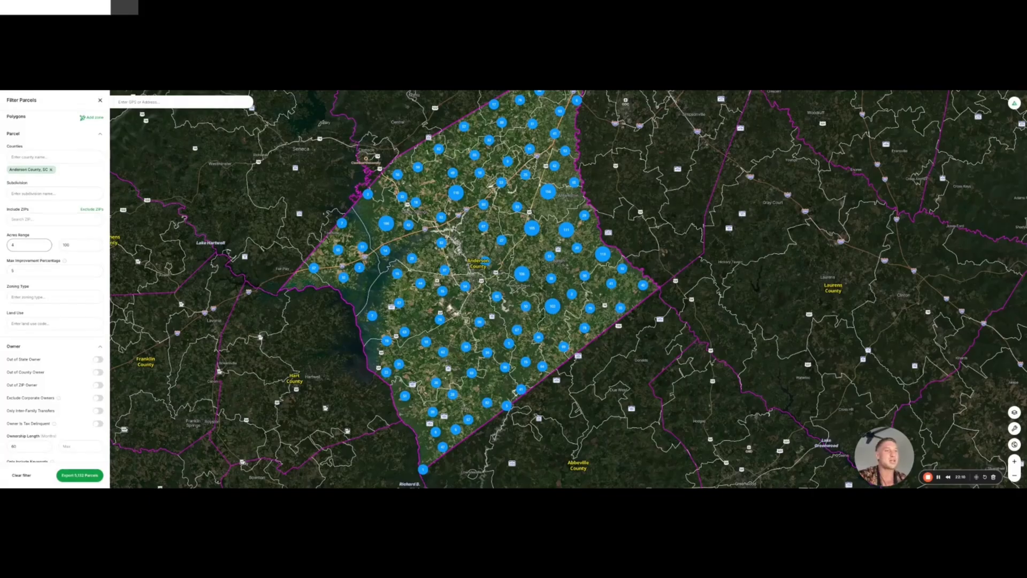
click(25, 280)
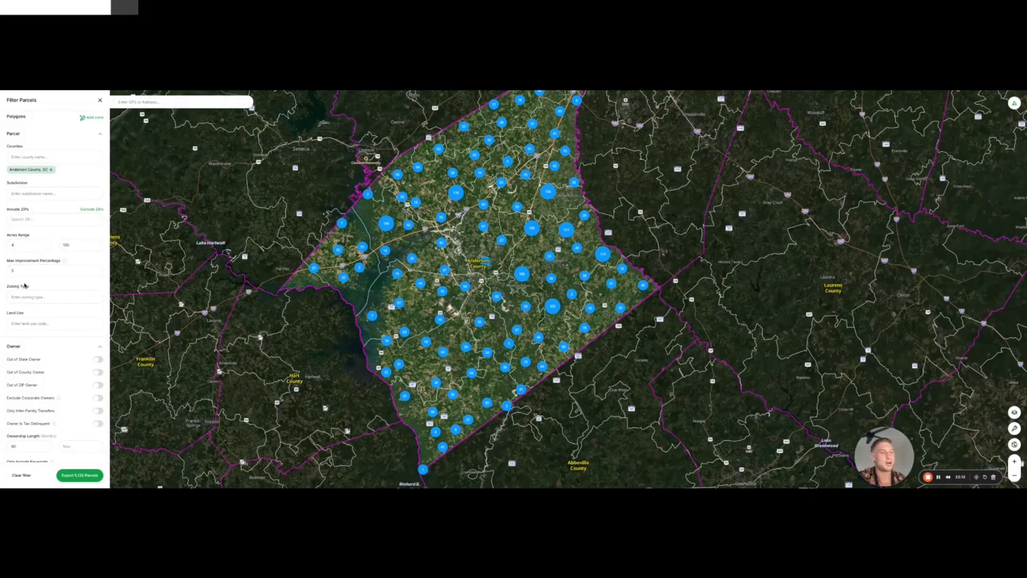
scroll(25, 285, down, 8)
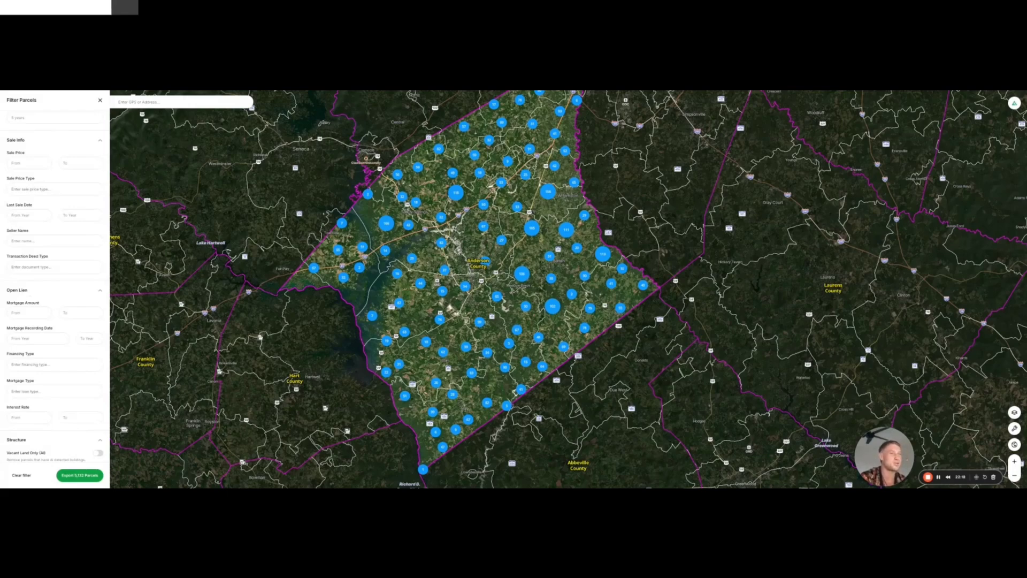
scroll(53, 289, up, 10)
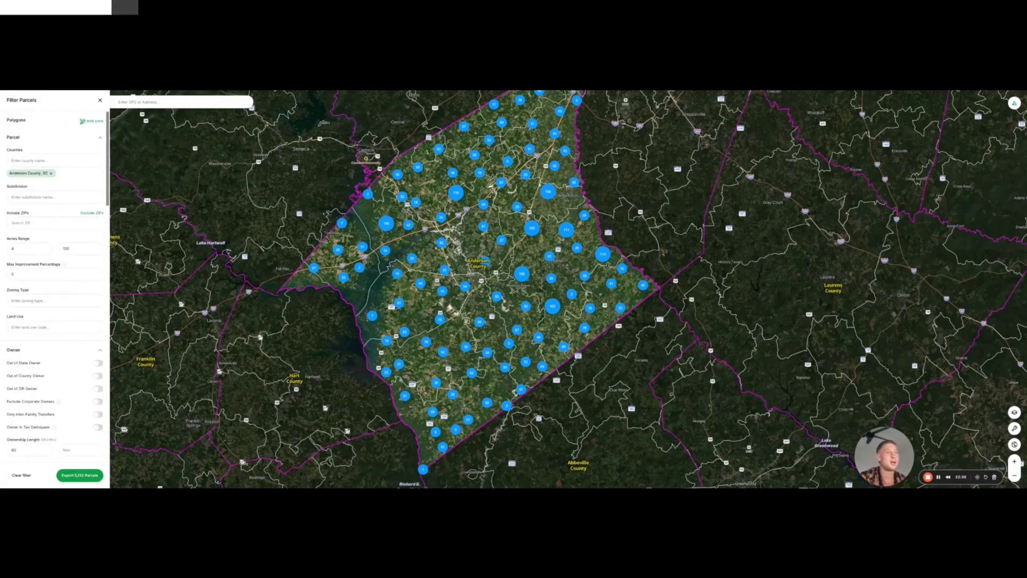
click(39, 251)
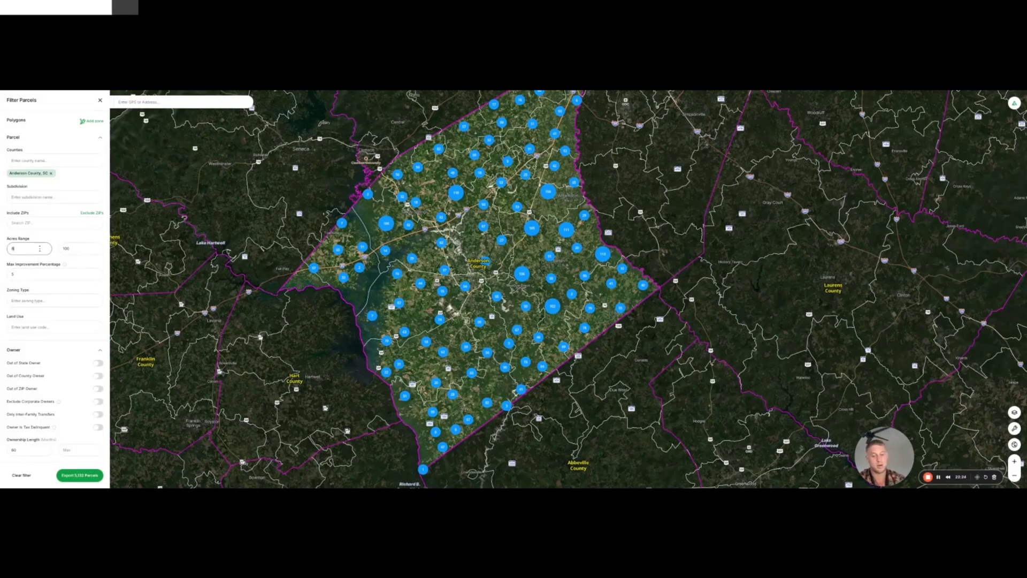
key(BackSpace)
text(80)
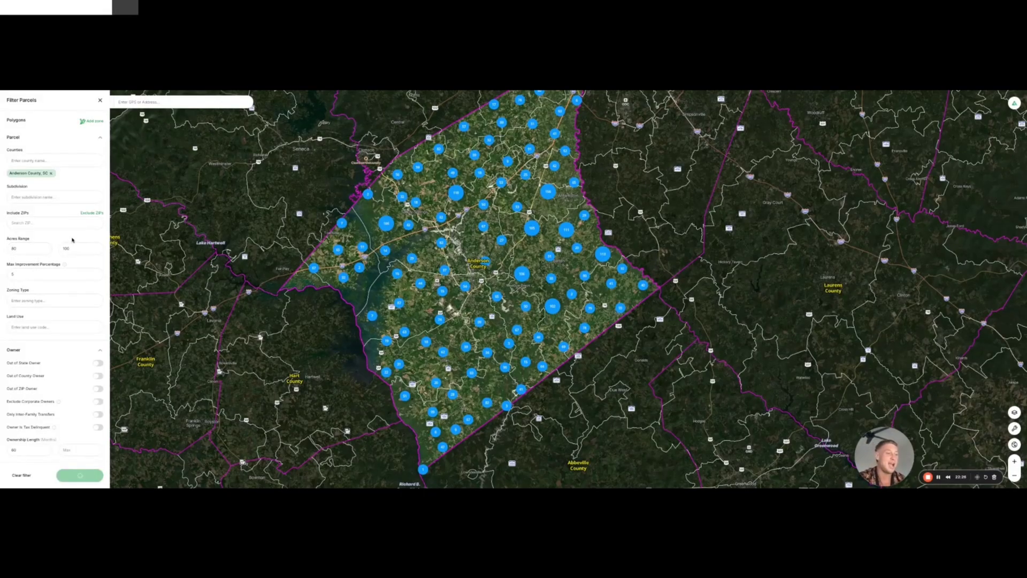
Set the maximum wetland coverage and the maximum flood coverage in the Scrubbing filters to 70 percent each.
scroll(54, 289, down, 10)
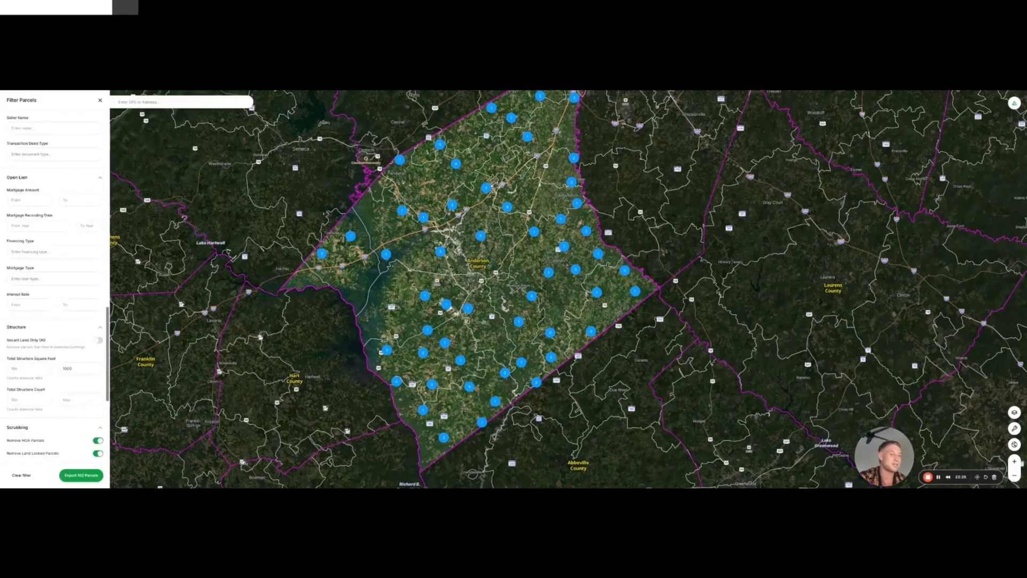
click(23, 294)
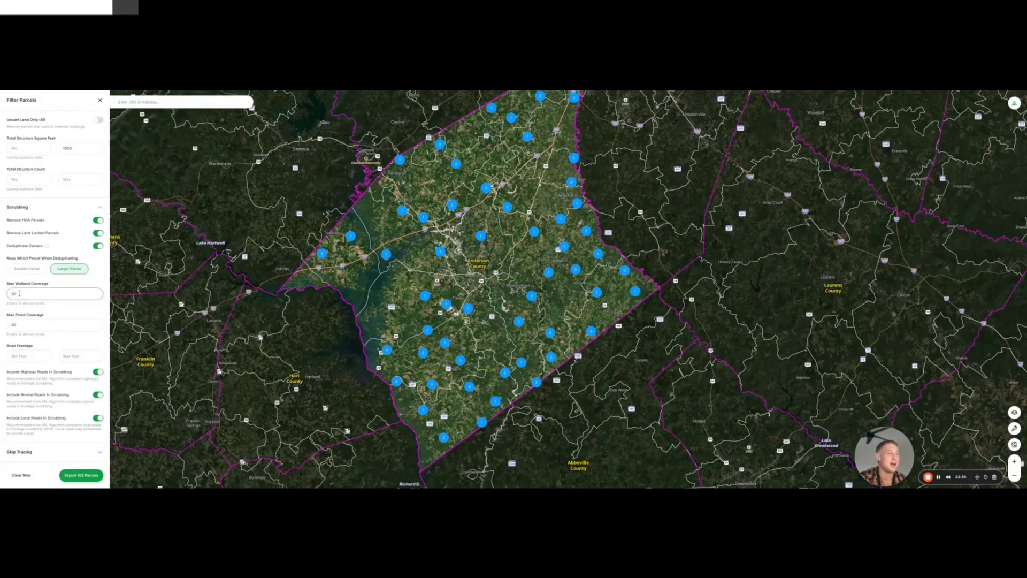
double_click(23, 294)
text(70)
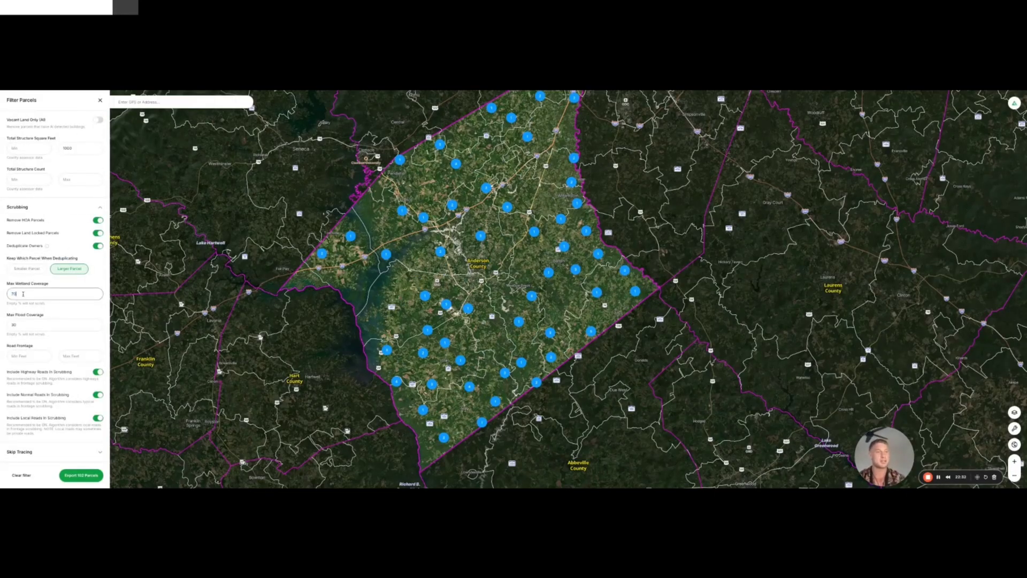
click(15, 325)
double_click(15, 325)
double_click(15, 324)
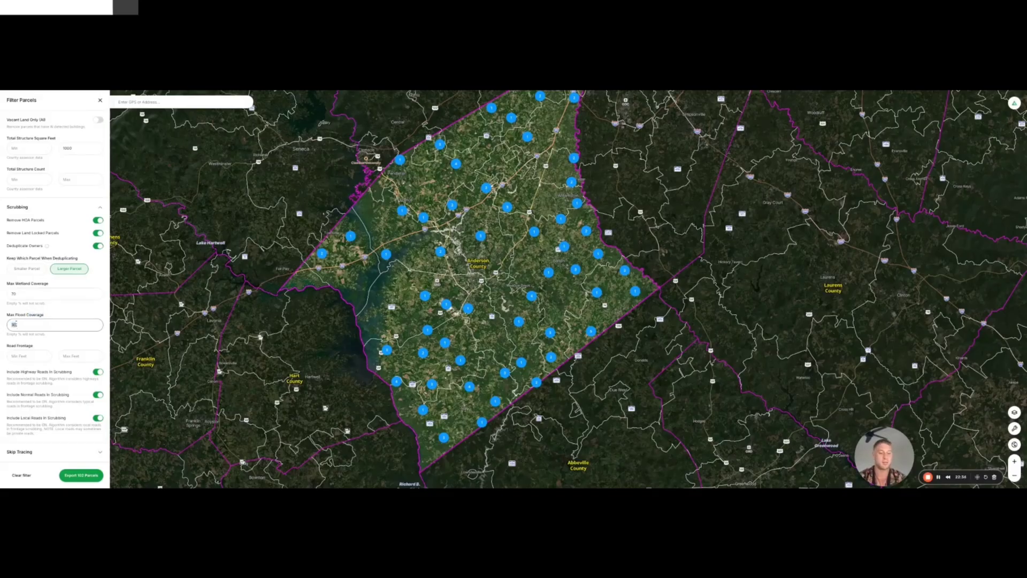
text(70)
click(64, 312)
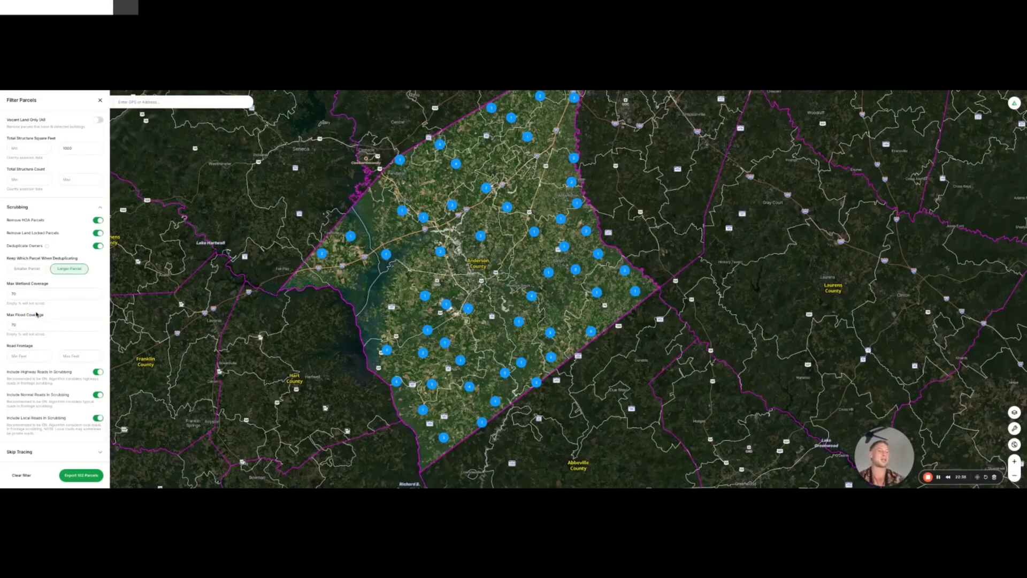
Try a minimum road frontage of 1000 feet in the Scrubbing filters.
scroll(36, 314, down, 10)
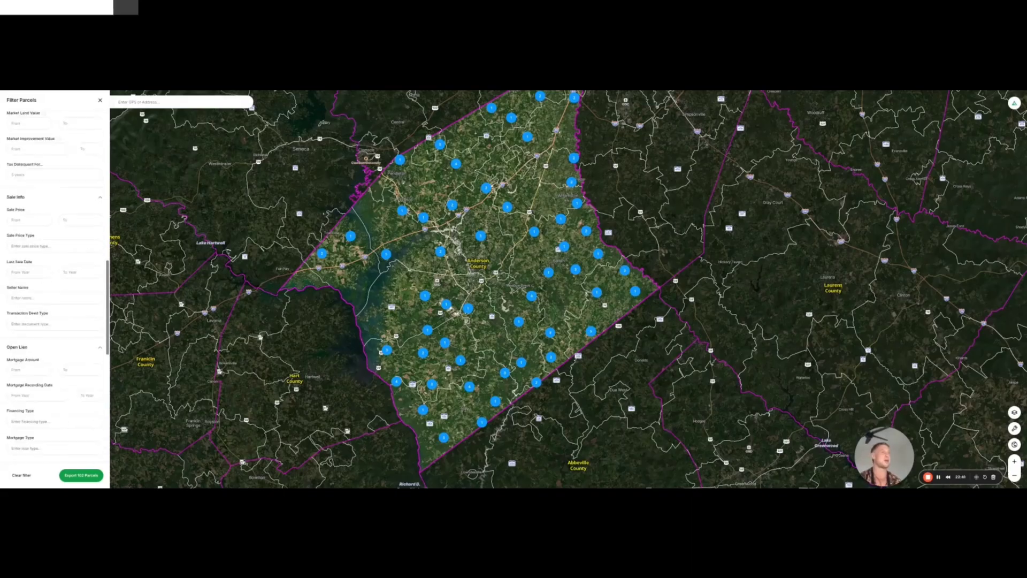
scroll(52, 337, down, 10)
scroll(53, 337, down, 1)
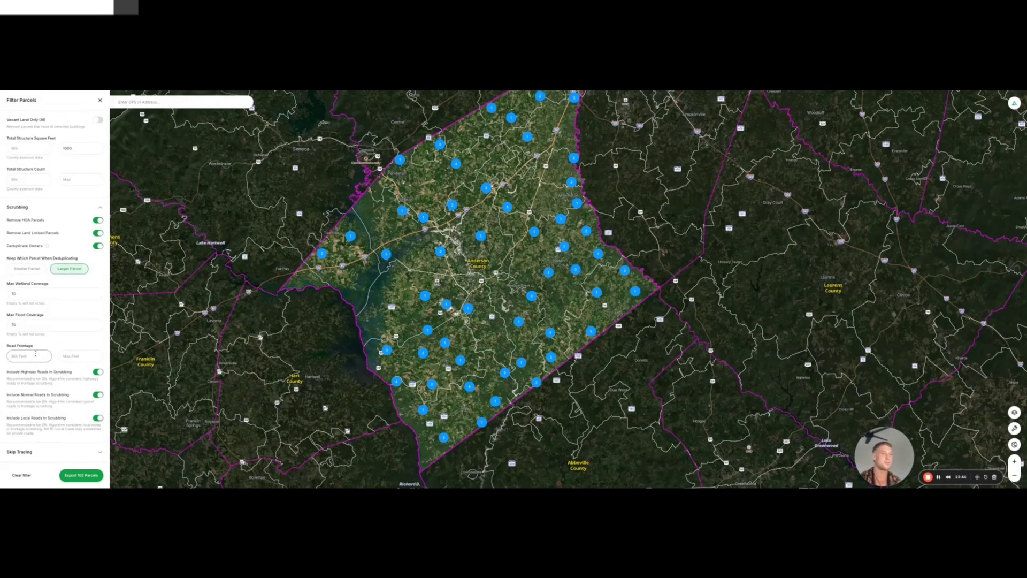
click(28, 357)
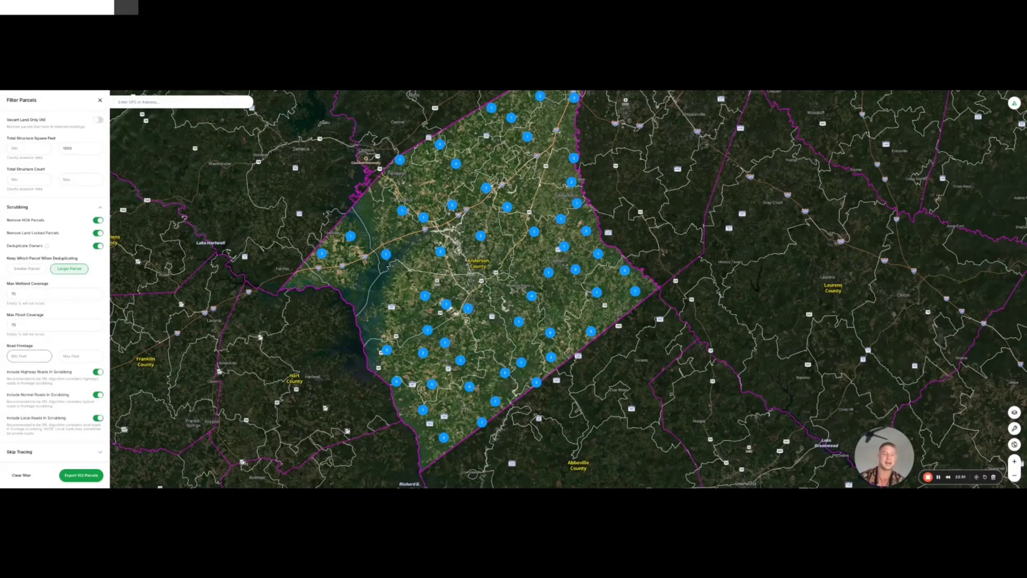
text(1000)
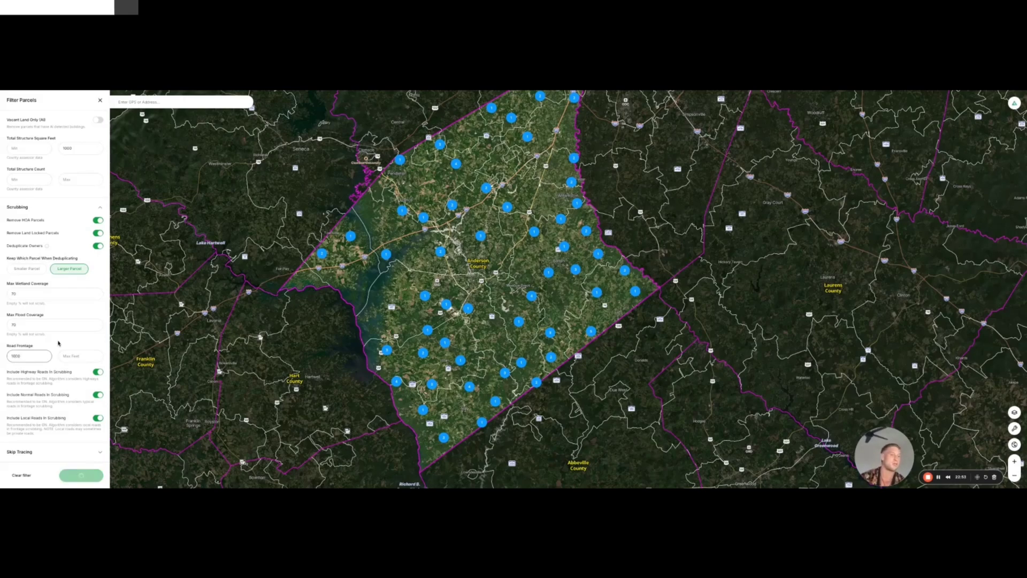
click(59, 342)
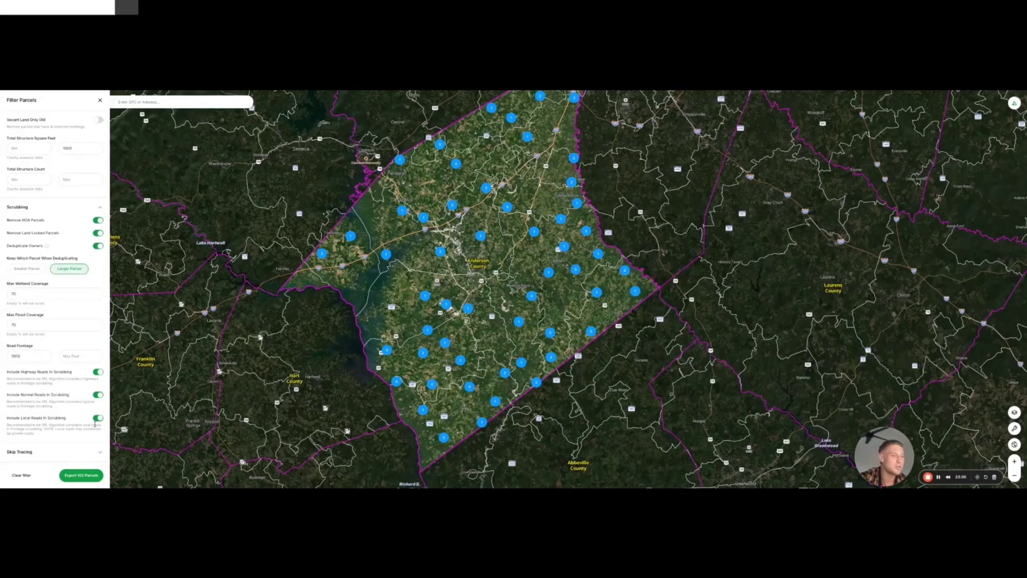
Switch the inclusion of local roads in scrubbing off and back on, and clear the minimum road frontage.
click(99, 420)
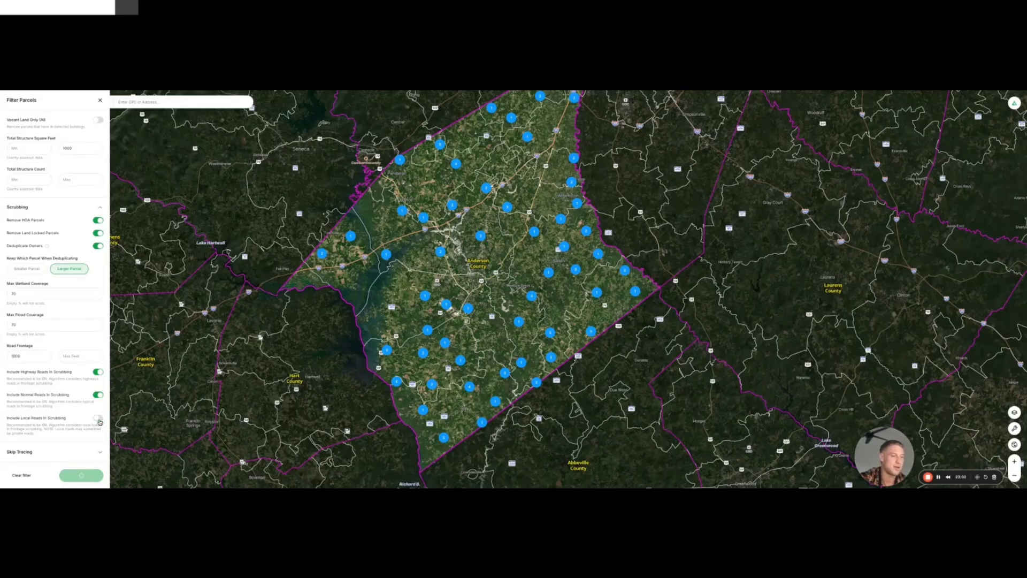
click(98, 418)
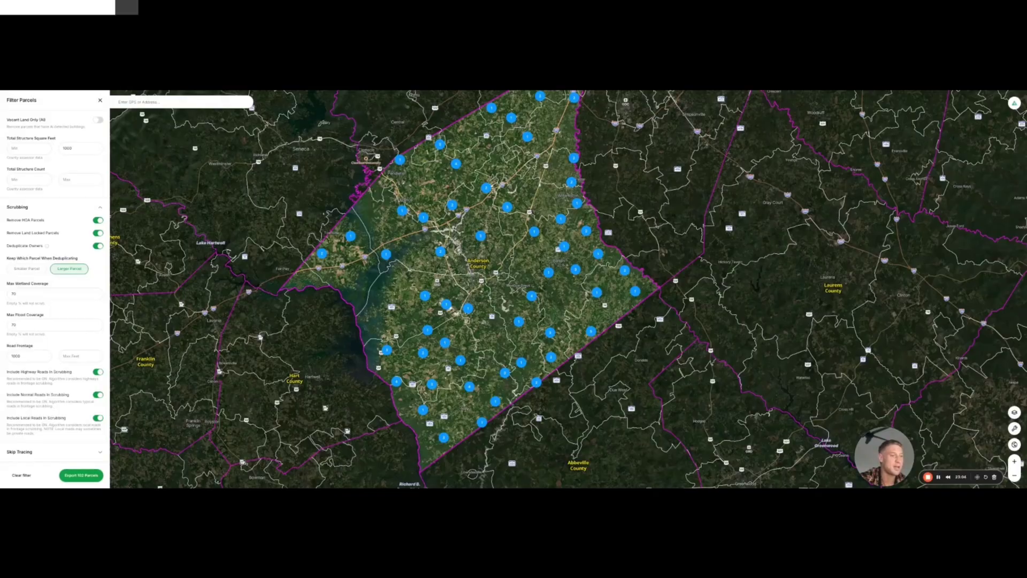
click(39, 360)
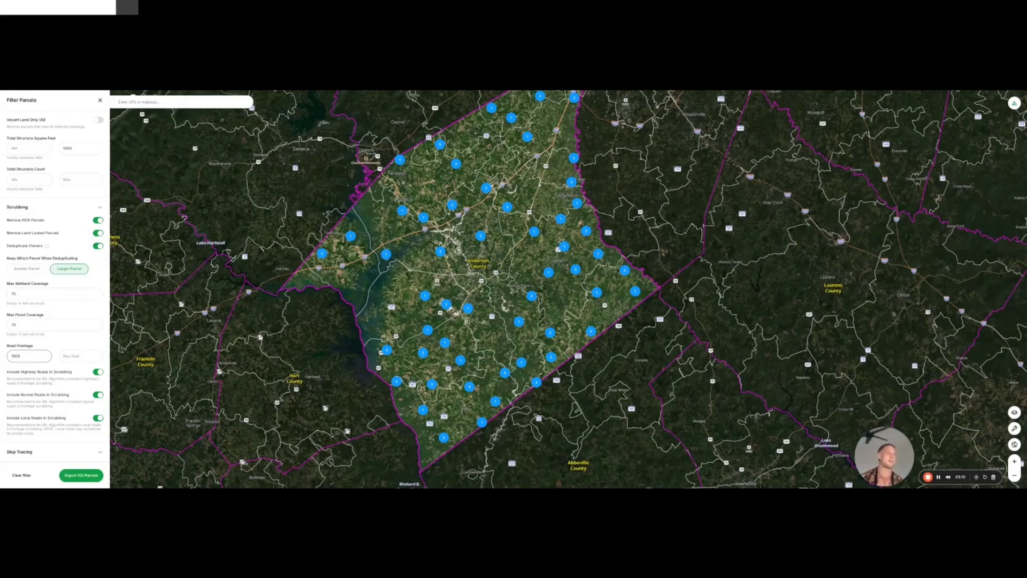
key(ctrl+a)
key(BackSpace)
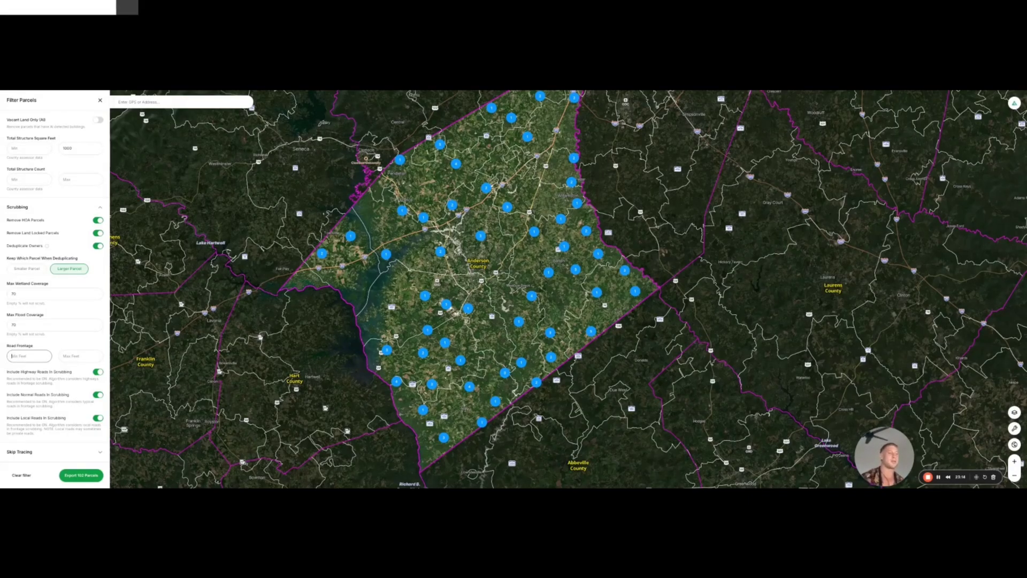
Bring up the export list of filtered parcels, look through it, and open the Big Water Marina LLC parcel.
click(79, 476)
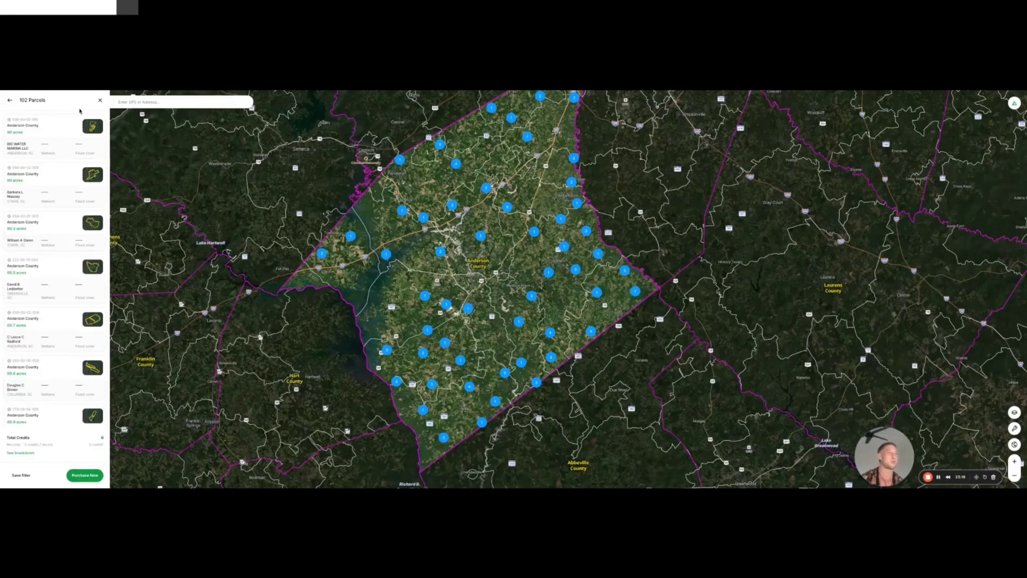
scroll(79, 305, down, 4)
scroll(79, 305, up, 5)
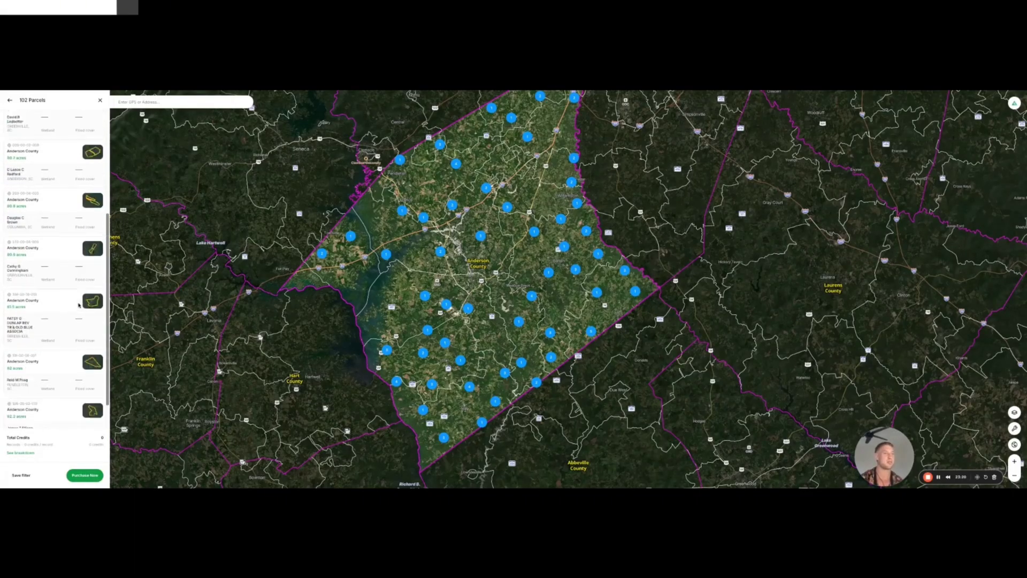
mouse_move(86, 128)
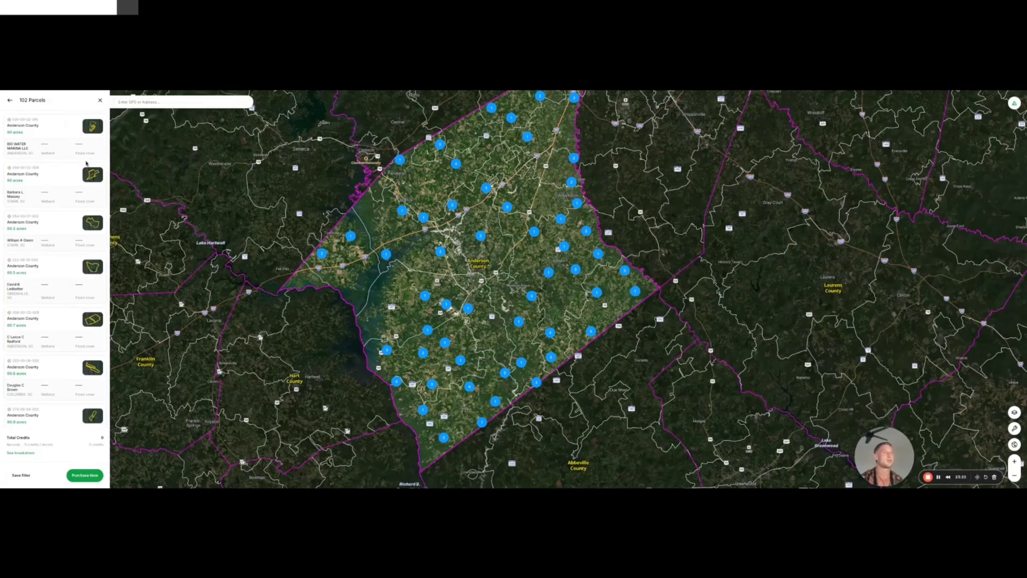
click(81, 125)
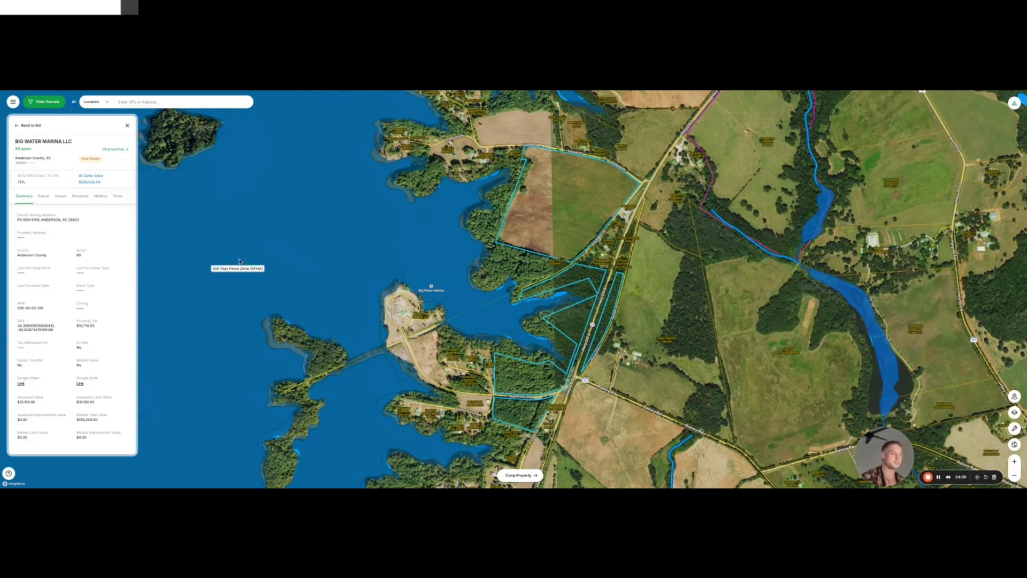
Highlight the parcel's comp value in its summary and open the property in the Comping Tool.
triple_click(107, 189)
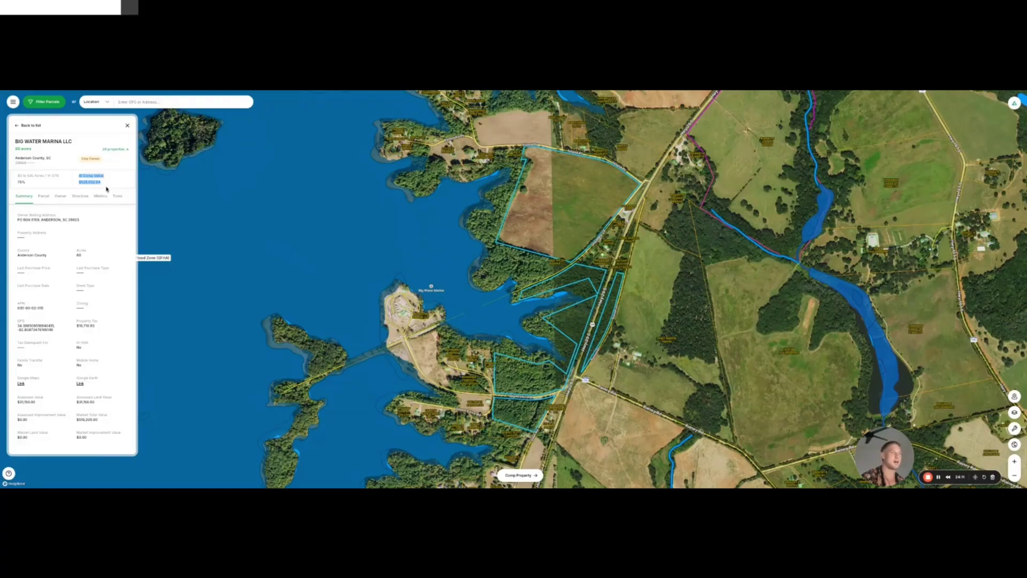
click(95, 189)
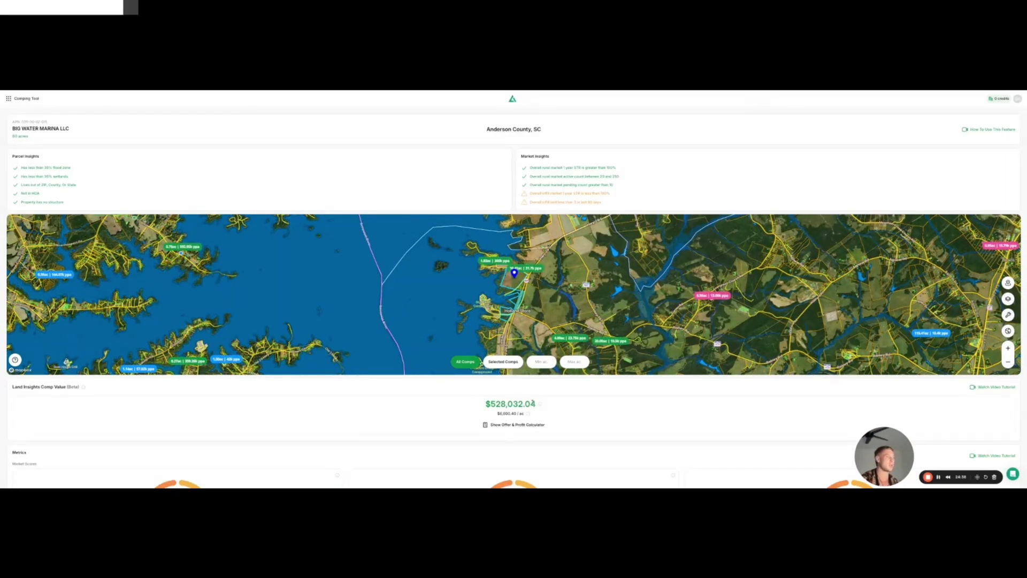
scroll(495, 405, down, 3)
scroll(532, 402, up, 3)
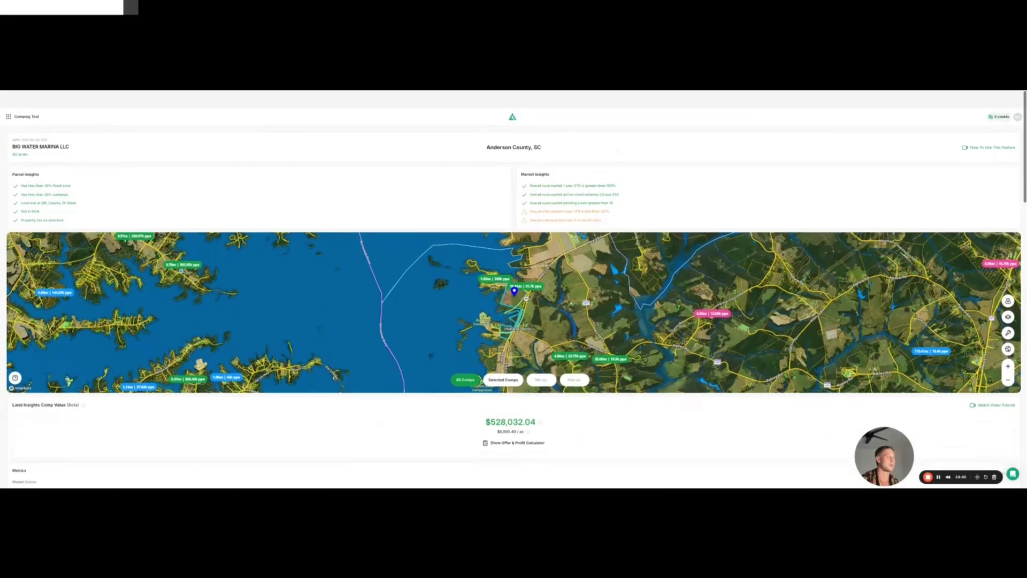
Review the Market Insights and Parcel Insights checklists for the parcel.
drag(554, 167, 609, 208)
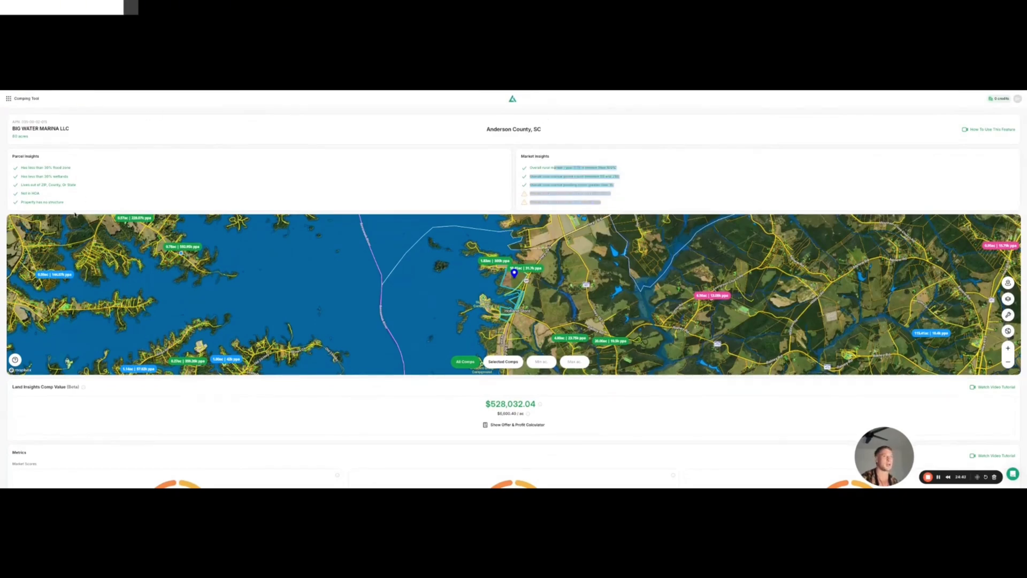
drag(72, 208, 32, 147)
click(41, 173)
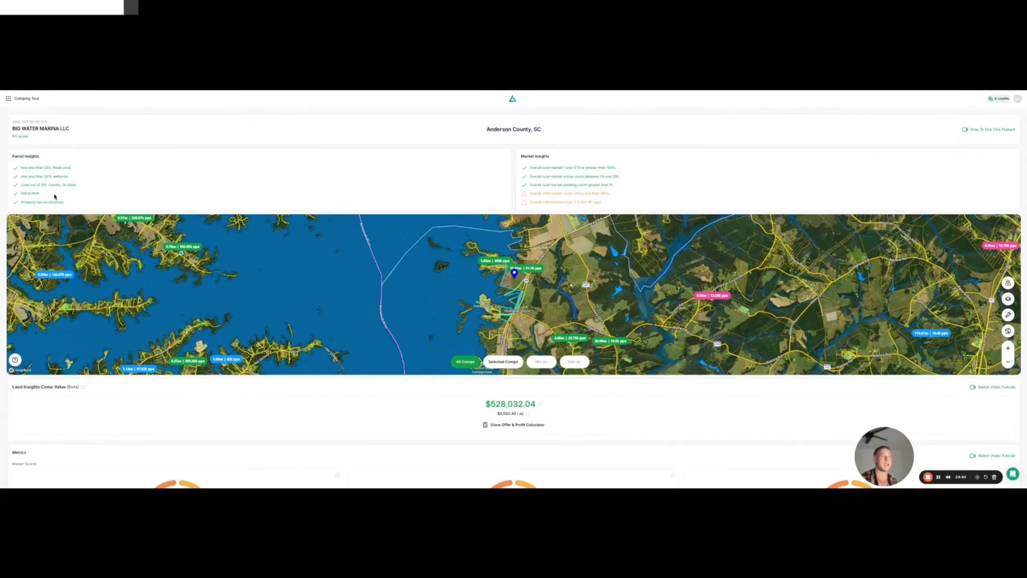
drag(71, 209, 20, 165)
click(38, 195)
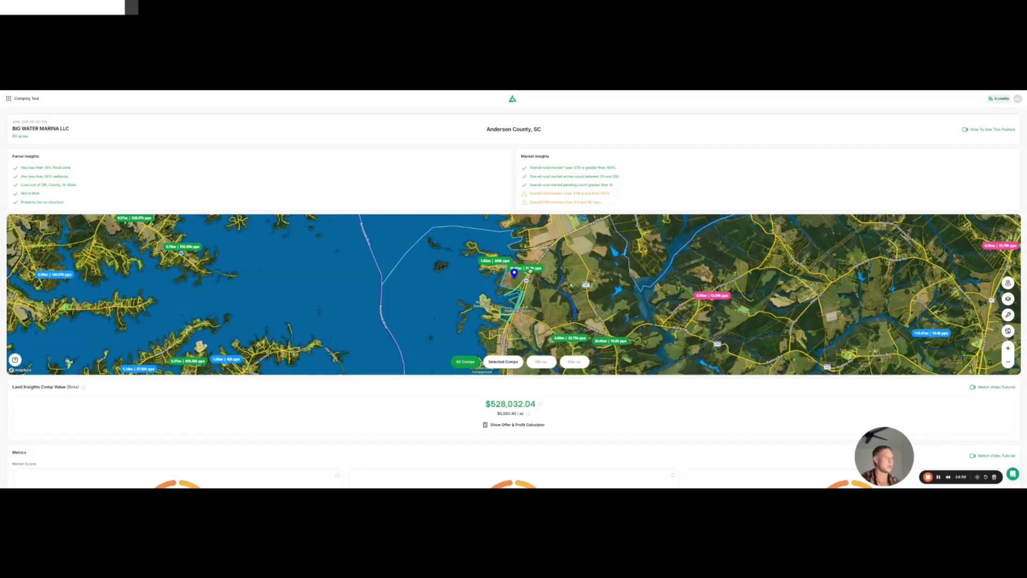
Check the details of the sold comp beside the subject parcel, and show the Offer & Profit Calculator.
click(529, 268)
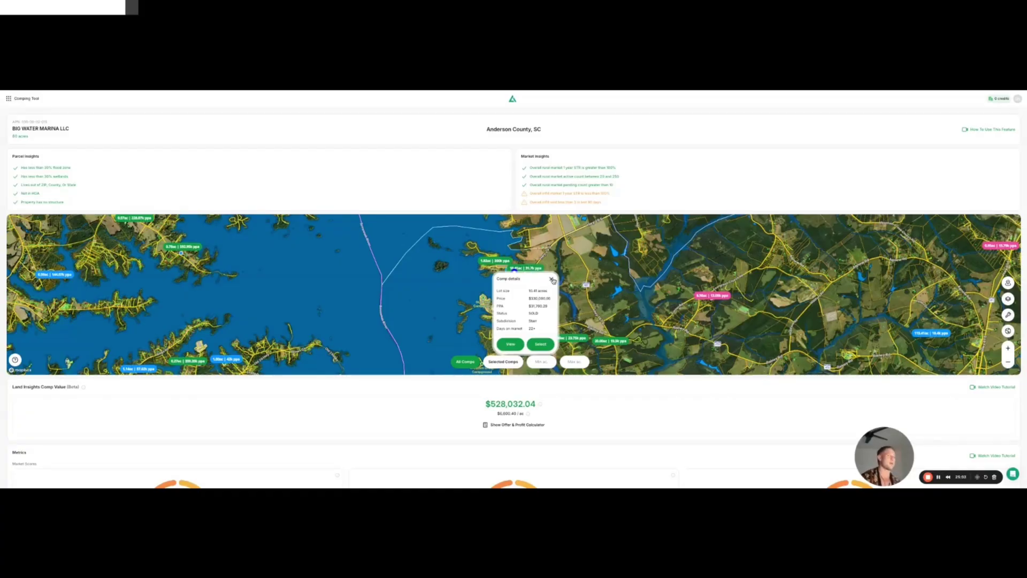
click(552, 279)
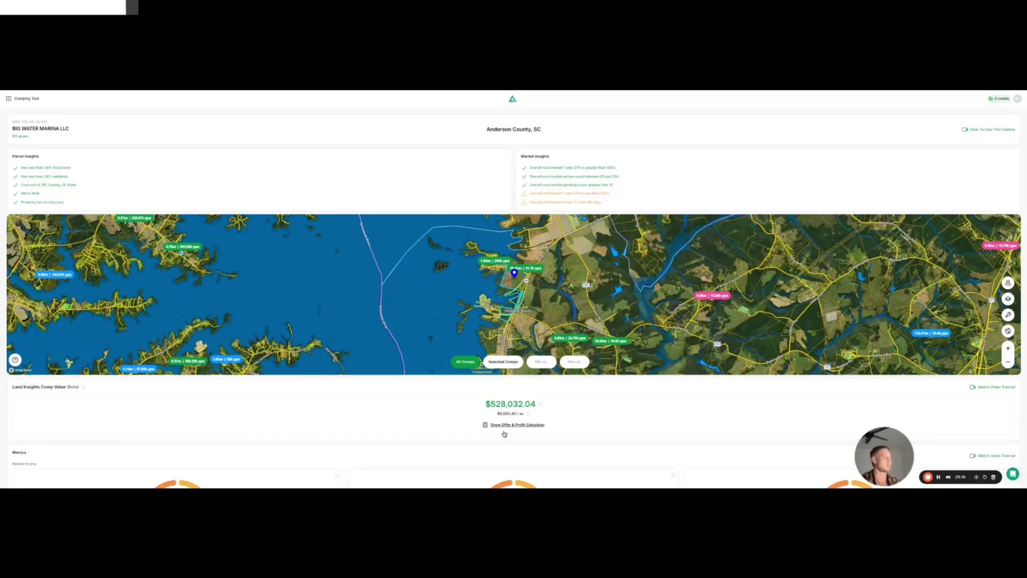
scroll(484, 414, down, 1)
scroll(484, 413, down, 2)
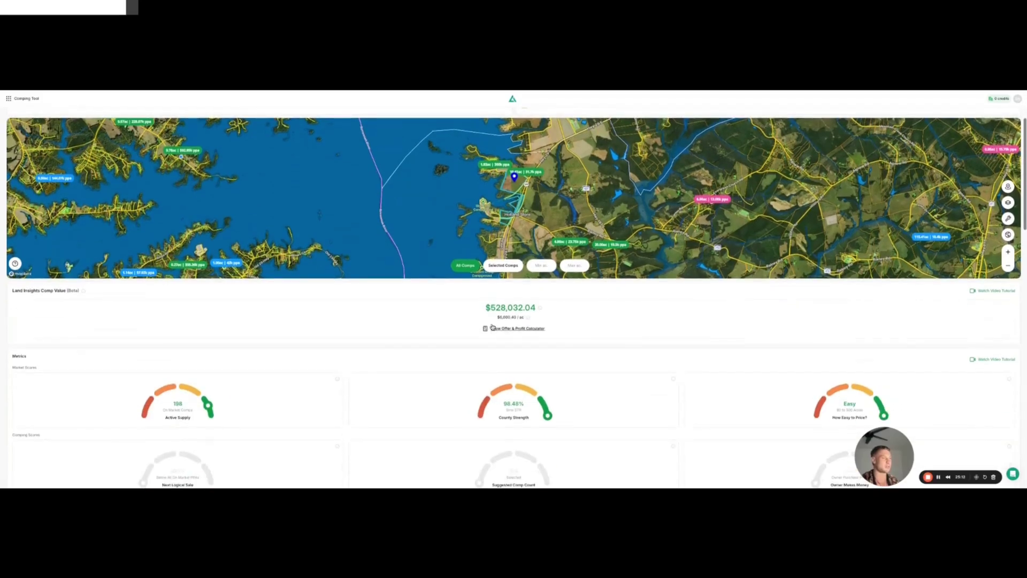
click(513, 328)
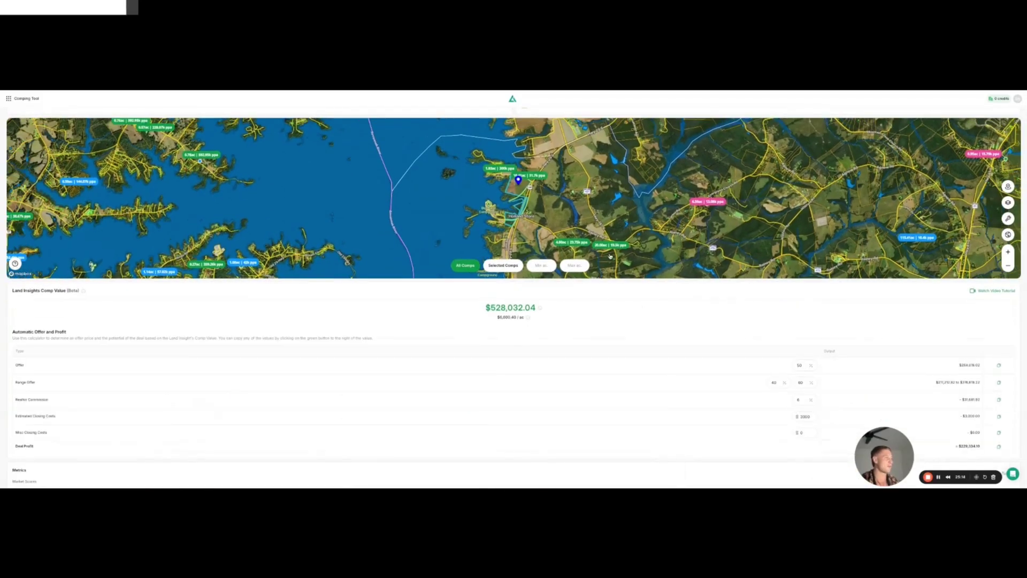
Look through the parcel's sold and active comps, and auto-select comps for the manual comp value.
scroll(553, 317, down, 10)
scroll(553, 316, down, 6)
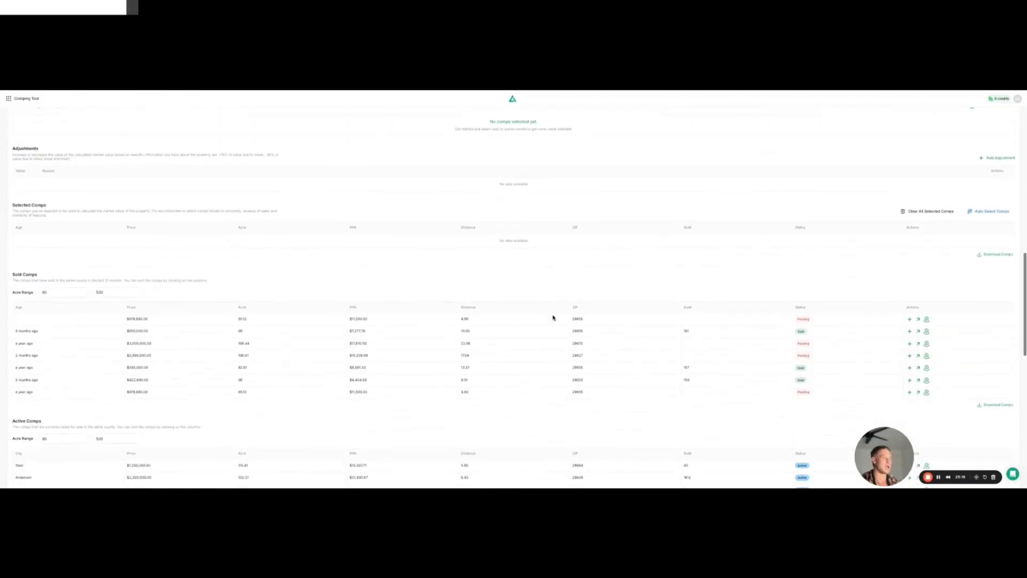
scroll(491, 320, up, 2)
scroll(492, 321, down, 4)
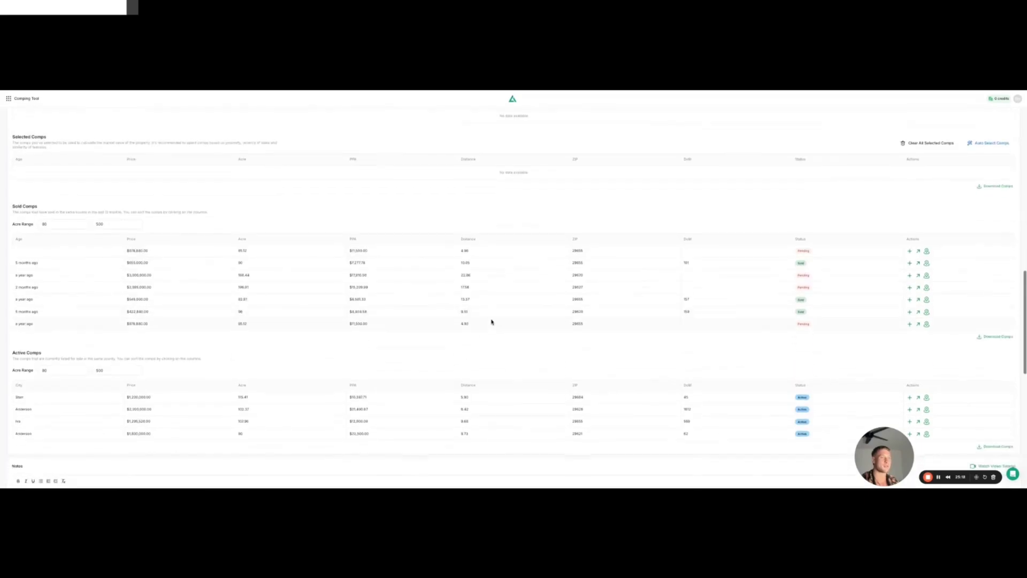
scroll(491, 321, up, 4)
click(990, 273)
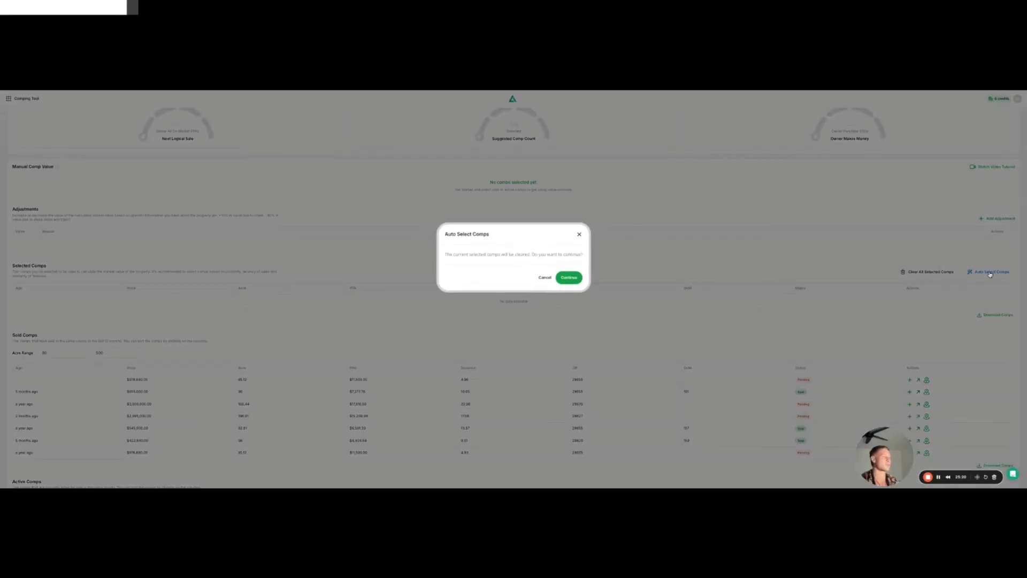
click(544, 277)
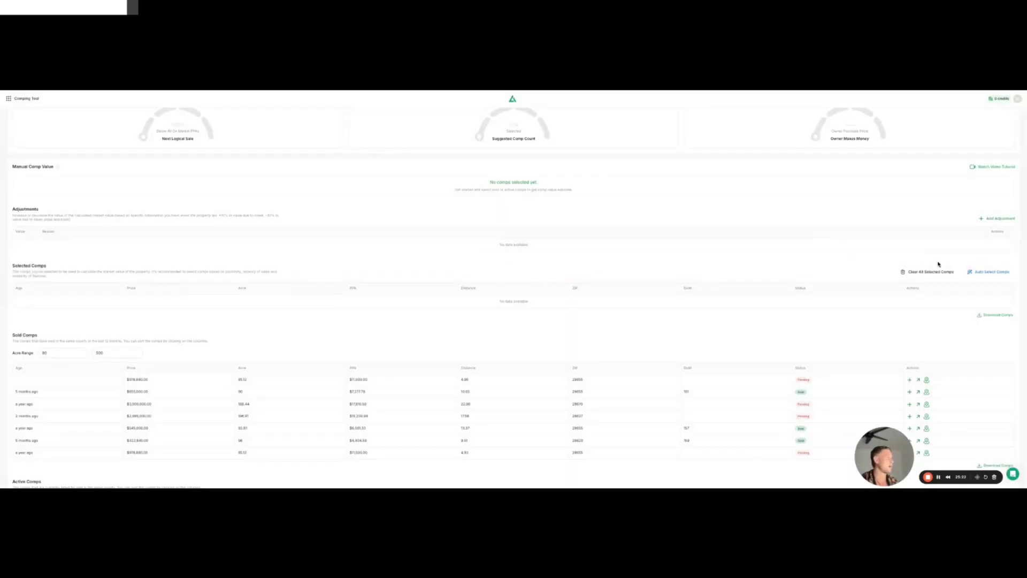
click(981, 273)
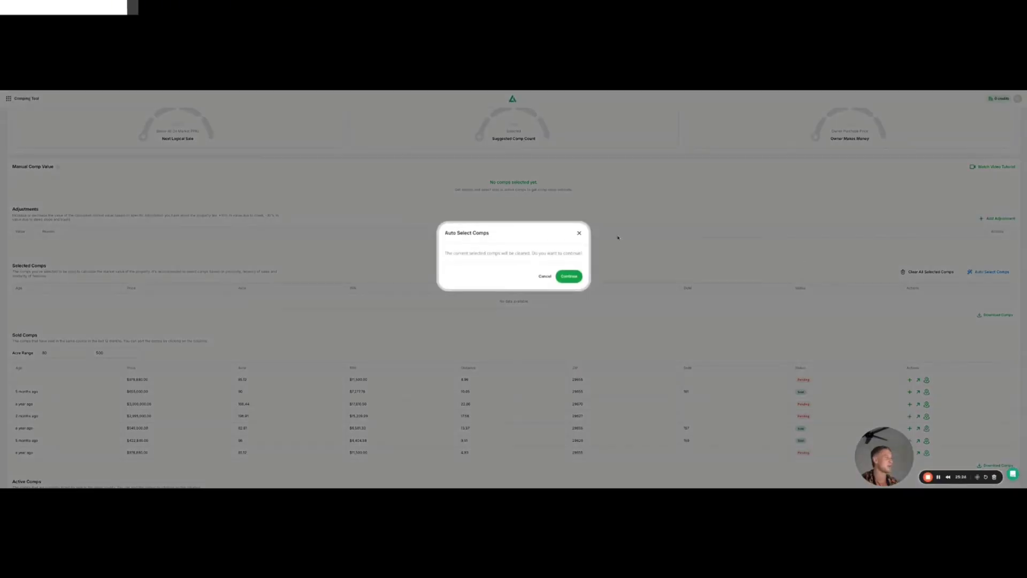
click(567, 277)
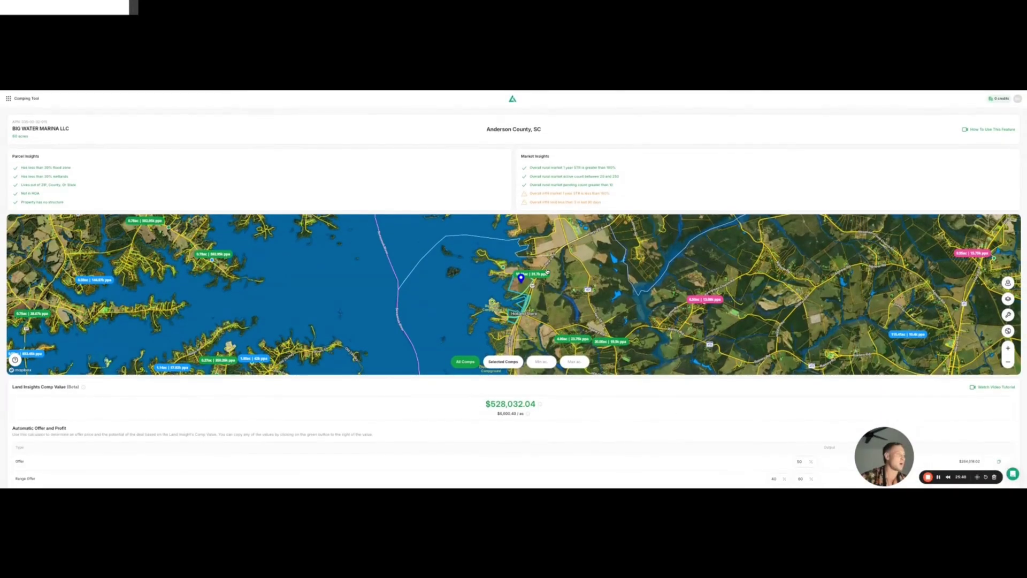
Inspect the subject parcel's shoreline on the comps map, and return to its summary to highlight the AI comp value.
scroll(543, 284, up, 5)
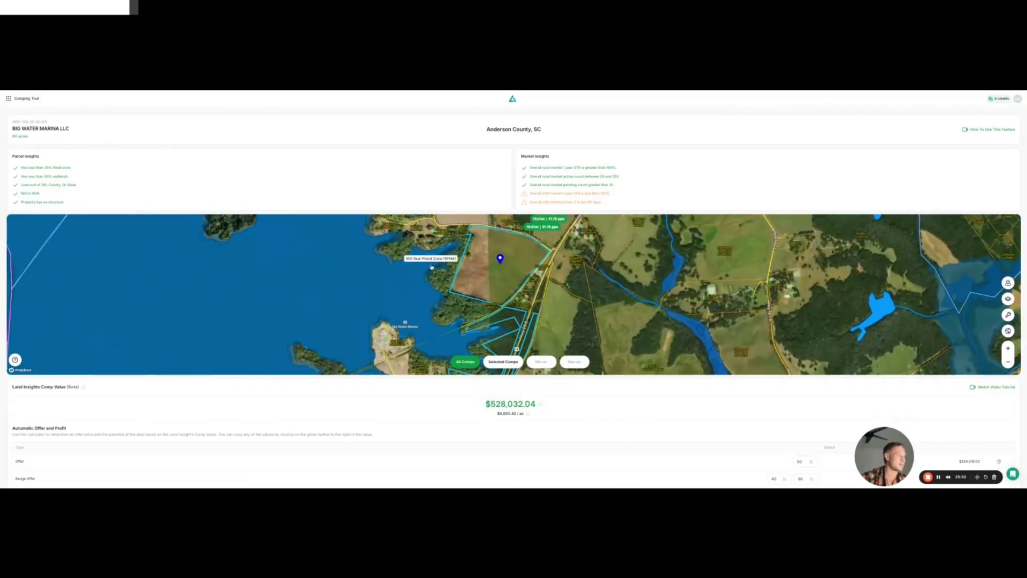
scroll(467, 289, up, 1)
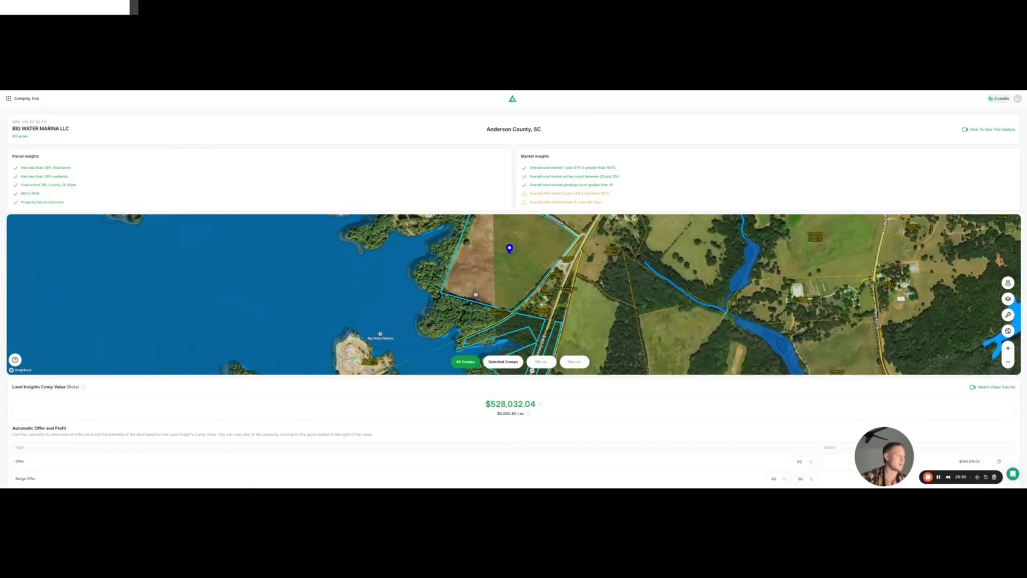
mouse_move(39, 69)
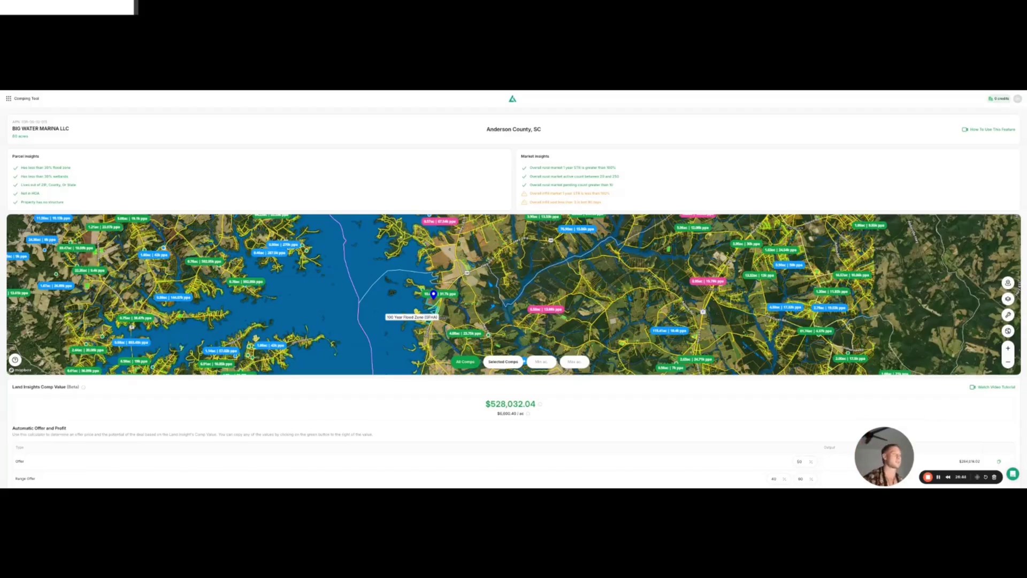
click(222, 81)
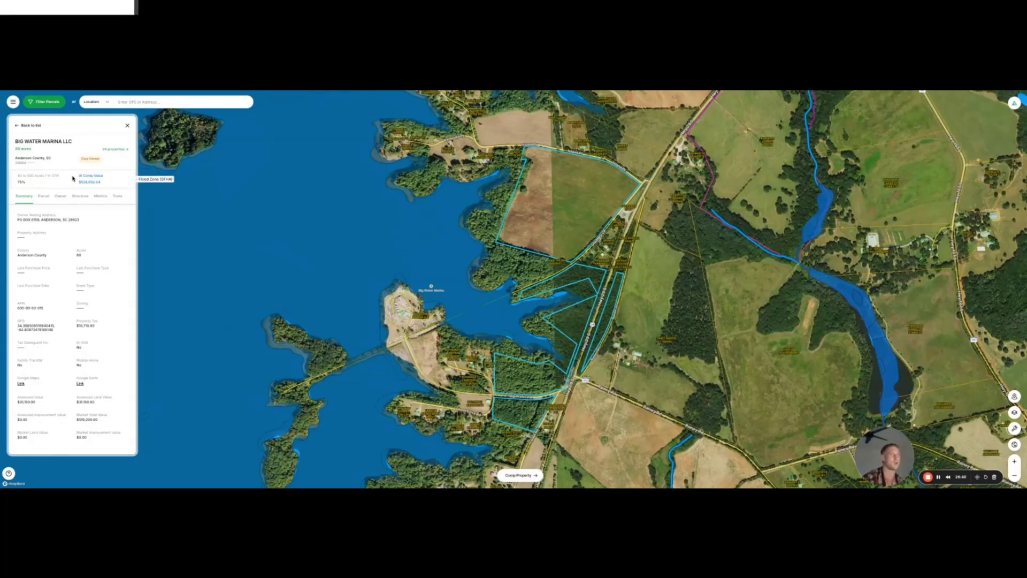
double_click(110, 183)
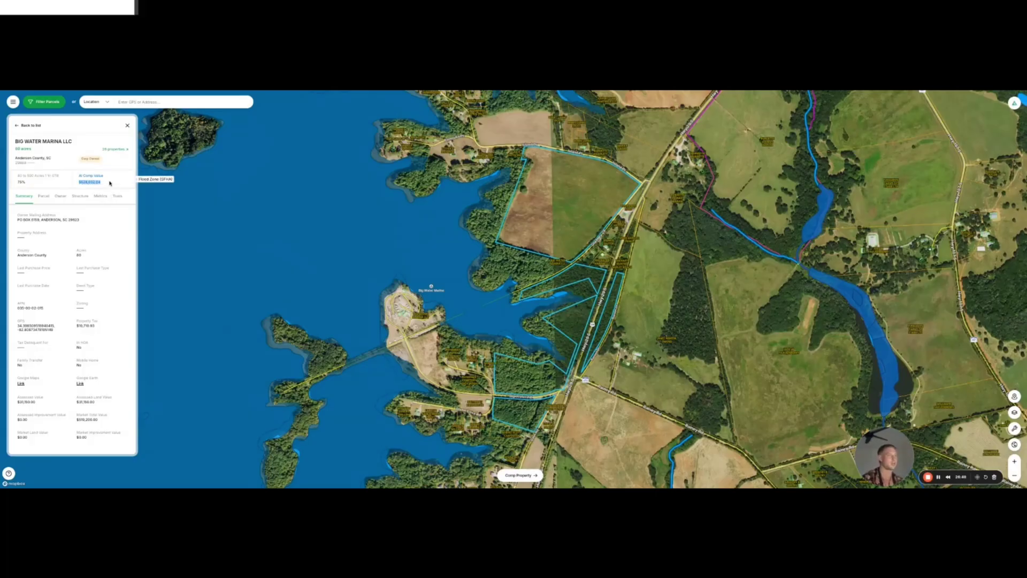